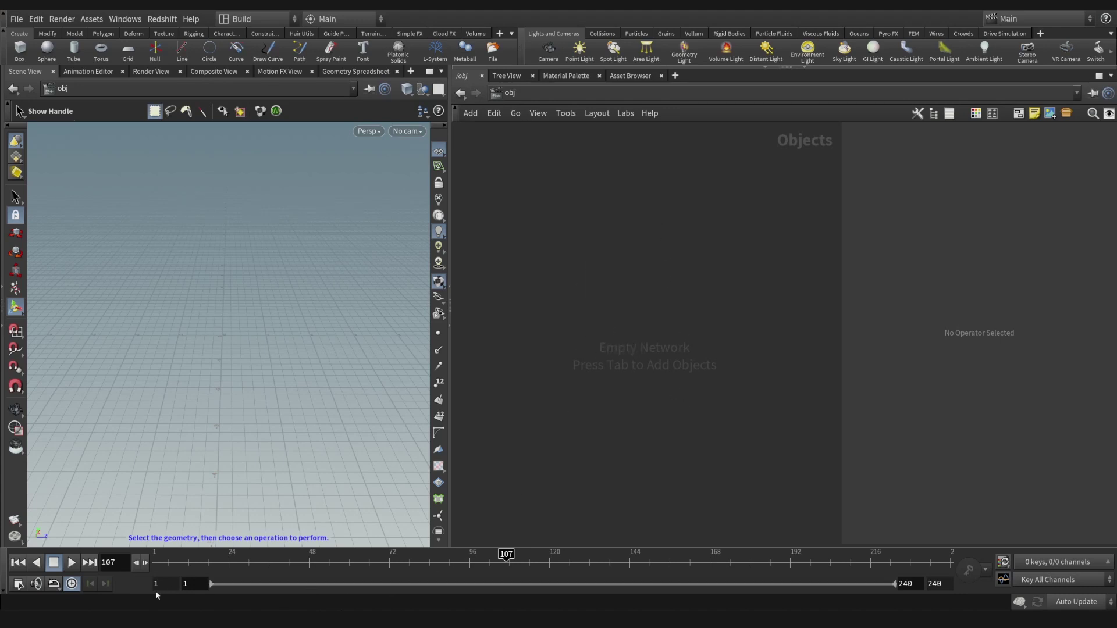
# Switch to File Explorer and open a second window on the PAINTMATTES folder
pyautogui.hotkey('alt', 'Tab')
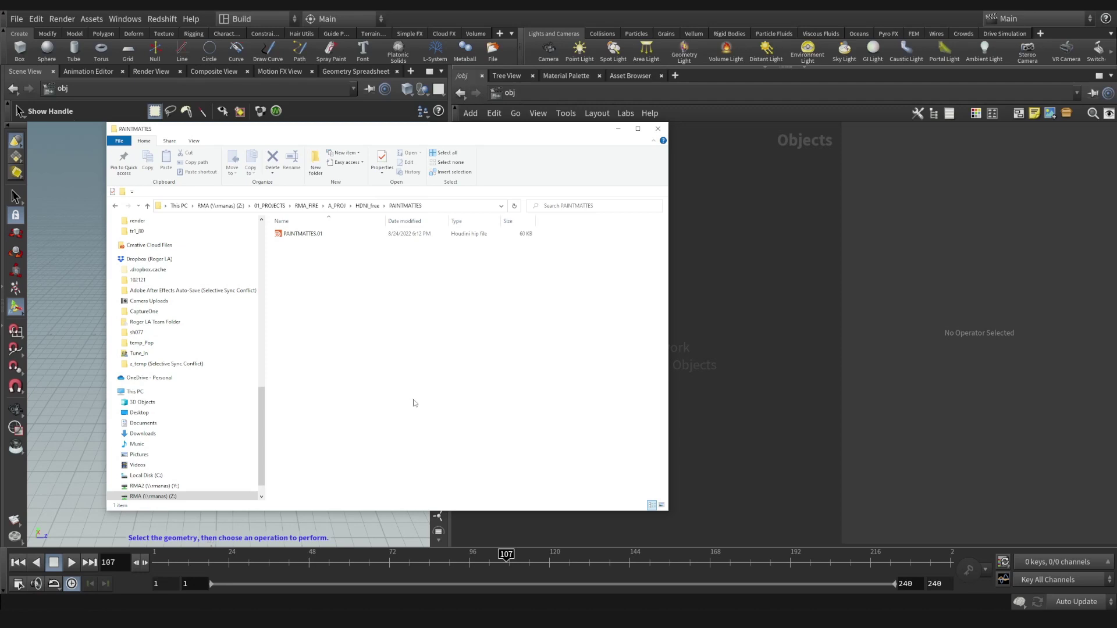
pyautogui.moveTo(398, 386); pyautogui.dragTo(421, 358)
pyautogui.moveTo(489, 130); pyautogui.dragTo(479, 127)
pyautogui.hotkey('ctrl', 'n')
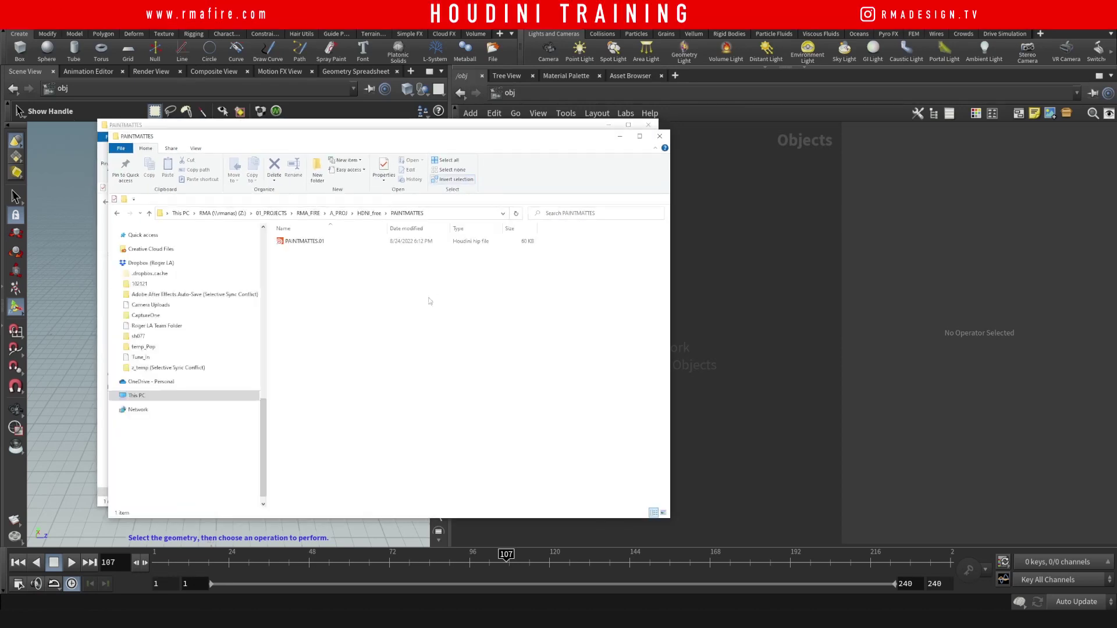
# Browse to the 04_ASSETS\01_MODELS\01_Image folder on the Z: drive
pyautogui.moveTo(265, 418); pyautogui.dragTo(265, 241)
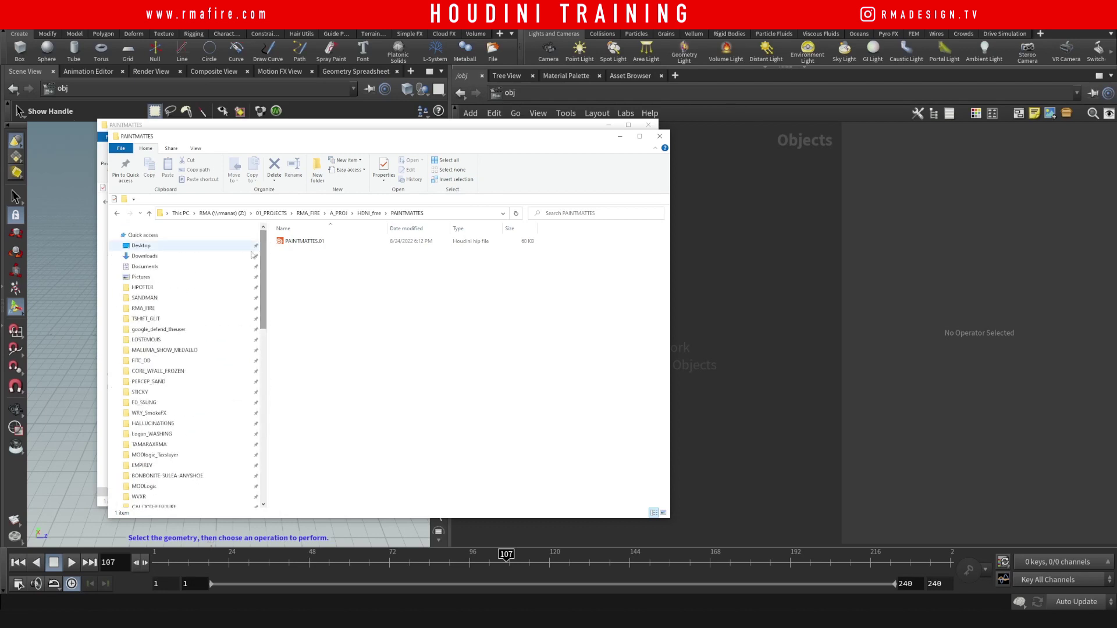
pyautogui.click(178, 287)
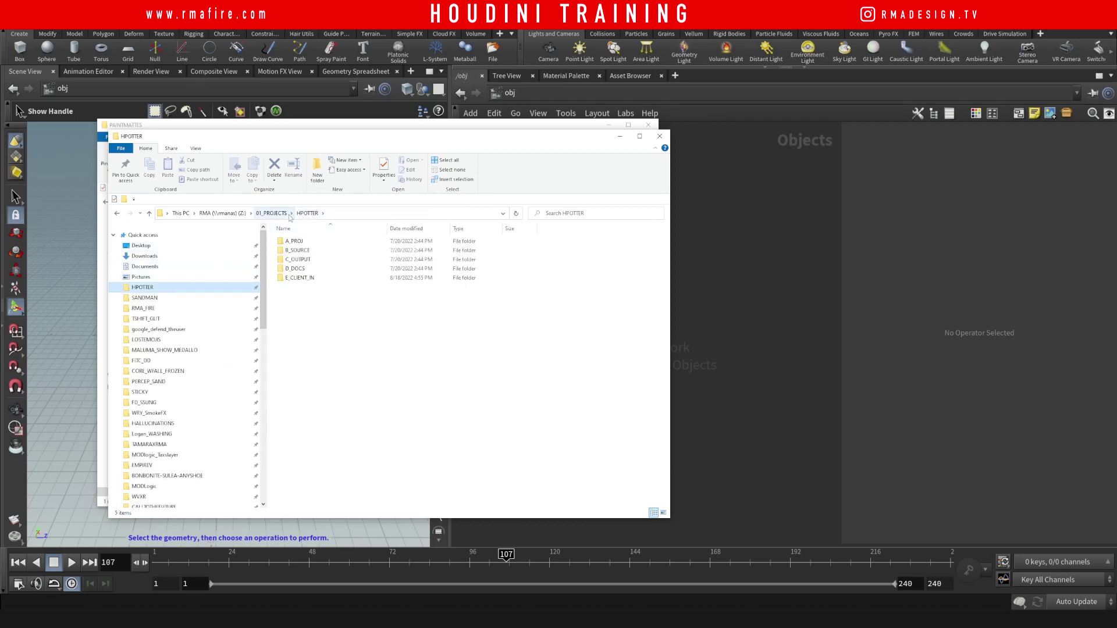
pyautogui.click(271, 213)
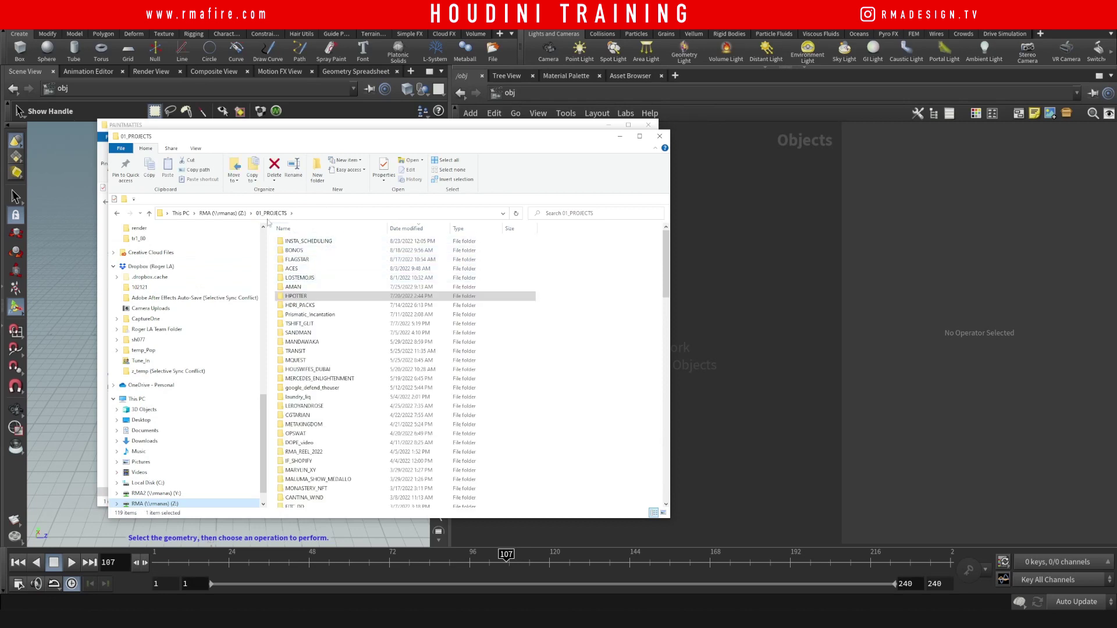
pyautogui.click(222, 213)
pyautogui.doubleClick(319, 269)
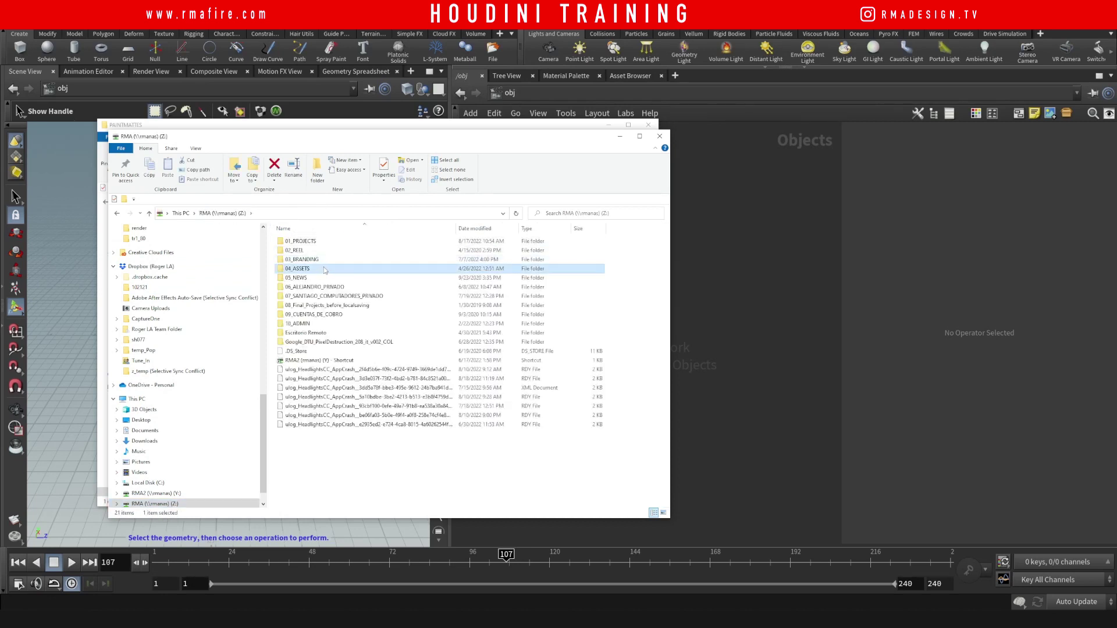
pyautogui.doubleClick(332, 240)
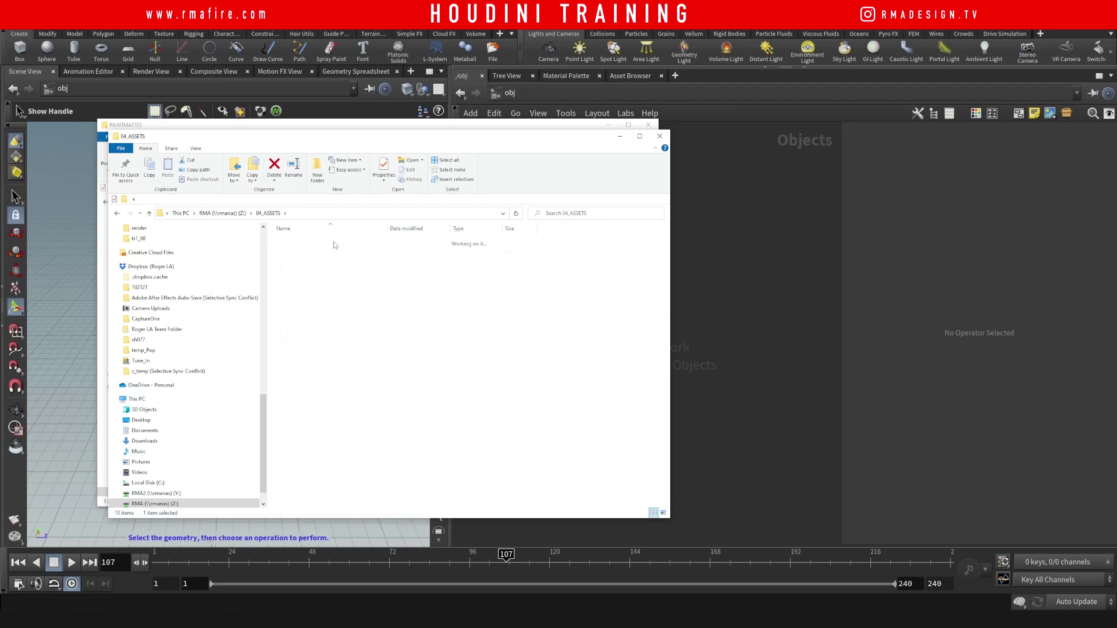
pyautogui.doubleClick(418, 240)
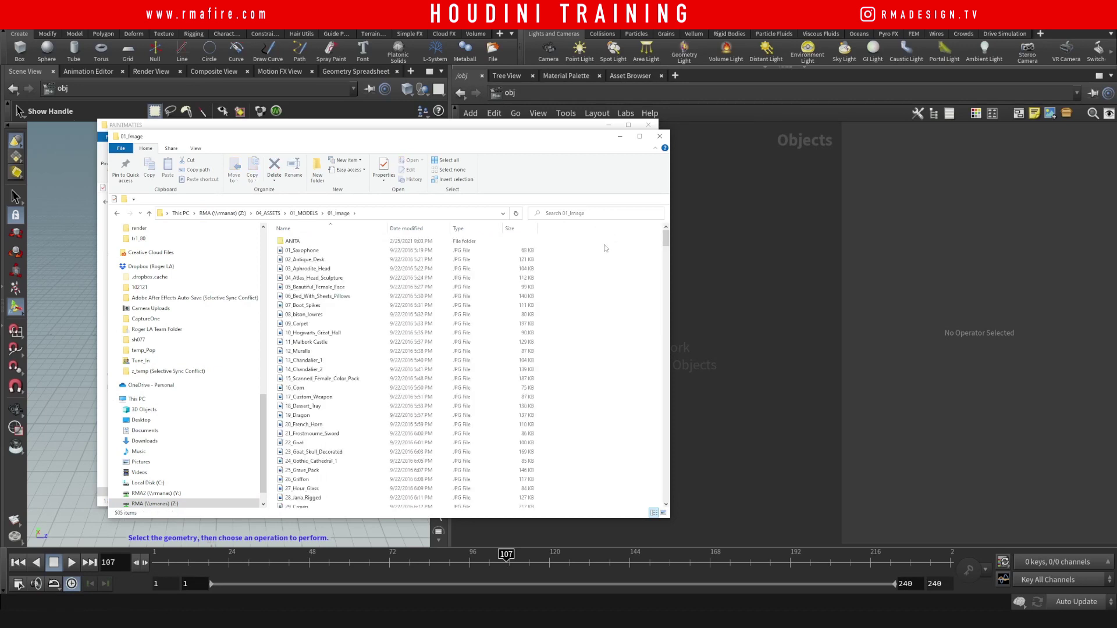
# Show the model previews as extra large icons, pick 03_Aphrodite_Head, and copy the 01_Image folder path
pyautogui.click(195, 148)
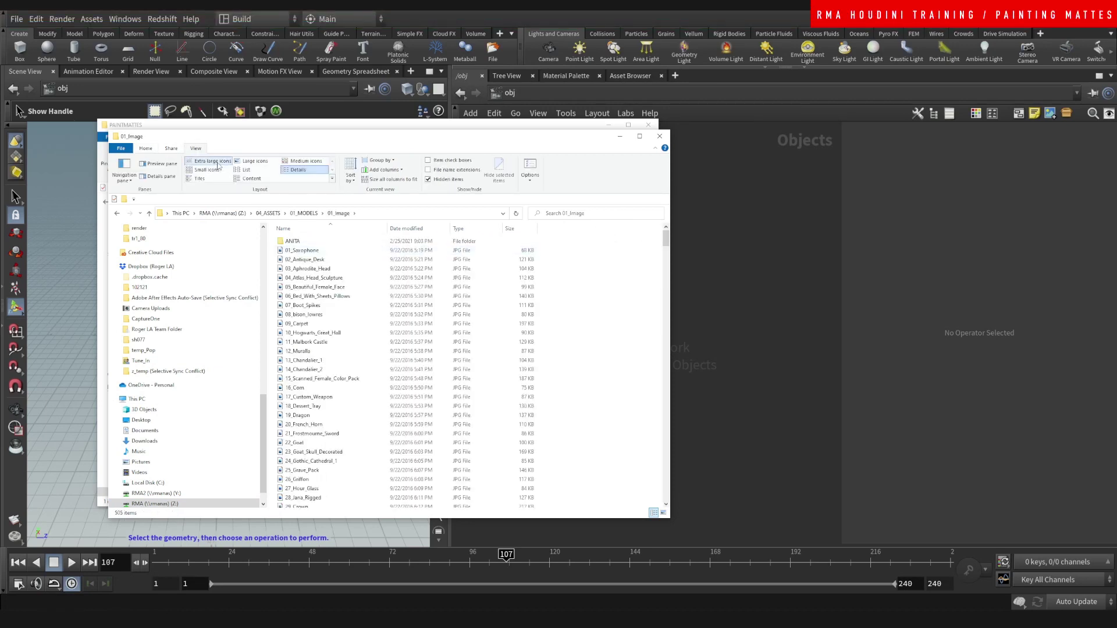
pyautogui.click(211, 161)
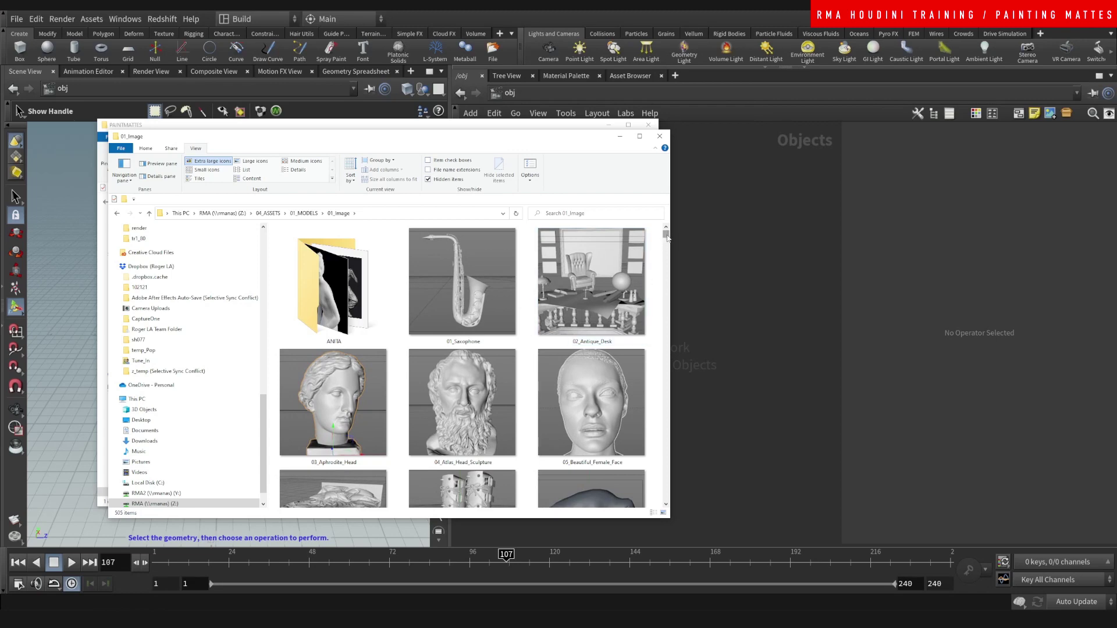
pyautogui.moveTo(667, 238); pyautogui.dragTo(667, 239)
pyautogui.click(349, 356)
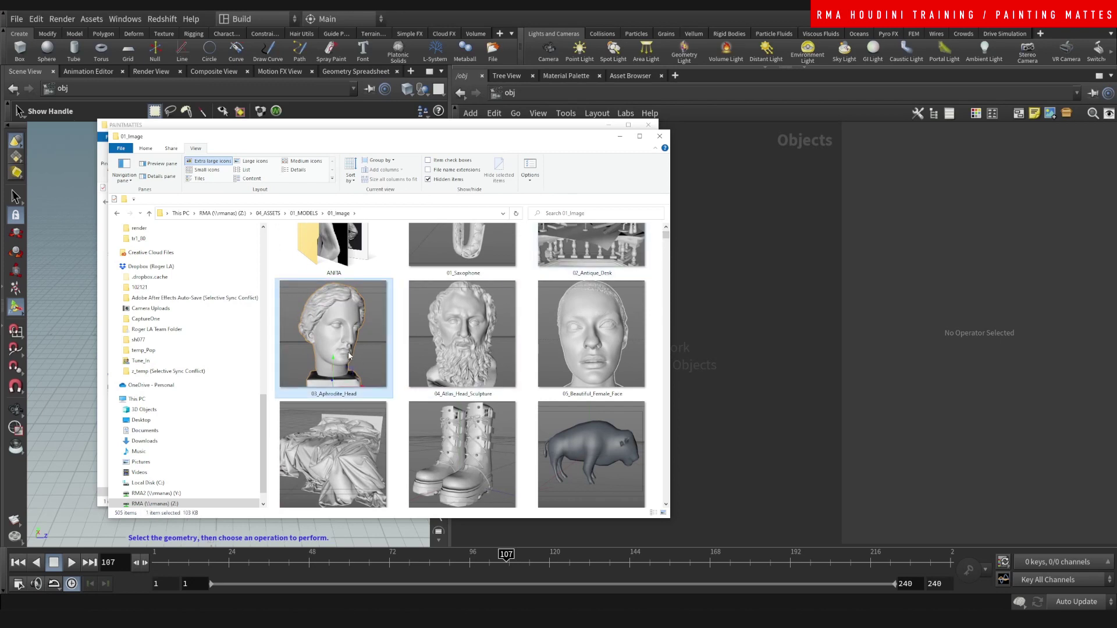
pyautogui.click(445, 216)
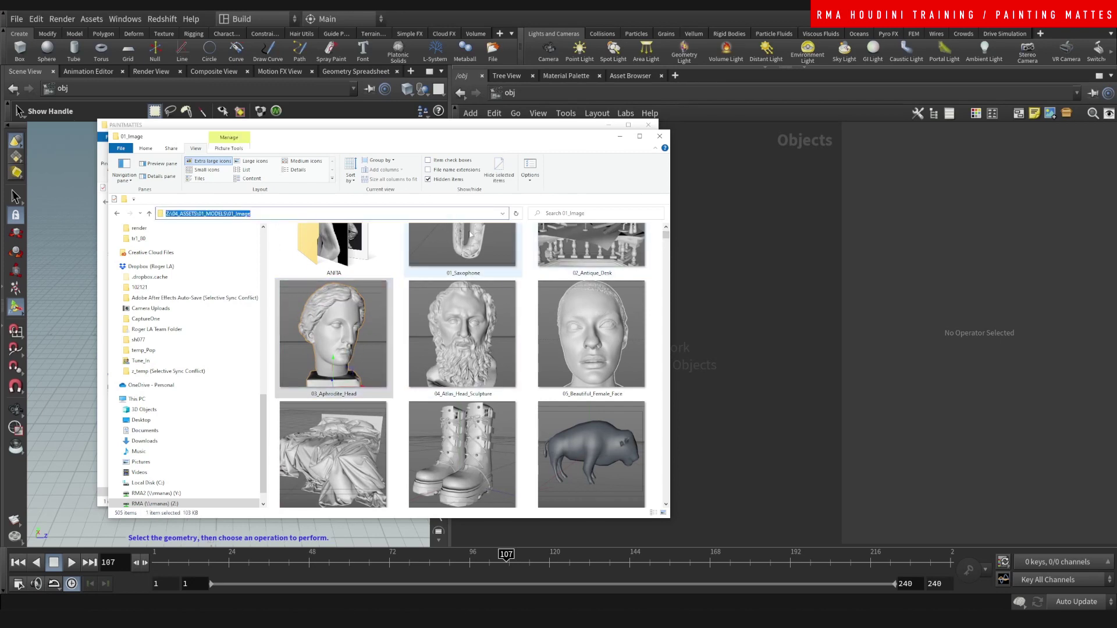
# Switch back to Houdini, add a File object to the empty obj network, and go inside it
pyautogui.click(755, 294)
pyautogui.press('Tab')
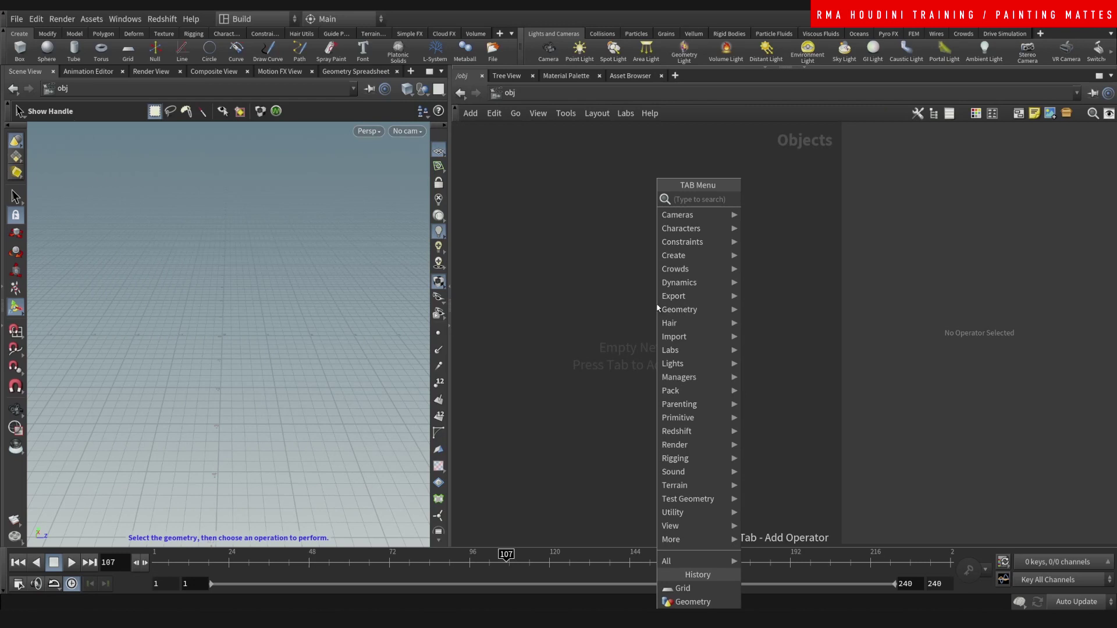
pyautogui.write('file')
pyautogui.press('Return')
pyautogui.click(658, 303)
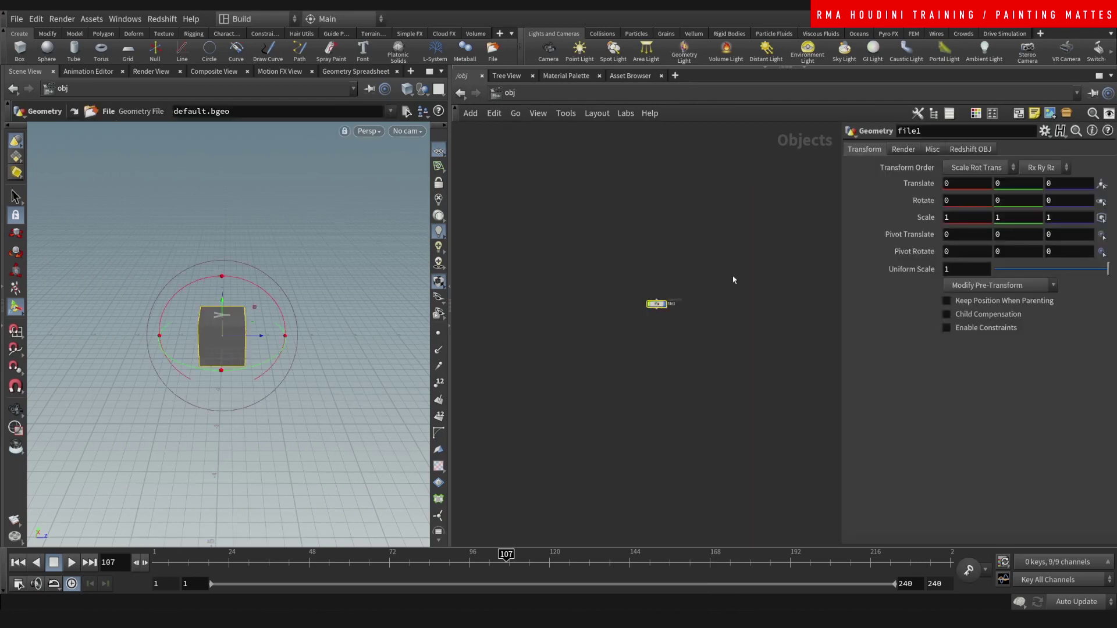
pyautogui.doubleClick(660, 304)
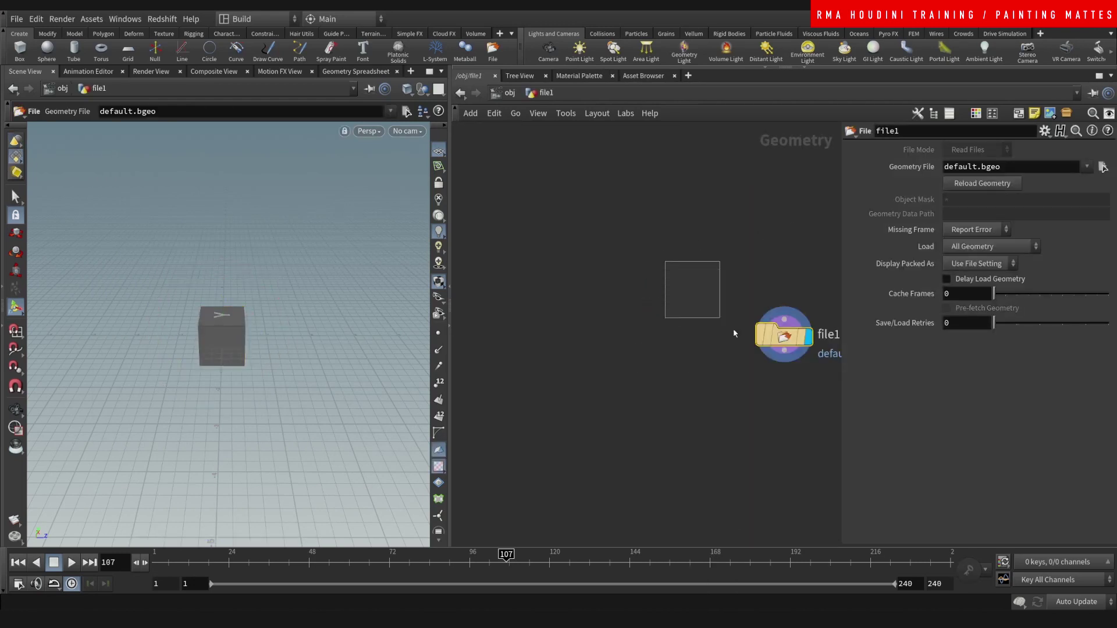
# Load AphroditeHeadSculpture.obj from 02_Model/03_Aphrodite_Head/AphroditeHeadSculpture_obj as the File node's geometry file
pyautogui.click(1103, 167)
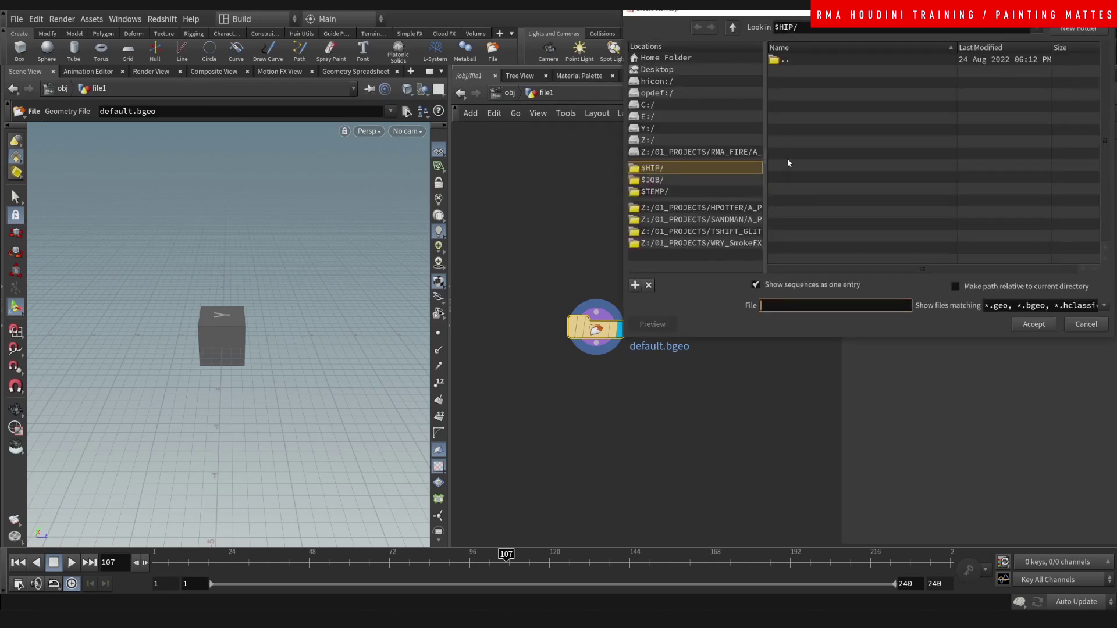
pyautogui.moveTo(834, 28); pyautogui.dragTo(496, 50)
pyautogui.write('Z:/04_ASSETS/01_MODELS/01_Image')
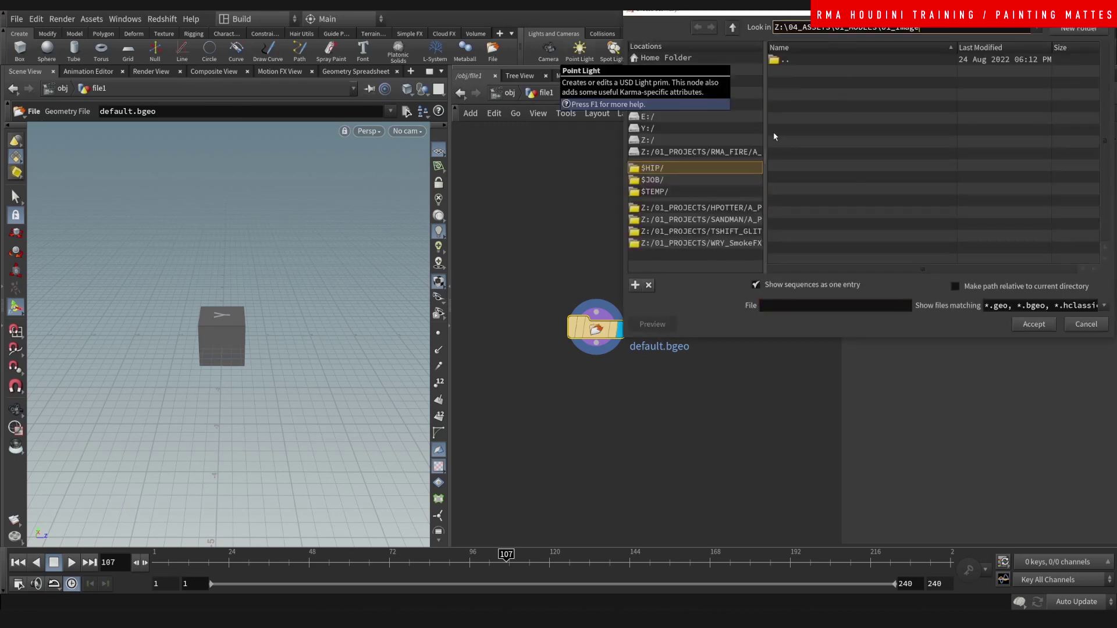
pyautogui.press('Return')
pyautogui.doubleClick(883, 60)
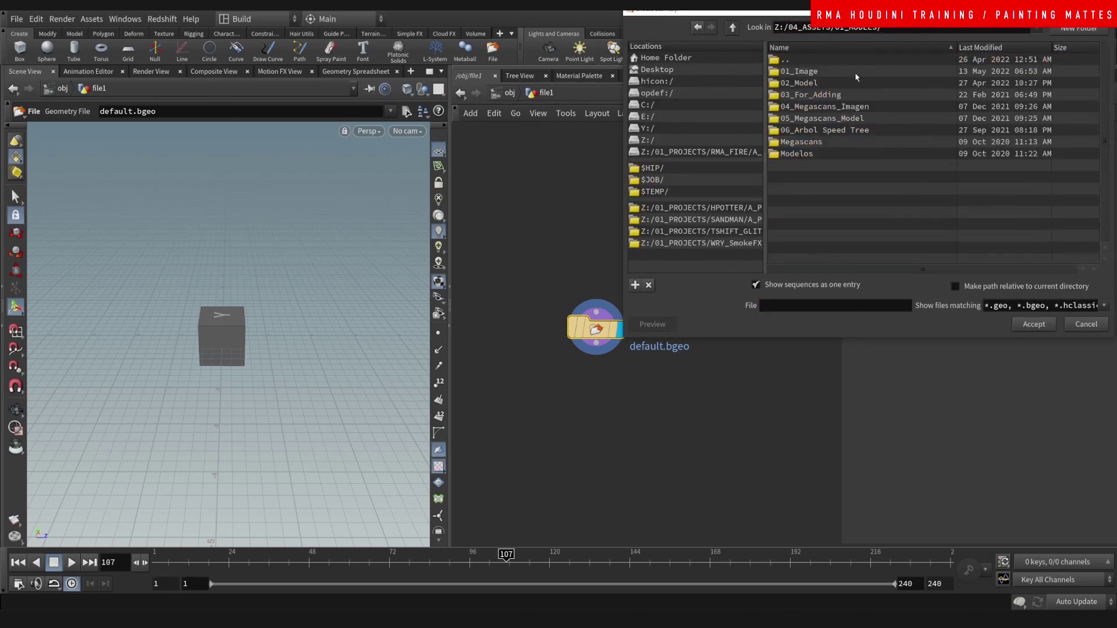
pyautogui.doubleClick(830, 82)
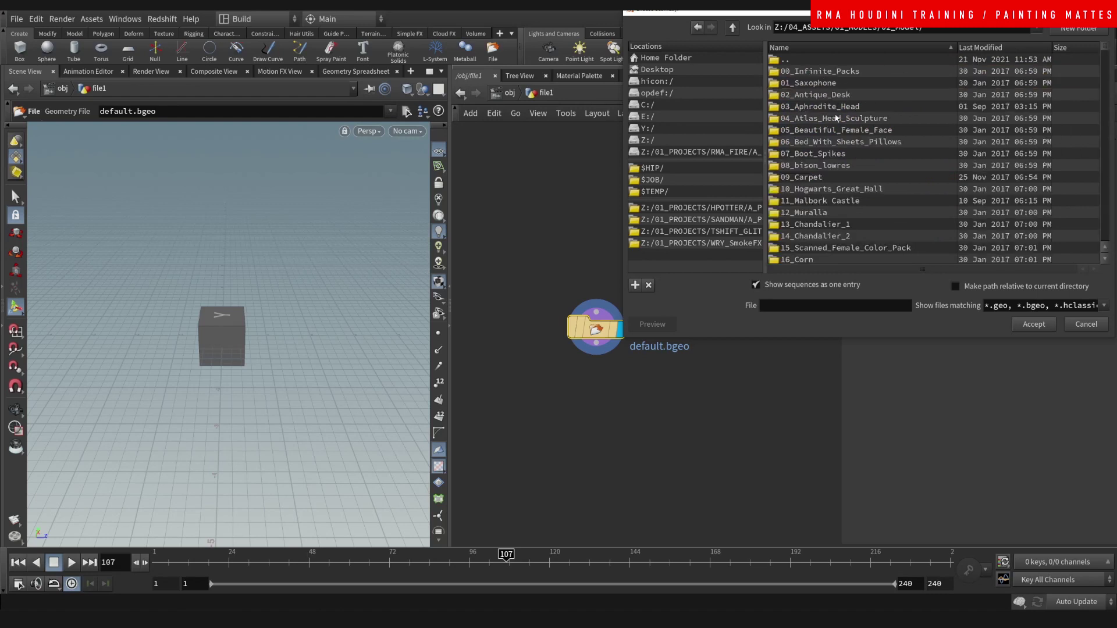
pyautogui.doubleClick(827, 107)
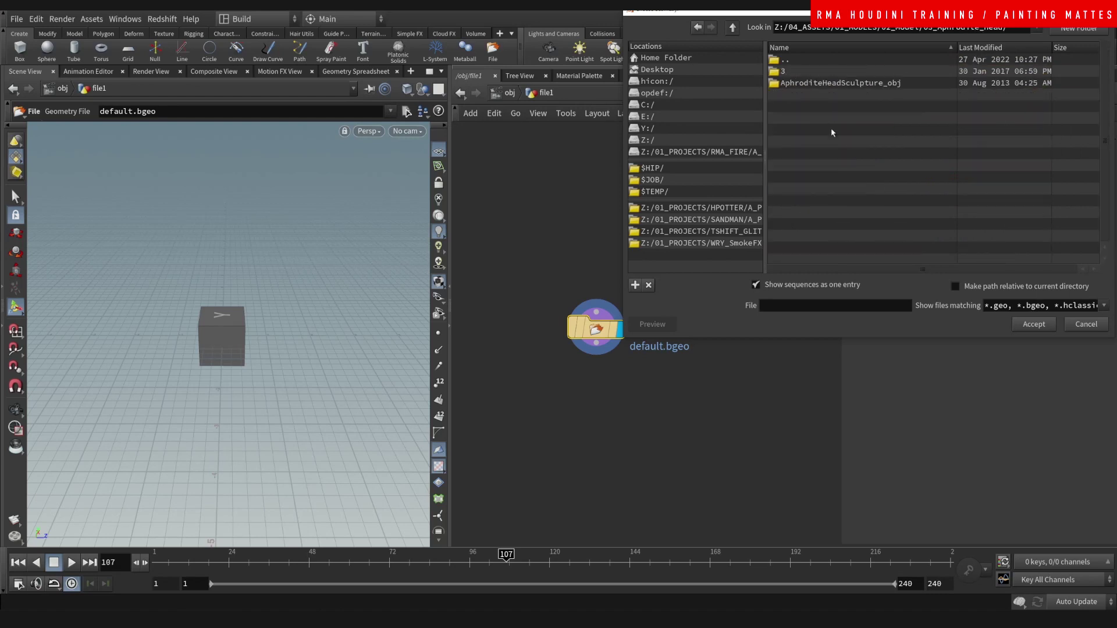
pyautogui.doubleClick(824, 83)
pyautogui.doubleClick(826, 72)
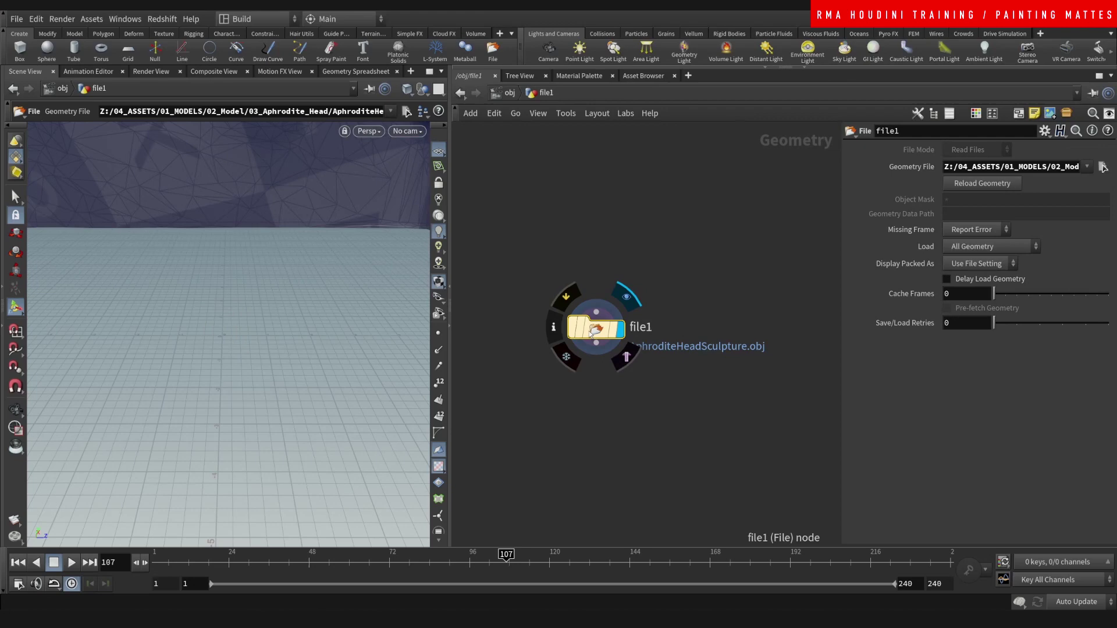
# Add a Transform node below the File node and make it the displayed node
pyautogui.moveTo(592, 332); pyautogui.dragTo(590, 205)
pyautogui.press('Tab')
pyautogui.write('tra')
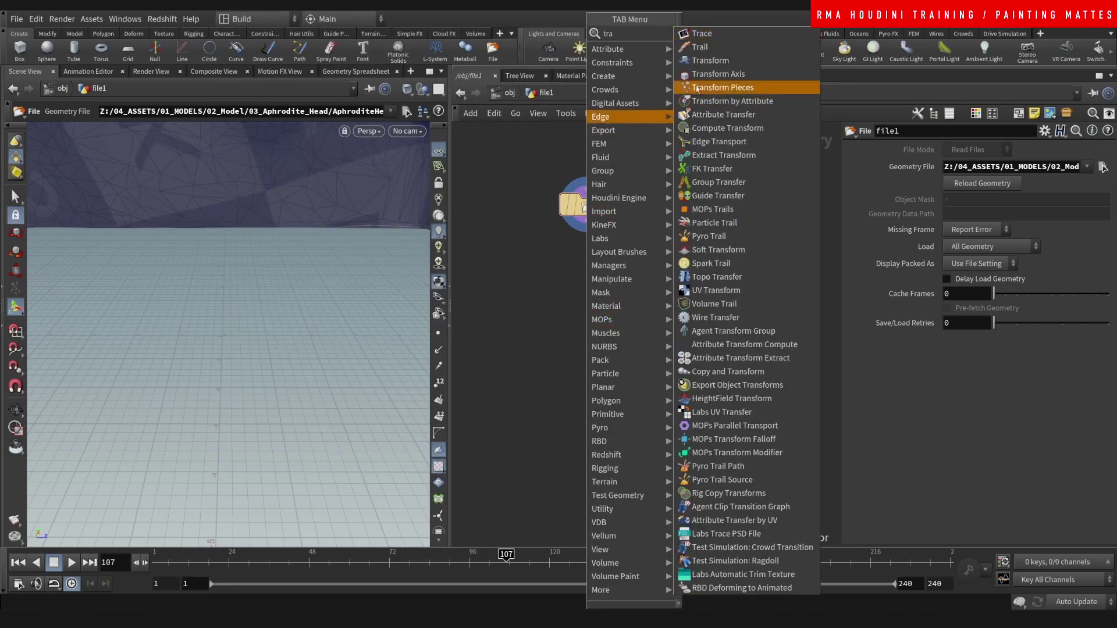
pyautogui.click(710, 60)
pyautogui.click(588, 262)
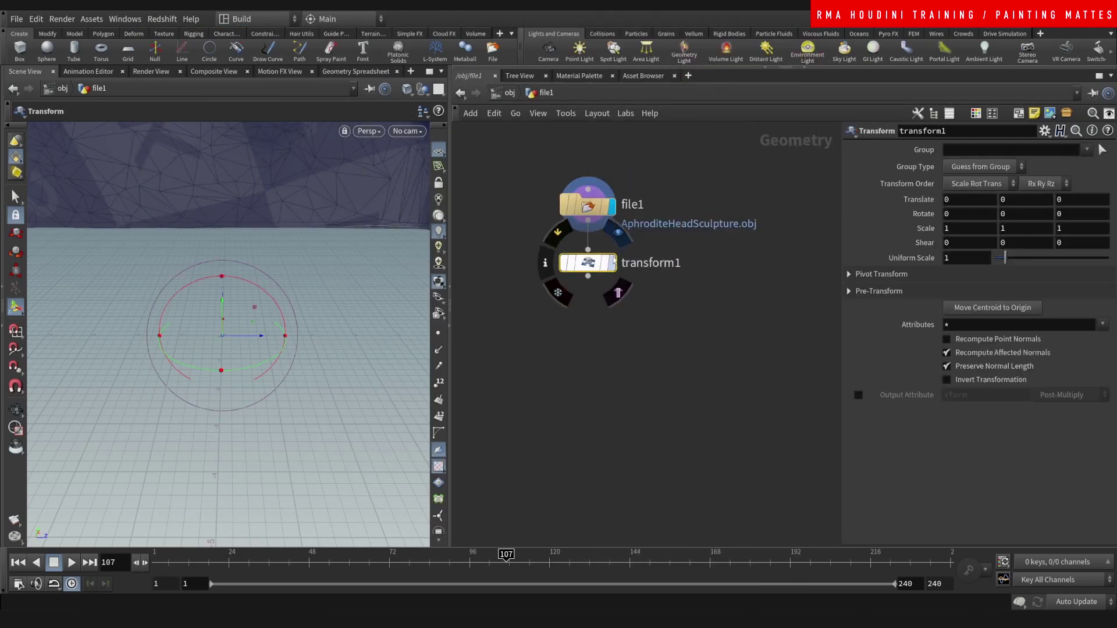
pyautogui.click(607, 263)
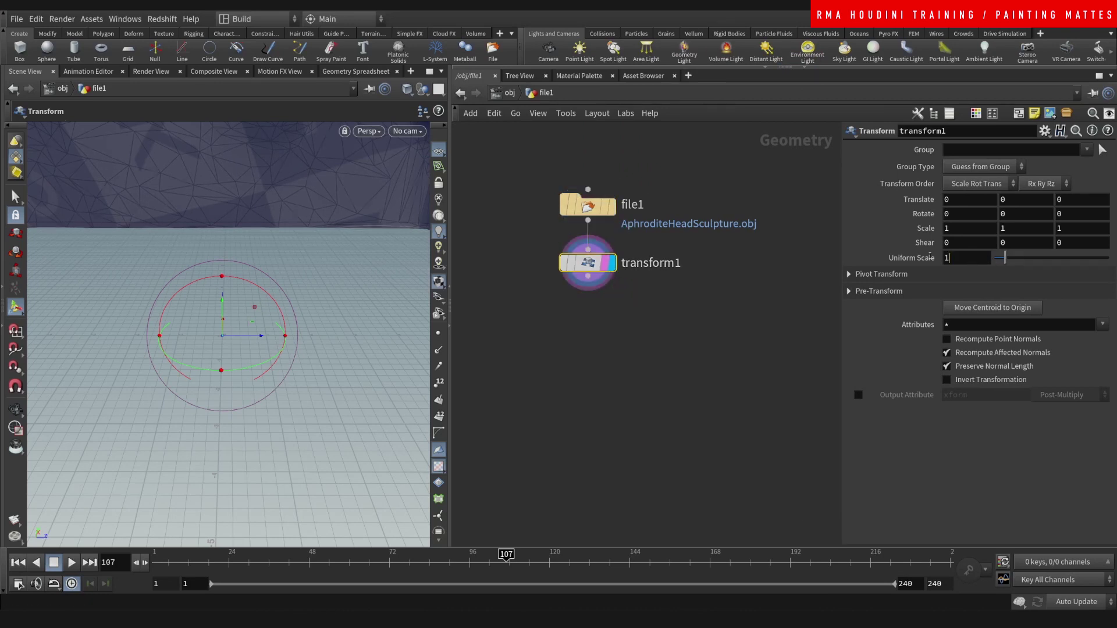
# Try a uniform scale of .01 on the Transform node
pyautogui.moveTo(929, 256); pyautogui.dragTo(703, 249)
pyautogui.write('.01')
pyautogui.press('Return')
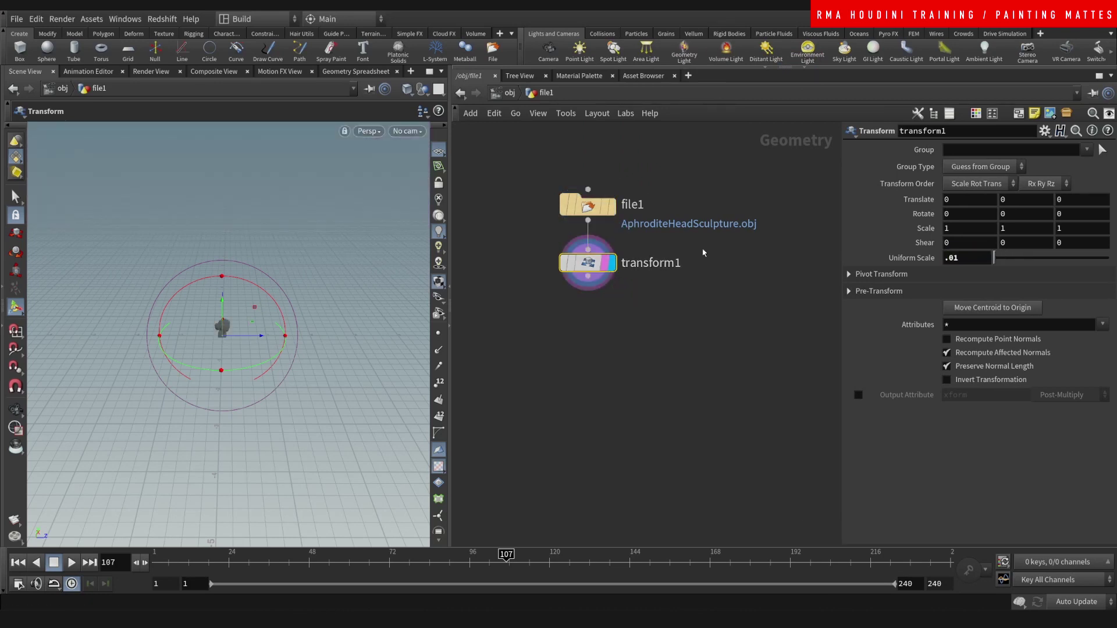
# Set the Transform node's uniform scale to .1 and move the head's centroid to the origin
pyautogui.doubleClick(956, 258)
pyautogui.write('.1')
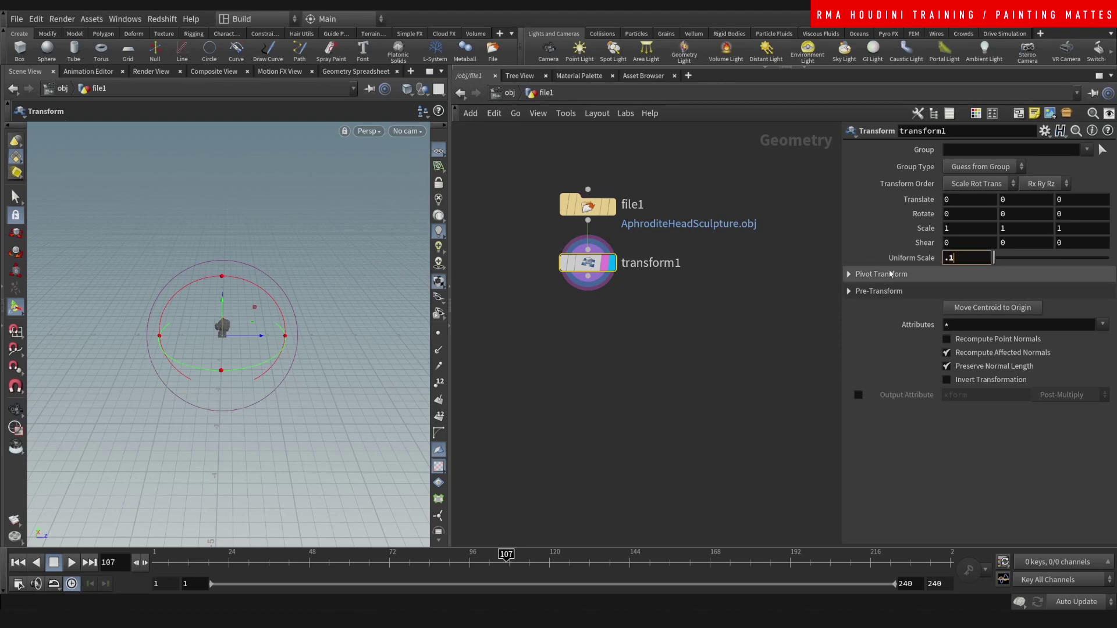
pyautogui.press('Return')
pyautogui.click(959, 309)
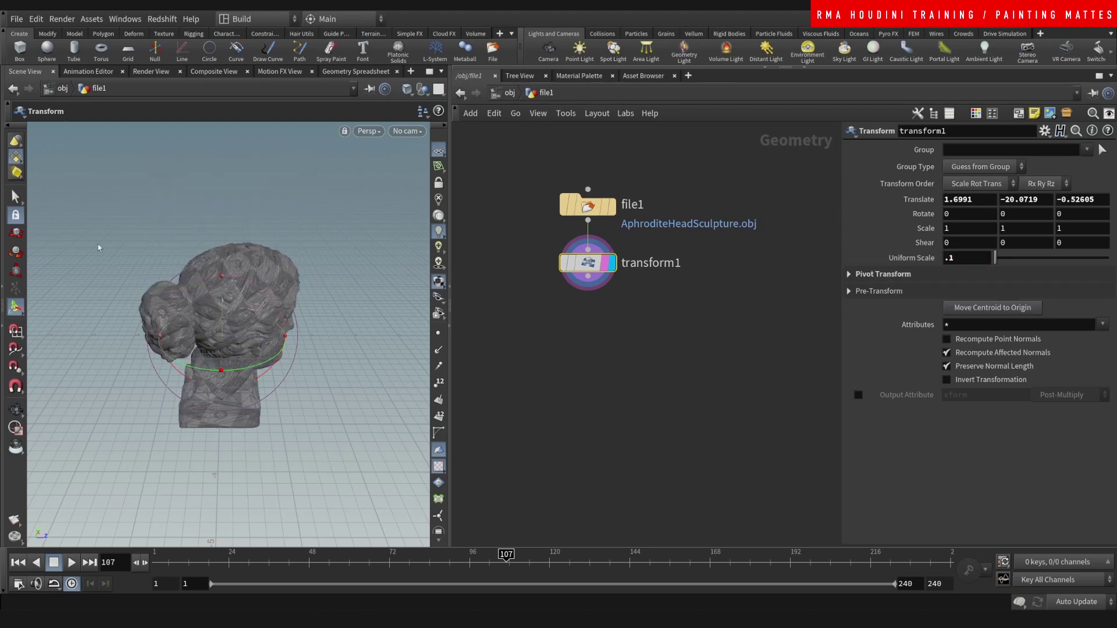
pyautogui.keyDown('alt'); pyautogui.moveTo(247, 311); pyautogui.dragTo(107, 289); pyautogui.keyUp('alt')
pyautogui.keyDown('alt'); pyautogui.moveTo(300, 335); pyautogui.dragTo(269, 332); pyautogui.keyUp('alt')
pyautogui.moveTo(616, 353); pyautogui.dragTo(606, 335, button='middle')
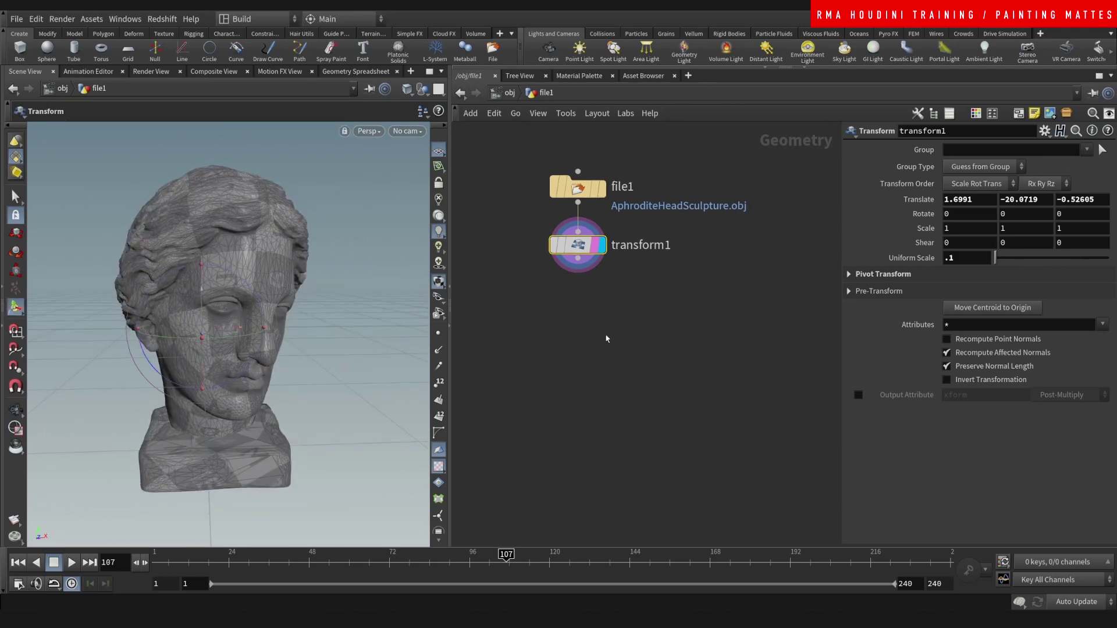
# Return to the obj level and add an RSLightDome beside the file1 geometry object
pyautogui.click(505, 93)
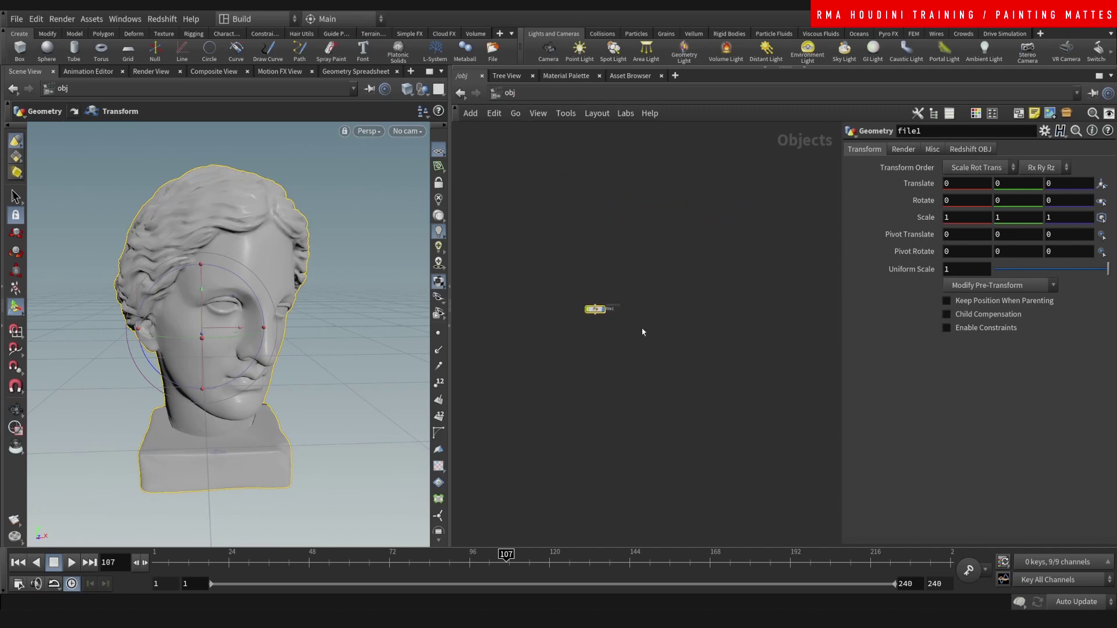
pyautogui.scroll(5, 642, 332)
pyautogui.click(666, 263)
pyautogui.press('Tab')
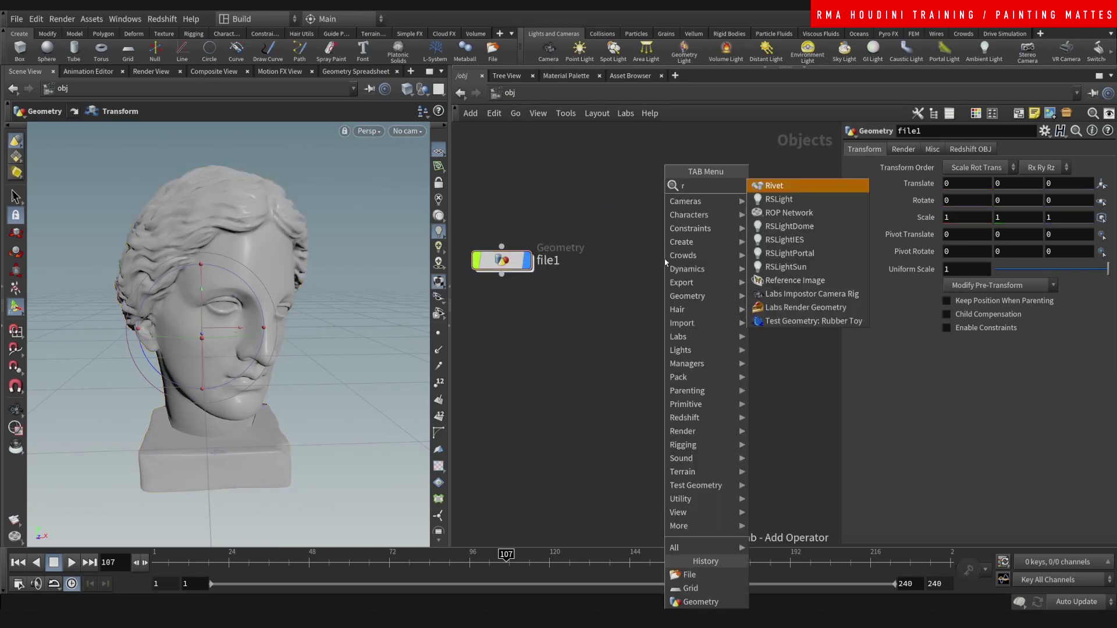
pyautogui.write('rsdo')
pyautogui.press('Return')
pyautogui.click(666, 263)
pyautogui.moveTo(739, 195); pyautogui.dragTo(632, 329)
# Start choosing a texture file for the RSLightDome and browse to the Z:/01_PROJECTS folder
pyautogui.click(900, 148)
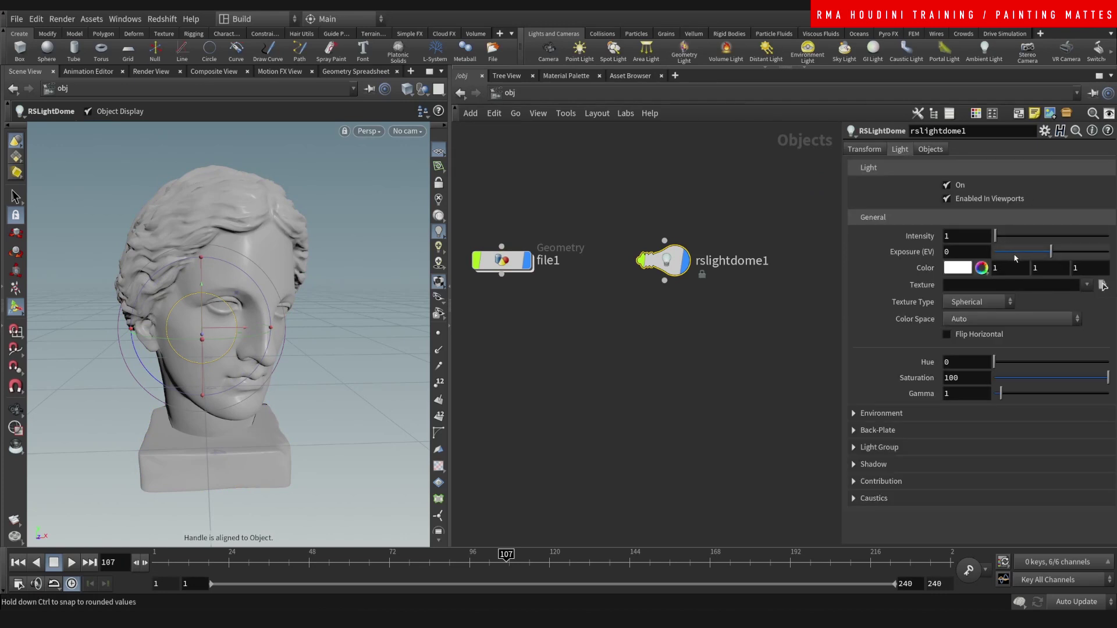
pyautogui.click(1102, 284)
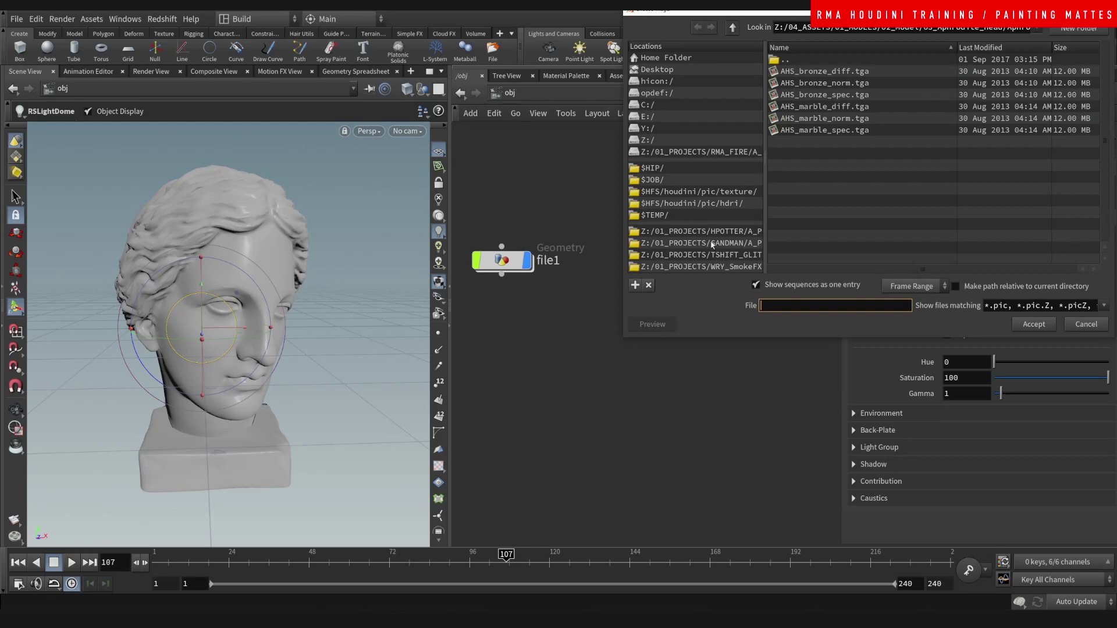
pyautogui.click(737, 169)
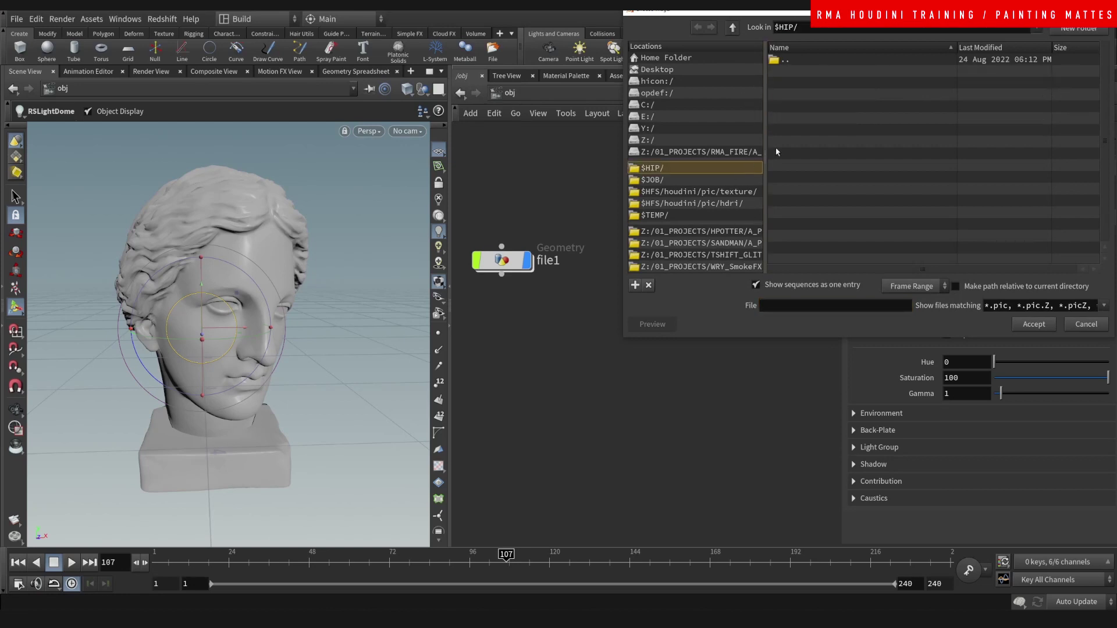
pyautogui.doubleClick(808, 60)
pyautogui.doubleClick(810, 61)
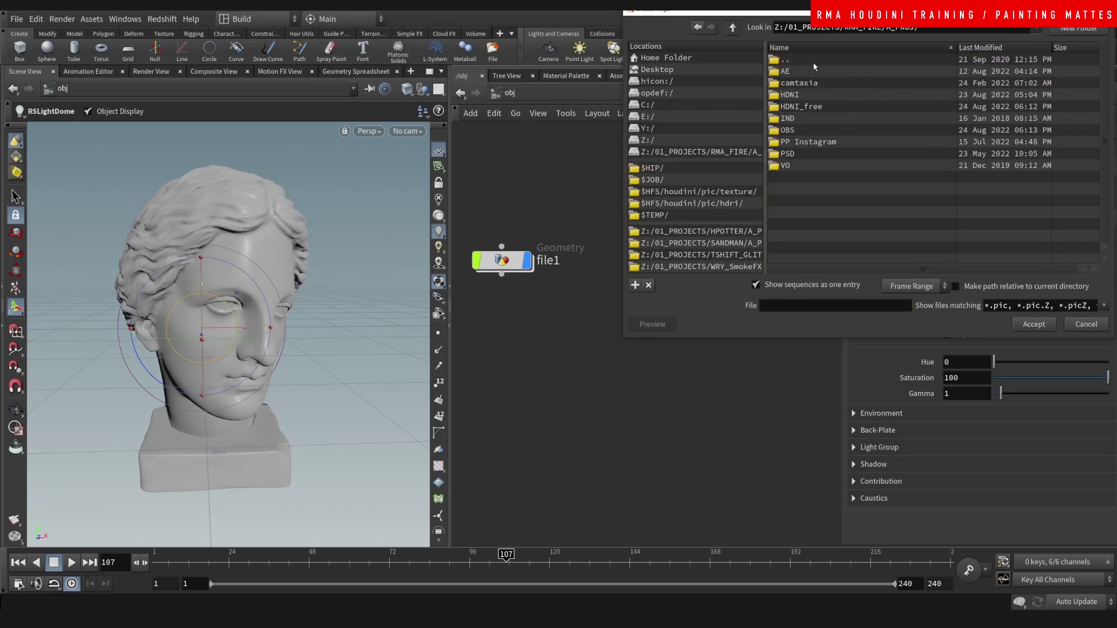
pyautogui.doubleClick(812, 62)
pyautogui.doubleClick(816, 62)
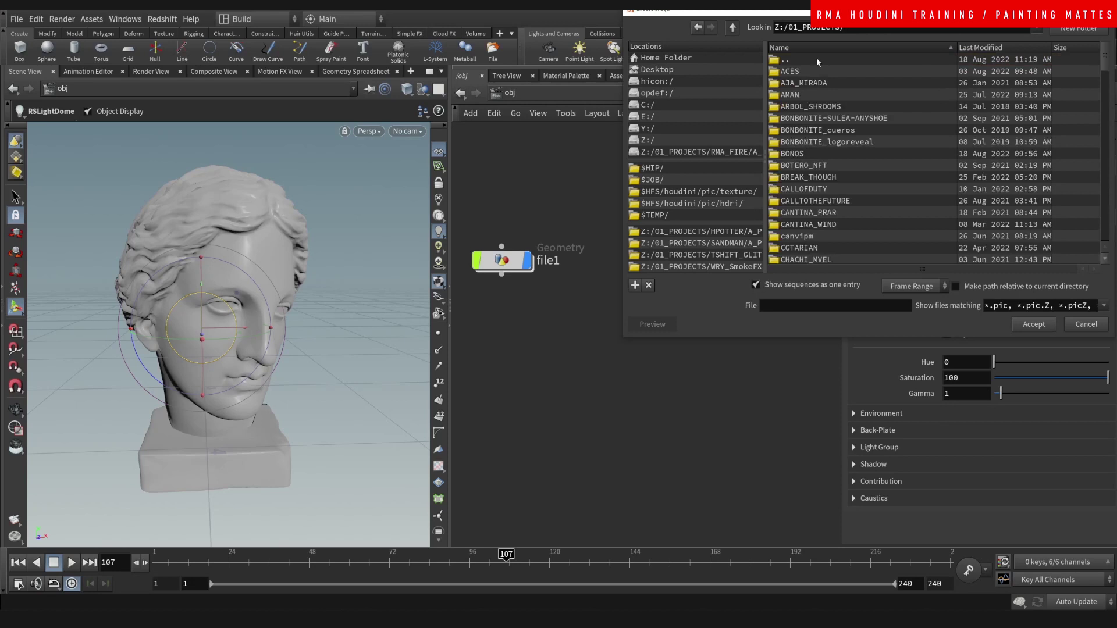
pyautogui.doubleClick(817, 61)
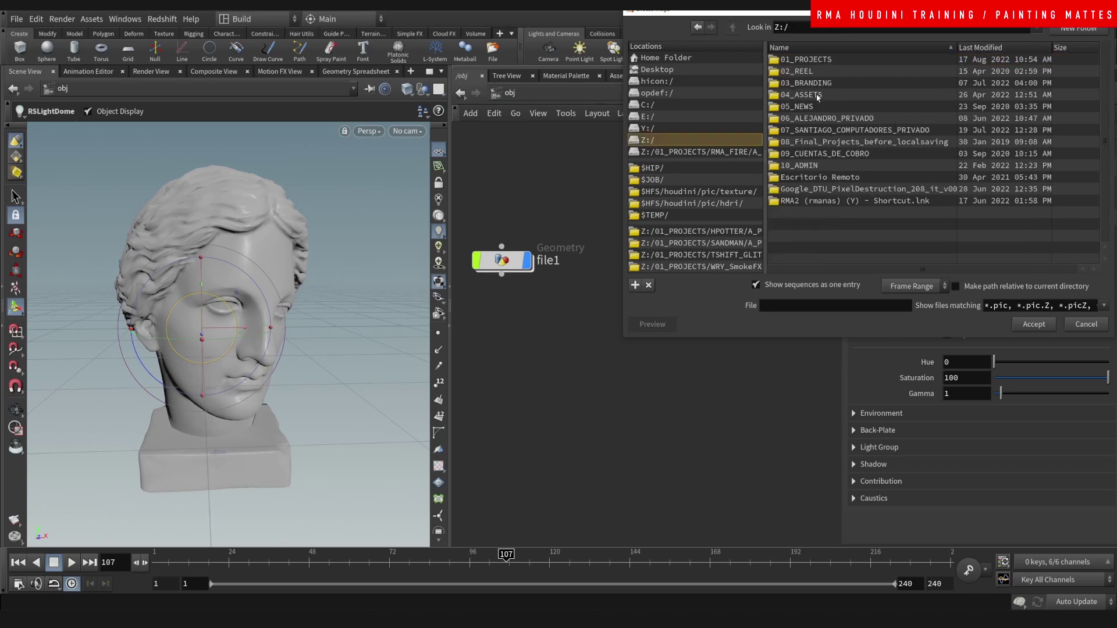
pyautogui.doubleClick(818, 60)
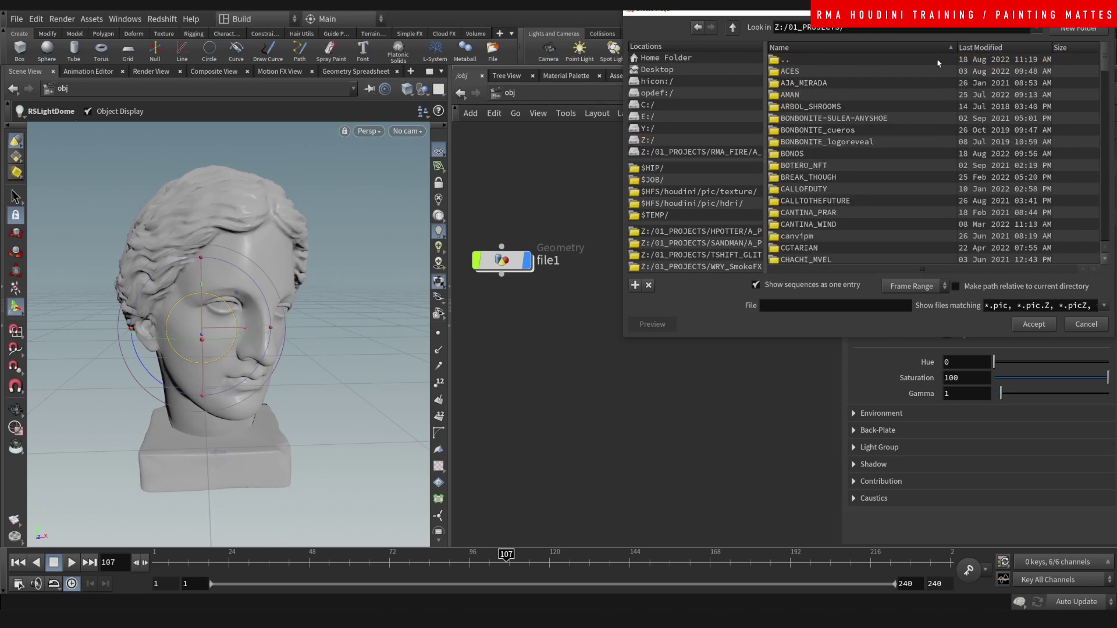
# Load parking_vol1_hdri4.hdr from HDRI_PACKS/C_OUTPUT/PARKING_VOL1/HDRI as the dome light texture, with sequences listed as individual files
pyautogui.click(972, 49)
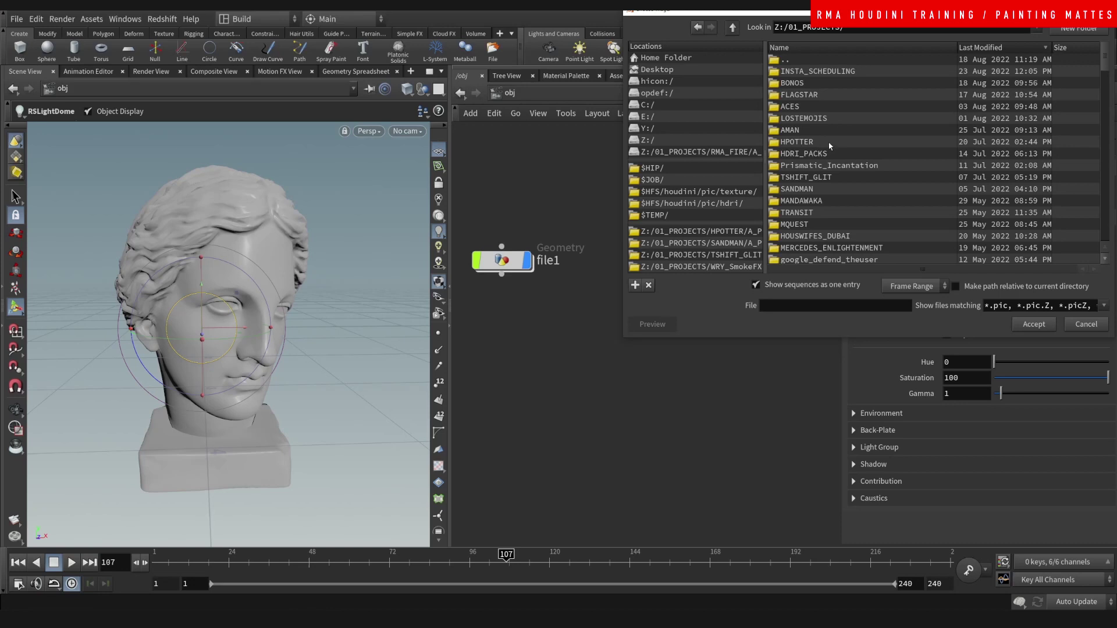
pyautogui.doubleClick(804, 154)
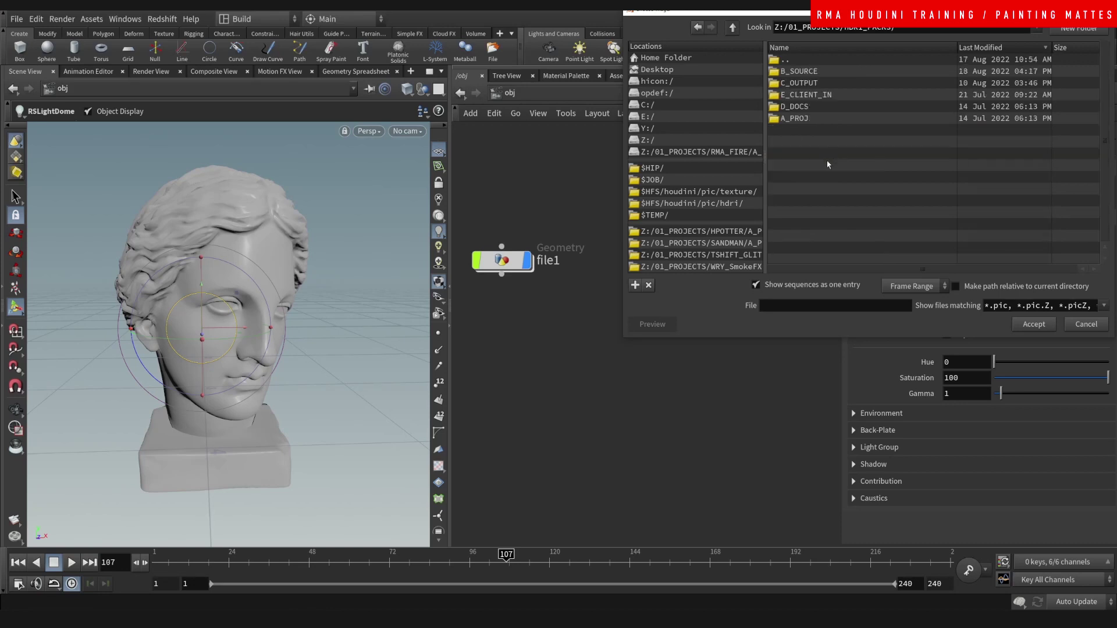
pyautogui.click(817, 51)
pyautogui.doubleClick(797, 95)
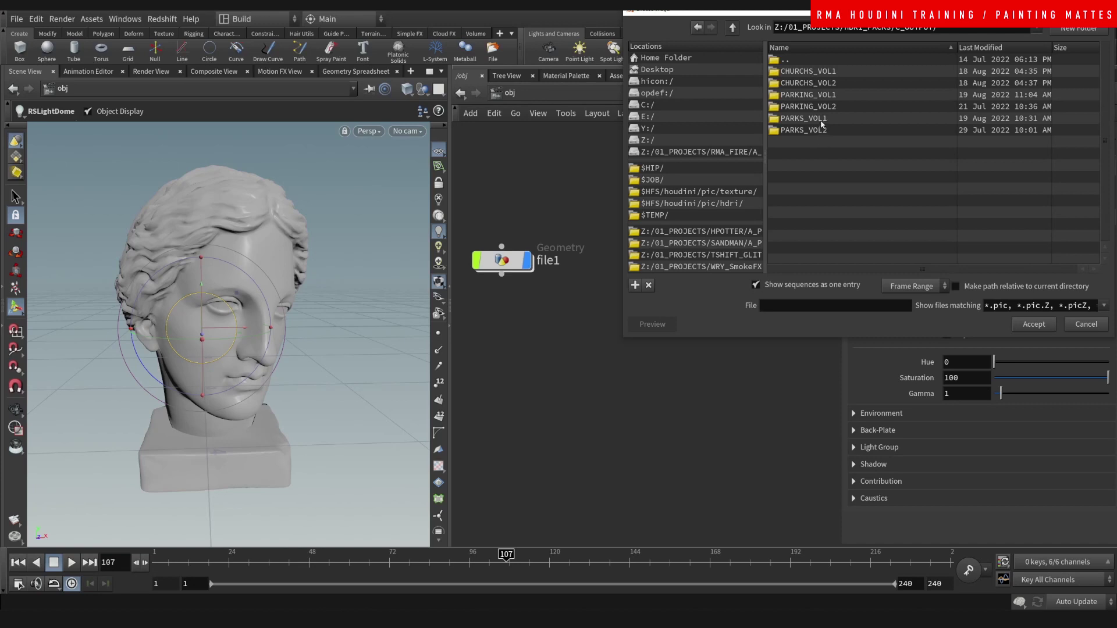
pyautogui.doubleClick(831, 96)
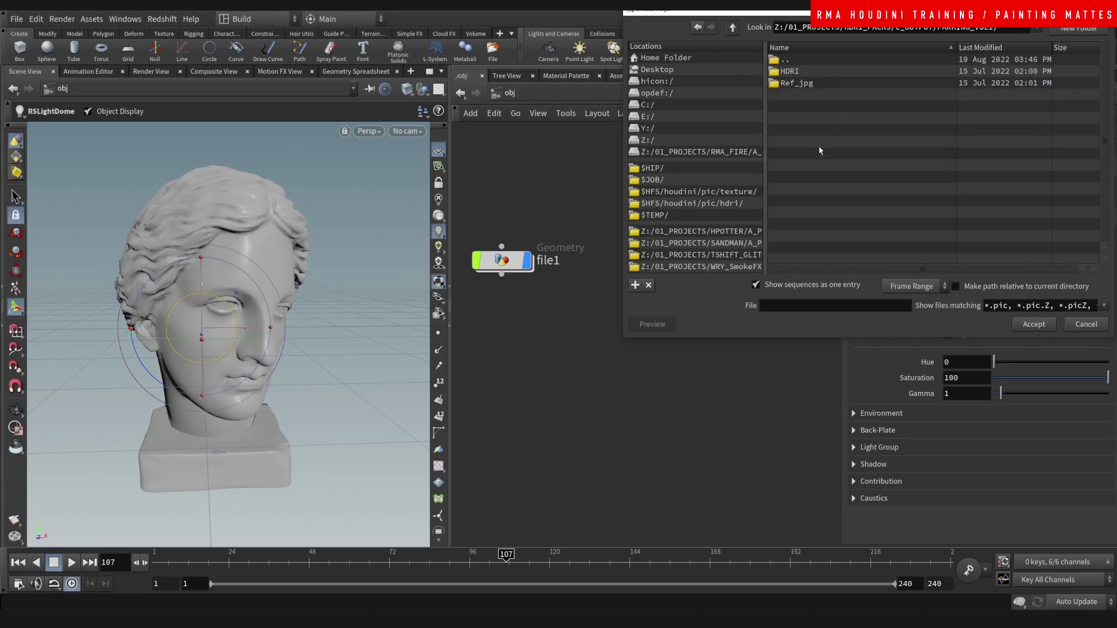
pyautogui.click(813, 74)
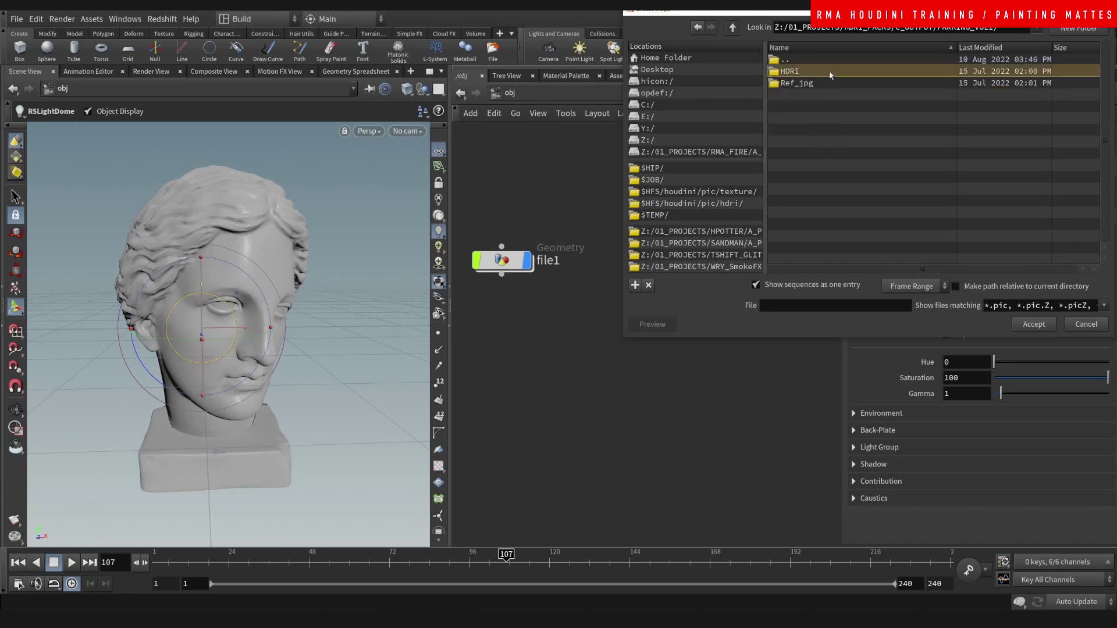
pyautogui.doubleClick(830, 72)
pyautogui.click(755, 284)
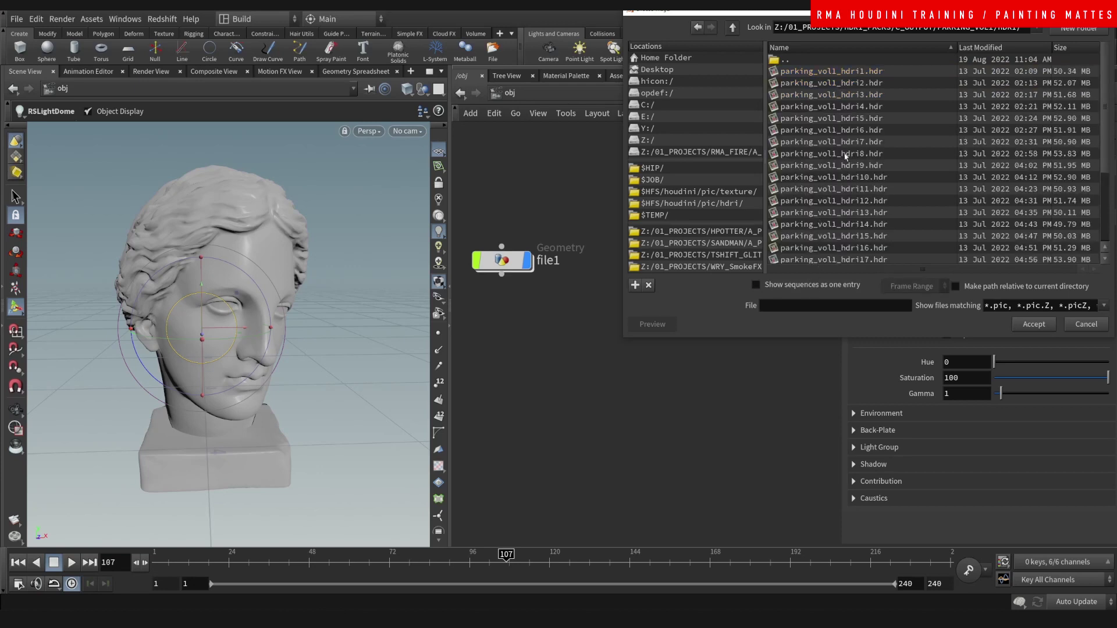
pyautogui.doubleClick(856, 107)
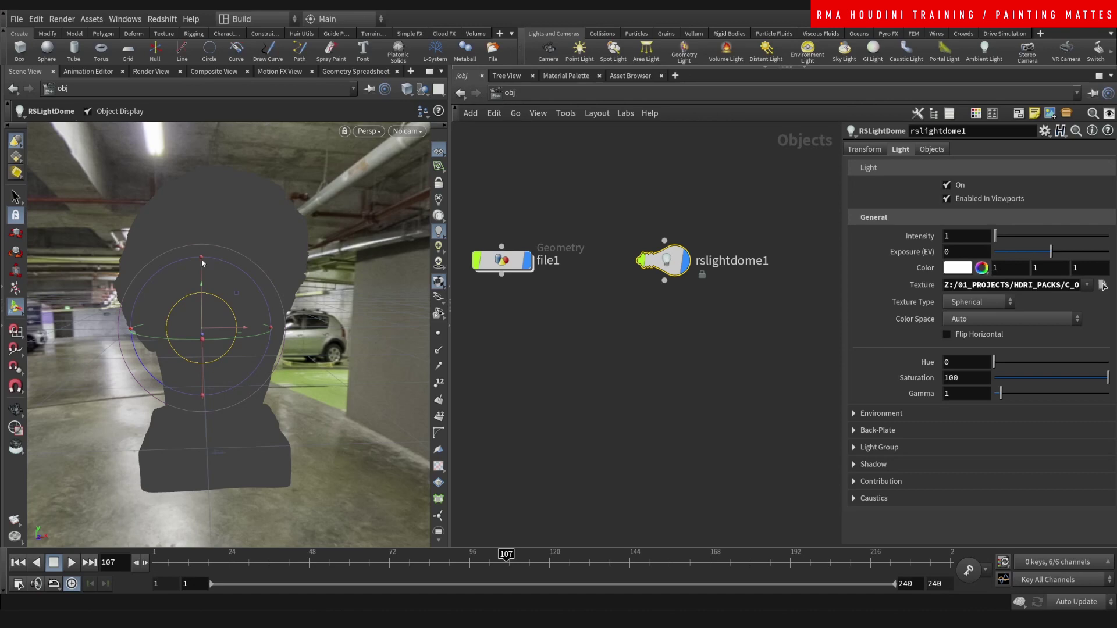
# Turn off the dome light's Enabled In Viewports option and its environment Background
pyautogui.press('Escape')
pyautogui.moveTo(275, 286); pyautogui.dragTo(216, 286)
pyautogui.moveTo(217, 287); pyautogui.dragTo(236, 283, button='middle')
pyautogui.moveTo(626, 182); pyautogui.dragTo(727, 325)
pyautogui.click(946, 199)
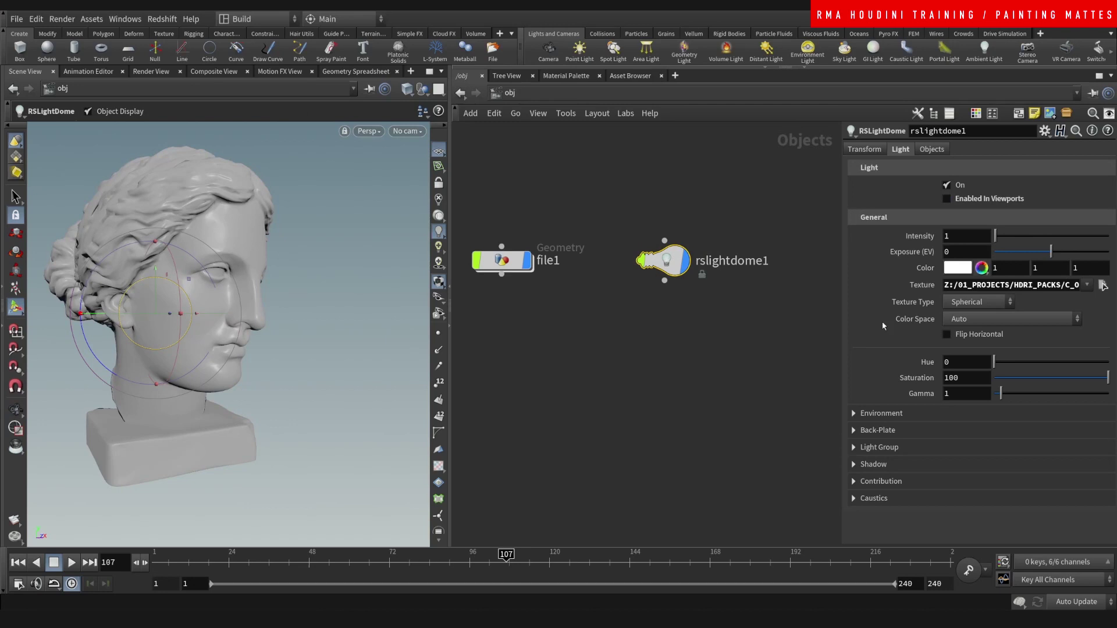
pyautogui.click(908, 413)
pyautogui.click(980, 432)
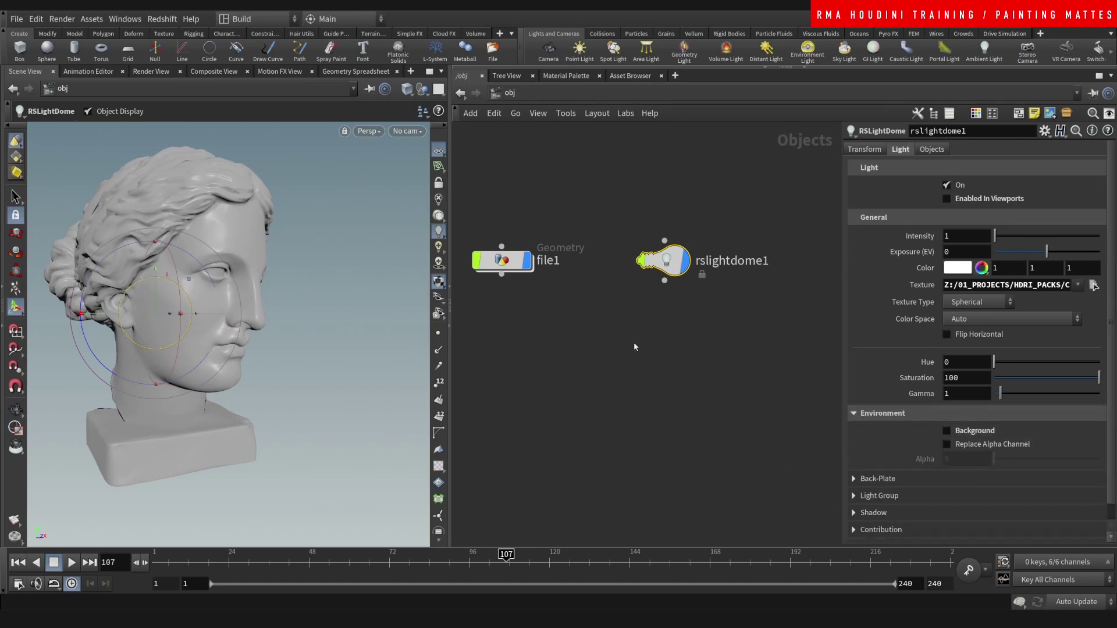
# Go to the mat network and add a Redshift Material node
pyautogui.keyDown('alt'); pyautogui.moveTo(149, 273); pyautogui.dragTo(189, 242); pyautogui.keyUp('alt')
pyautogui.keyDown('alt'); pyautogui.moveTo(189, 241); pyautogui.dragTo(208, 233, button='right'); pyautogui.keyUp('alt')
pyautogui.keyDown('alt'); pyautogui.moveTo(207, 232); pyautogui.dragTo(223, 269); pyautogui.keyUp('alt')
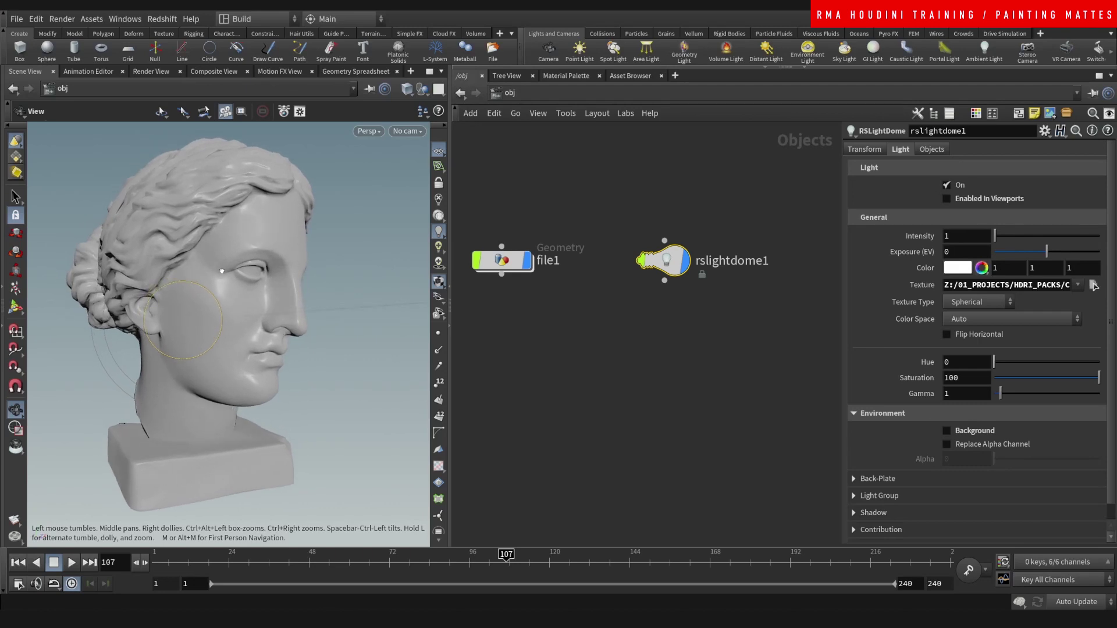
pyautogui.click(514, 93)
pyautogui.click(553, 135)
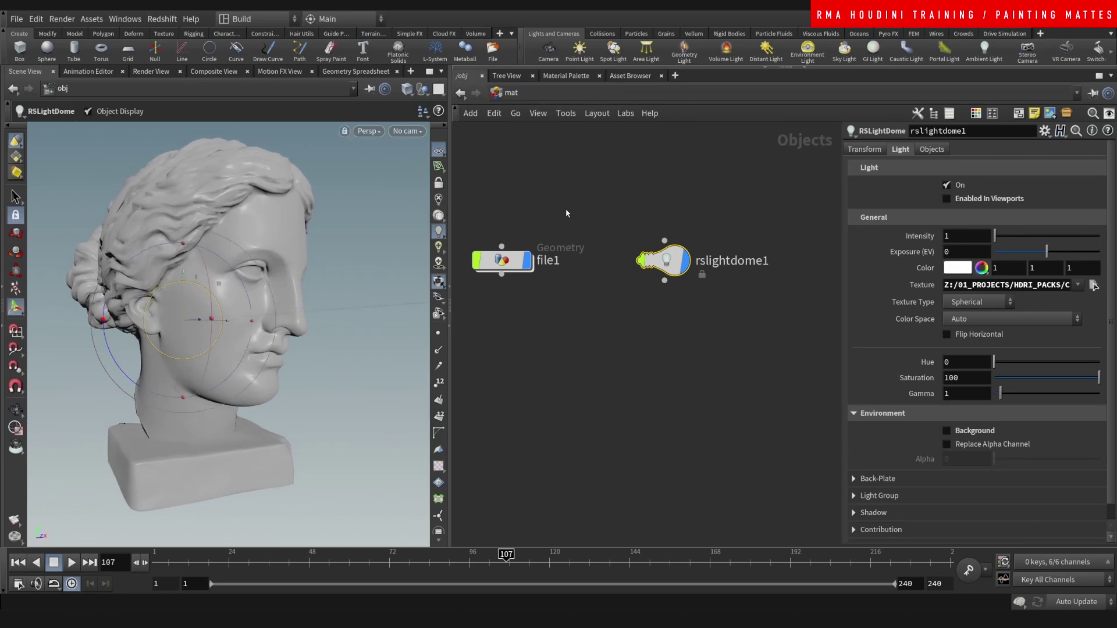
pyautogui.press('Tab')
pyautogui.write('redsm')
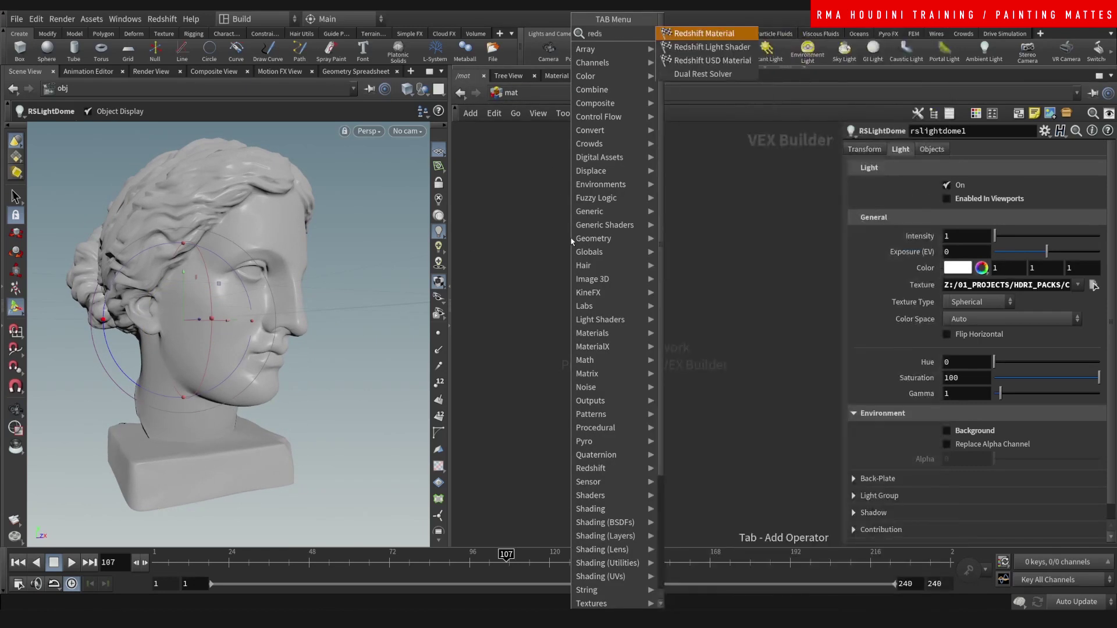
pyautogui.press('Return')
# Add an RS Material node below the Redshift Material node
pyautogui.click(570, 242)
pyautogui.press('Tab')
pyautogui.write('rsmat')
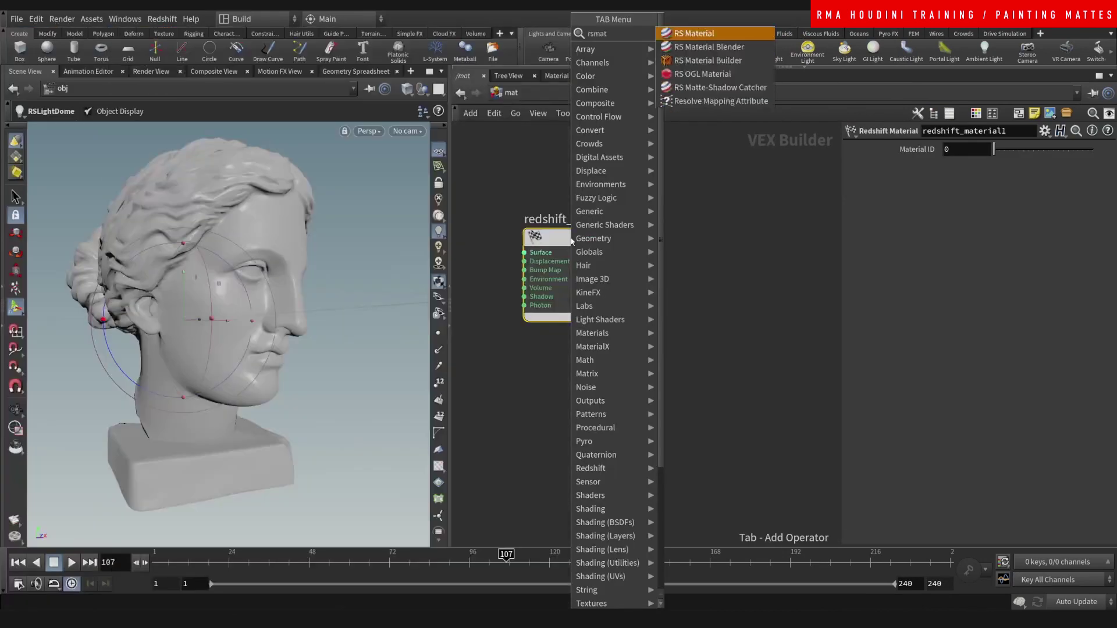
pyautogui.press('Return')
pyautogui.click(480, 457)
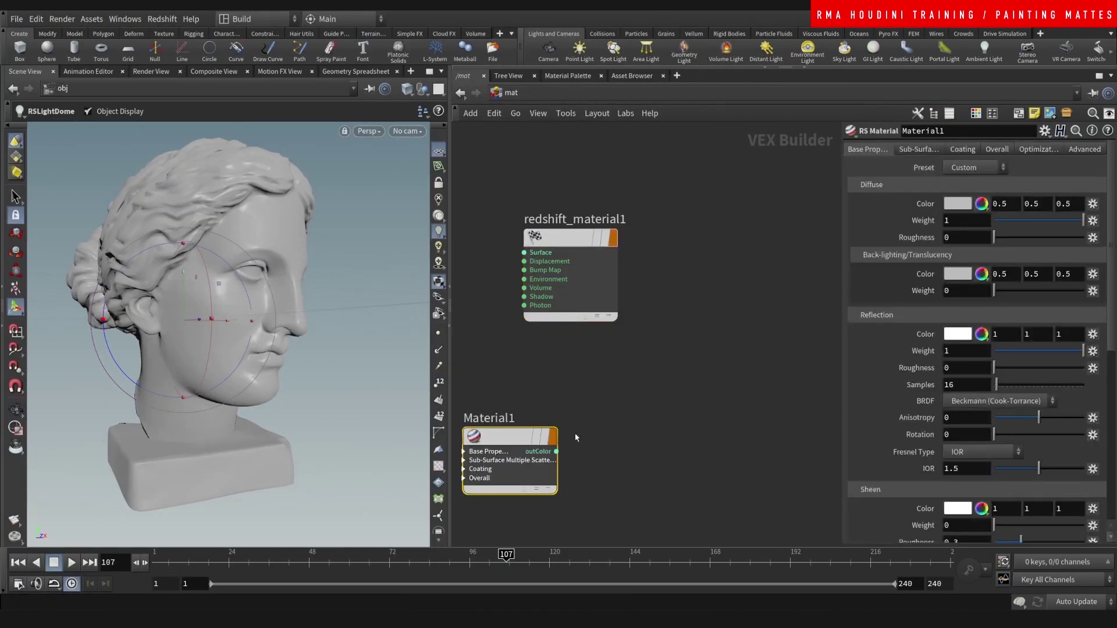
# Wire the RS Material's outColor into the Redshift Material's Surface input and rename the Redshift Material node test
pyautogui.moveTo(558, 246); pyautogui.dragTo(709, 353)
pyautogui.click(556, 451)
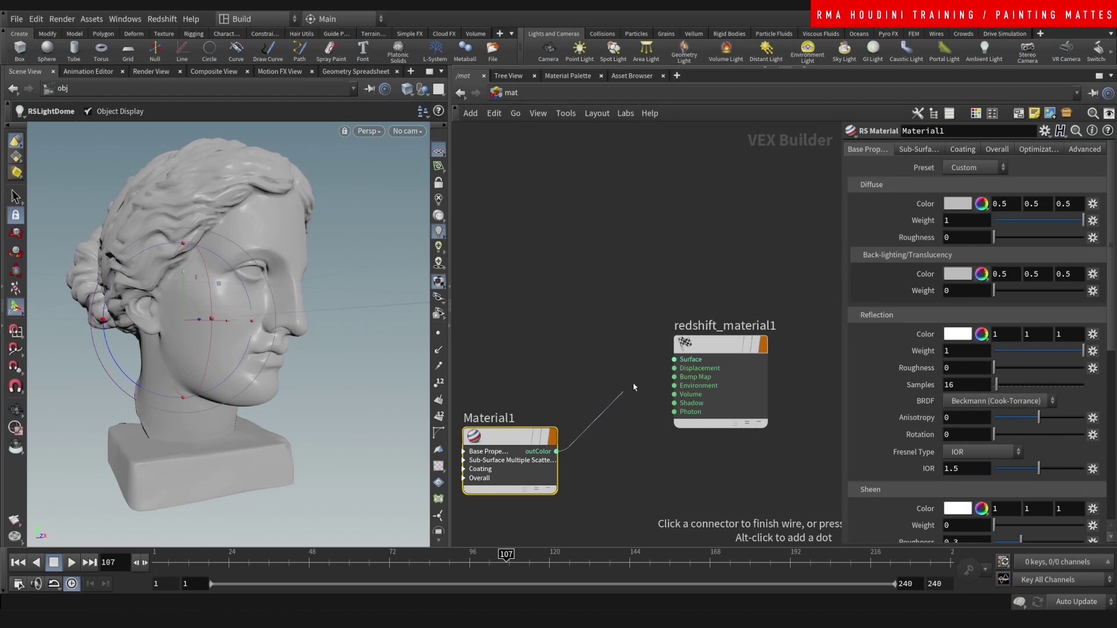
pyautogui.click(674, 359)
pyautogui.doubleClick(706, 325)
pyautogui.moveTo(780, 326); pyautogui.dragTo(657, 330)
pyautogui.write('test')
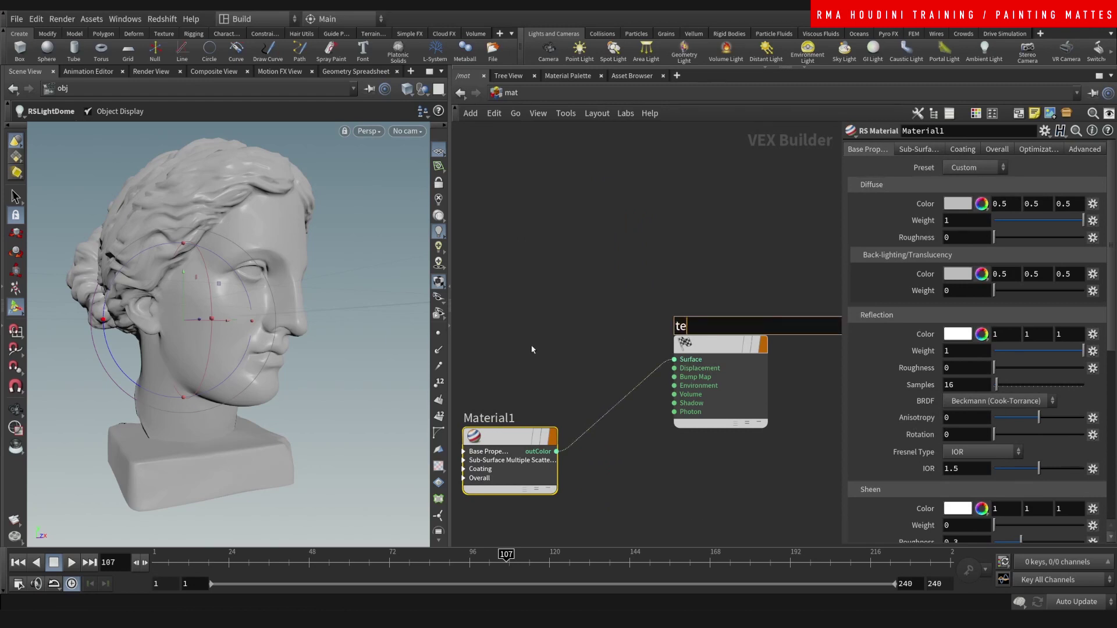
pyautogui.click(549, 150)
# Go to the out network and add a Redshift render ROP together with its Redshift_IPR node
pyautogui.click(512, 95)
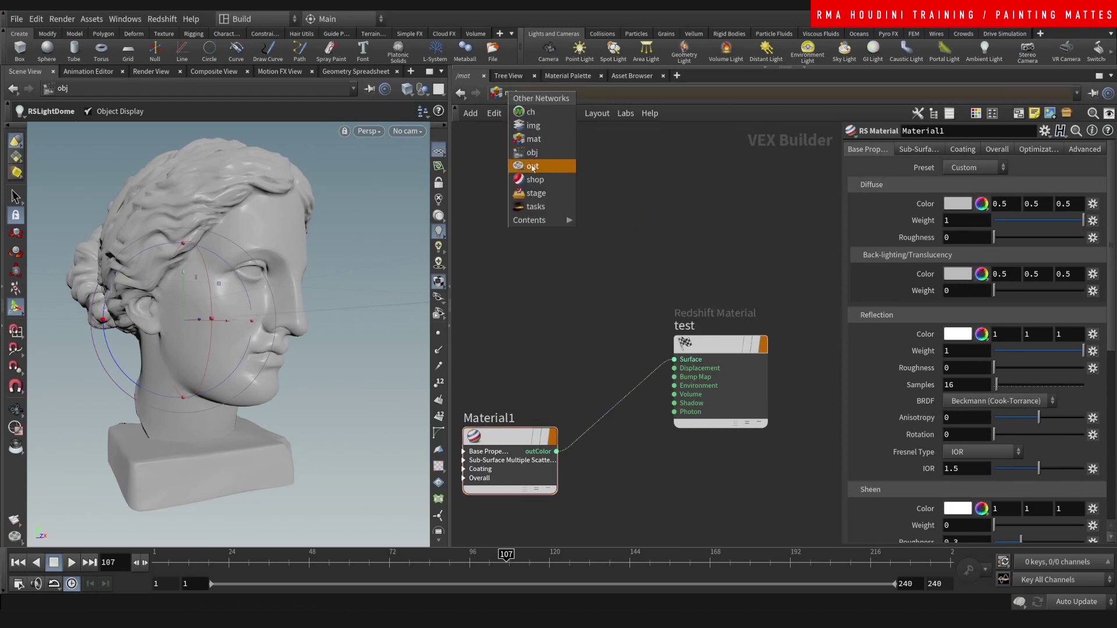
pyautogui.click(533, 167)
pyautogui.press('Tab')
pyautogui.moveTo(657, 270)
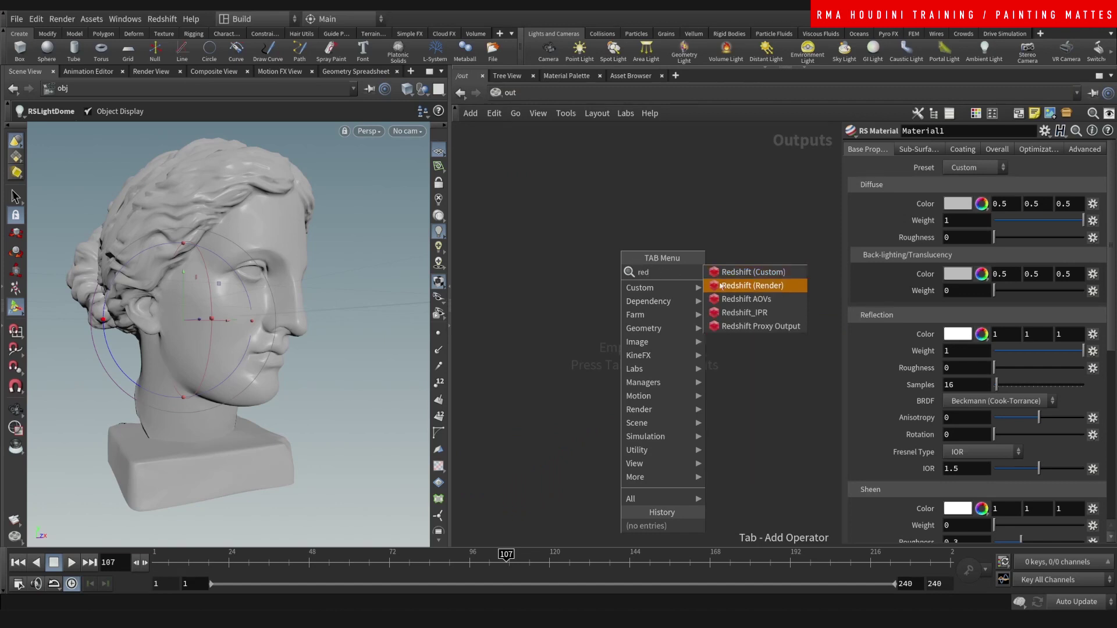
pyautogui.click(735, 288)
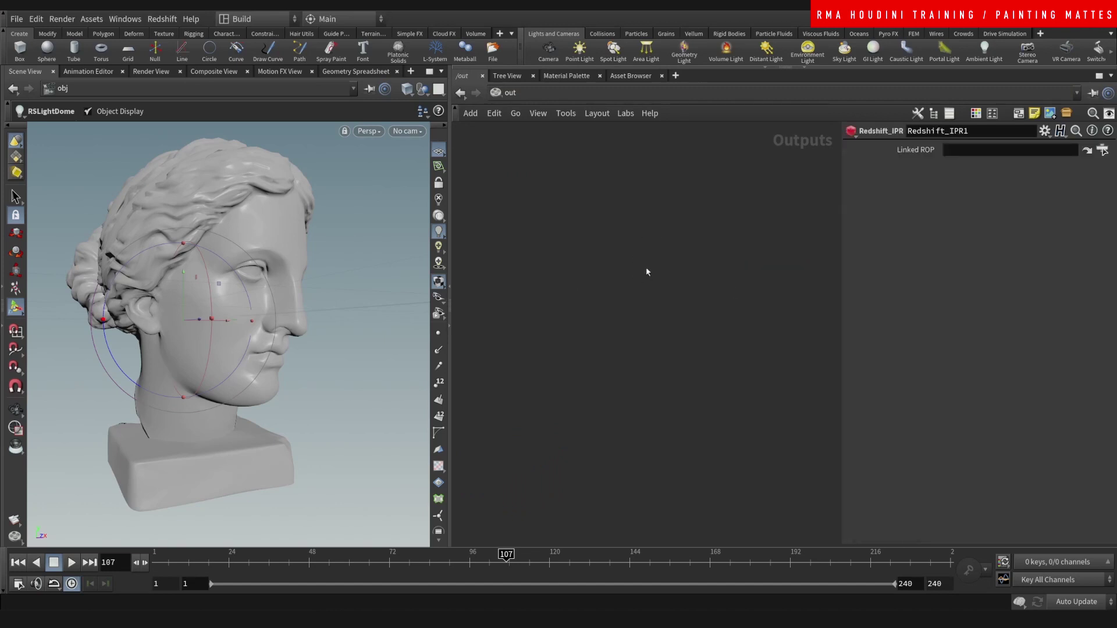
pyautogui.press('h')
pyautogui.click(738, 309)
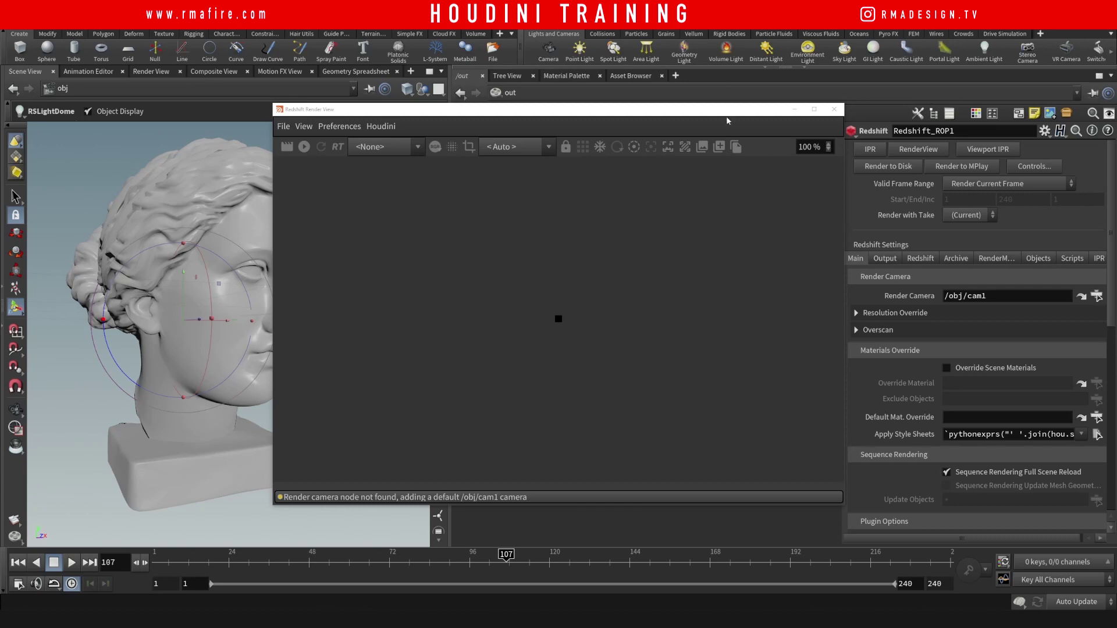
# Move the Redshift Render View aside and return the network editor to the obj level with a wider viewport
pyautogui.moveTo(727, 121); pyautogui.dragTo(377, 201)
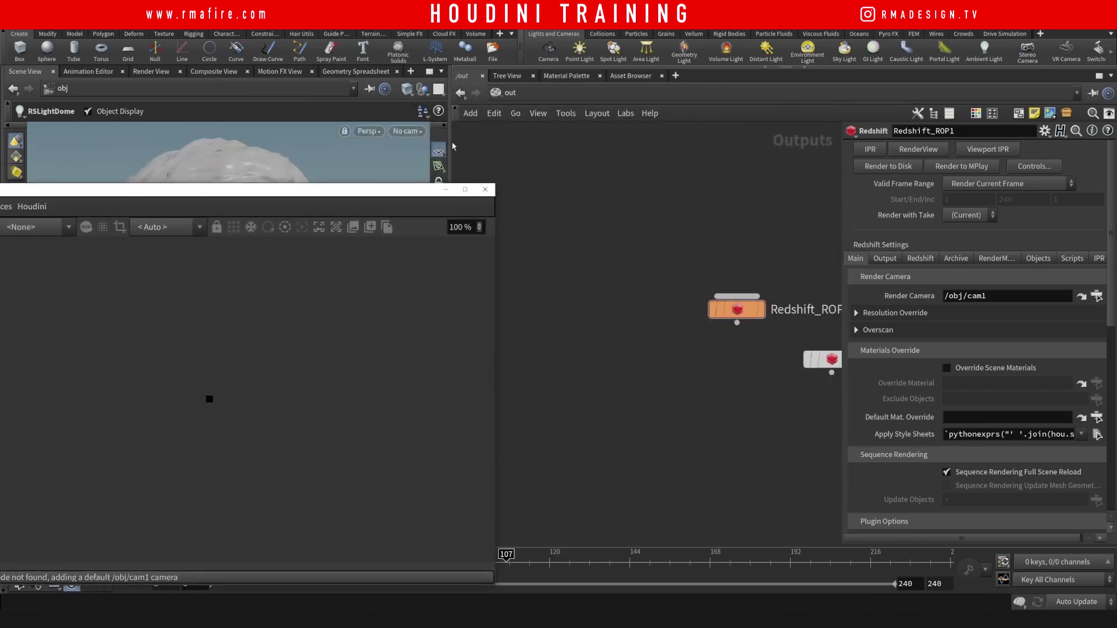
pyautogui.moveTo(453, 146); pyautogui.dragTo(531, 146)
pyautogui.click(579, 93)
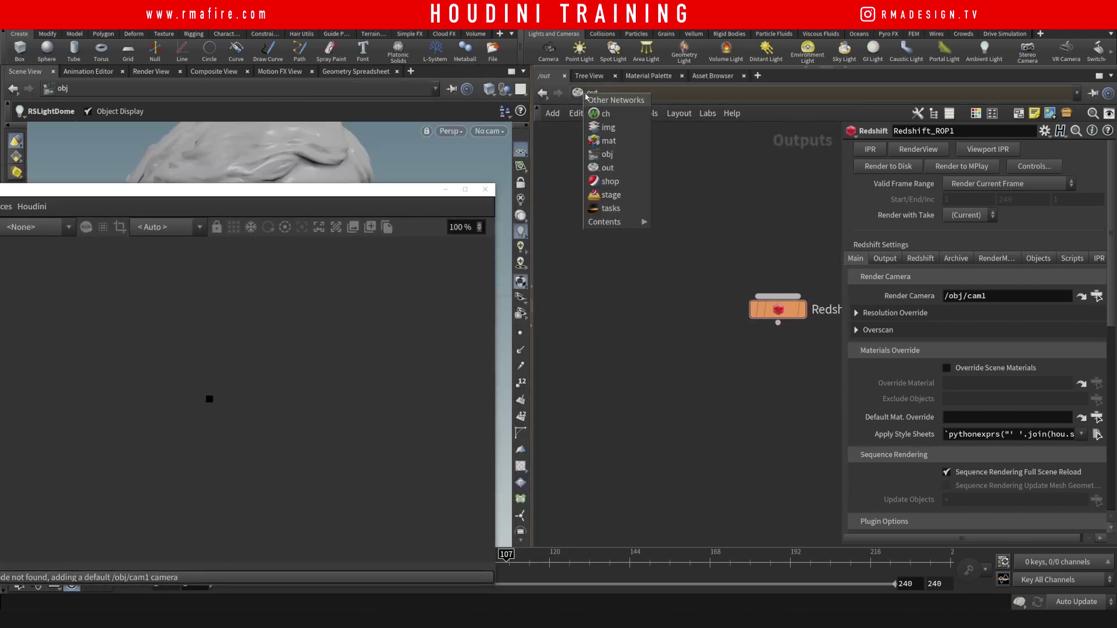
pyautogui.click(607, 154)
# Minimize the Redshift Render View and look through cam1 in the viewport
pyautogui.moveTo(392, 190); pyautogui.dragTo(426, 146)
pyautogui.click(489, 131)
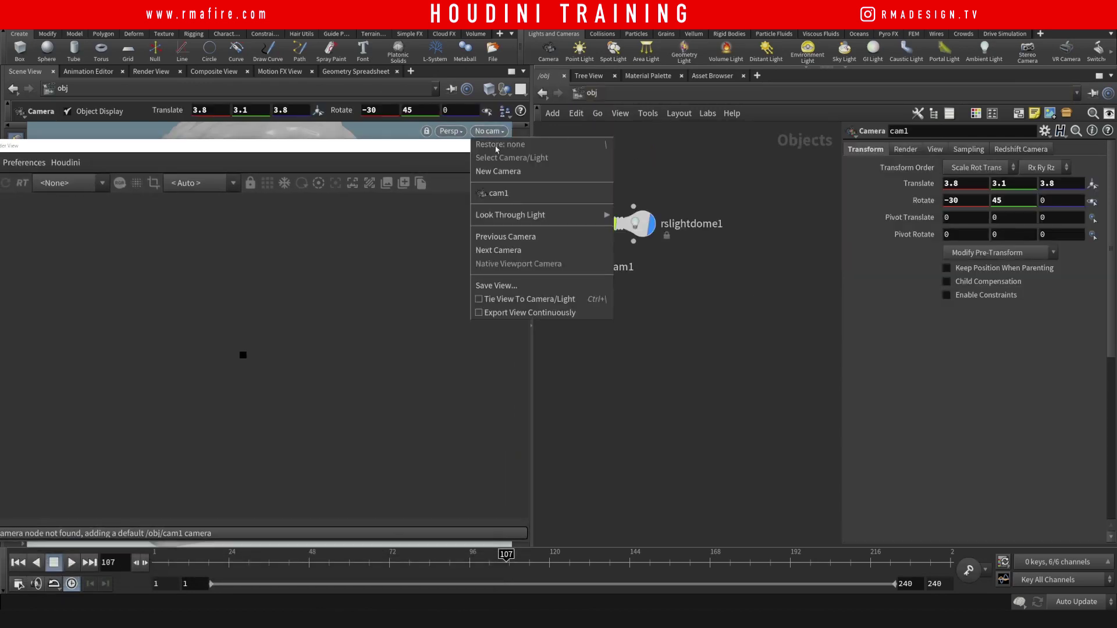
pyautogui.click(481, 148)
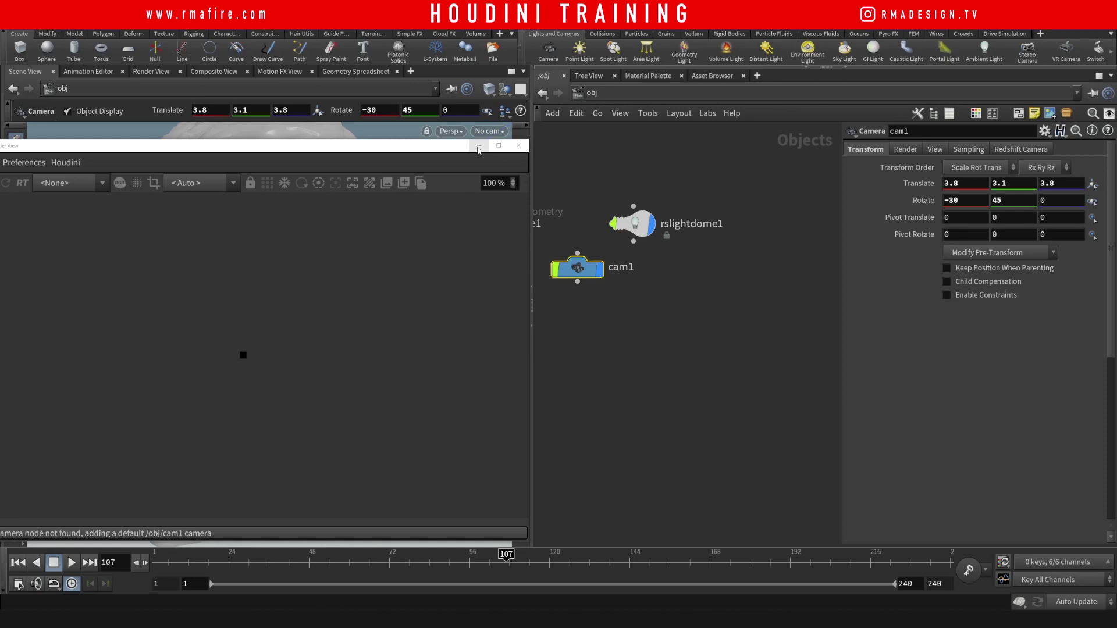
pyautogui.click(478, 147)
pyautogui.click(489, 132)
pyautogui.click(499, 193)
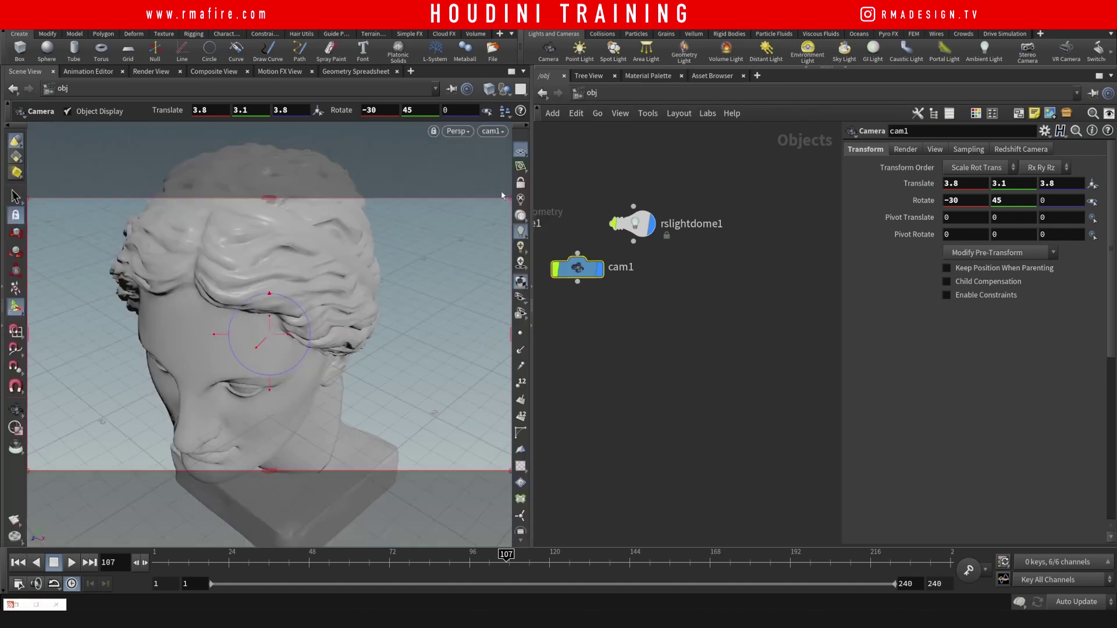
# Reposition cam1 with the camera locked to the view so the whole head and its base sit near the frame's center
pyautogui.keyDown('alt'); pyautogui.moveTo(399, 236); pyautogui.dragTo(302, 303, button='right'); pyautogui.keyUp('alt')
pyautogui.keyDown('alt'); pyautogui.moveTo(291, 331); pyautogui.dragTo(285, 270); pyautogui.keyUp('alt')
pyautogui.keyDown('alt'); pyautogui.moveTo(348, 256); pyautogui.dragTo(342, 315, button='right'); pyautogui.keyUp('alt')
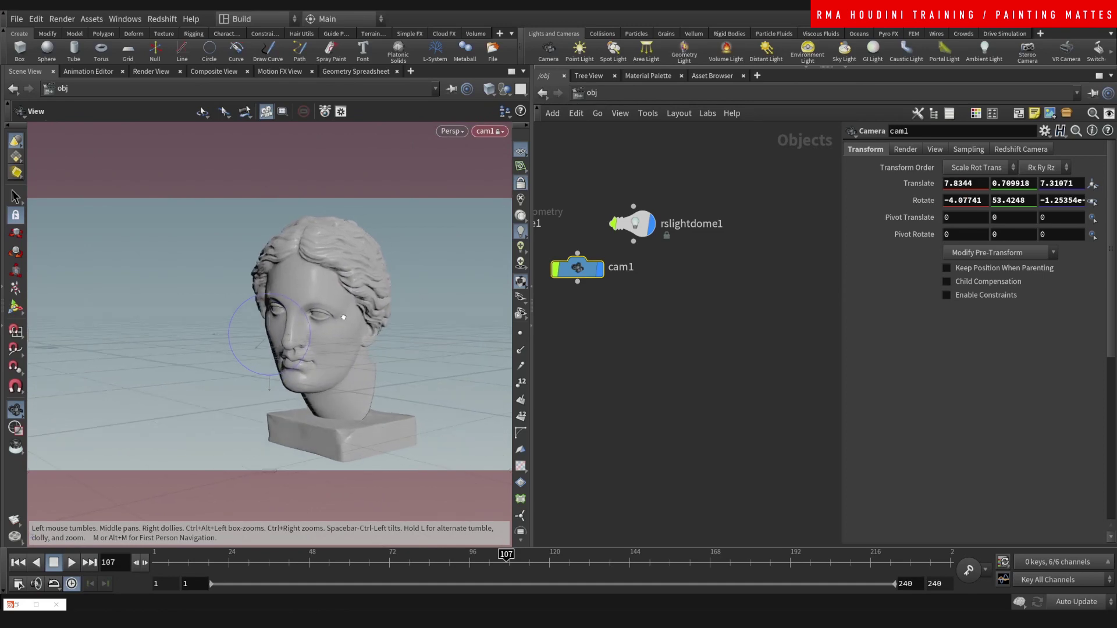
pyautogui.keyDown('alt'); pyautogui.moveTo(341, 315); pyautogui.dragTo(406, 292); pyautogui.keyUp('alt')
# Inside the file1 geometry object, add a Material node wired after transform1 and make it the displayed and rendered node
pyautogui.moveTo(619, 161); pyautogui.dragTo(692, 160, button='middle')
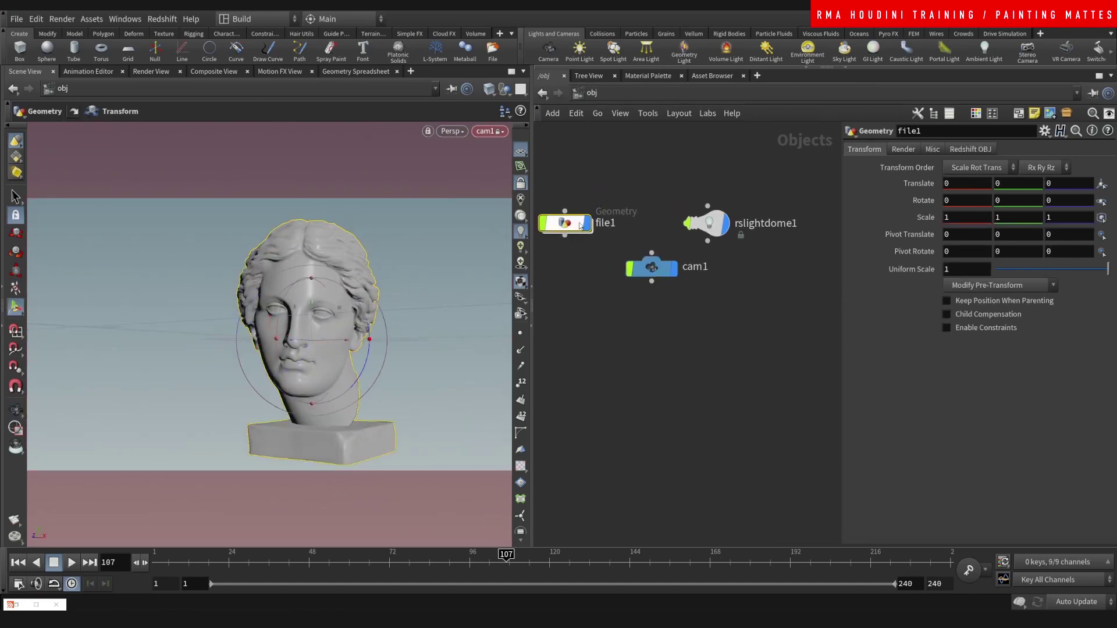
pyautogui.doubleClick(580, 225)
pyautogui.press('Tab')
pyautogui.write('mater')
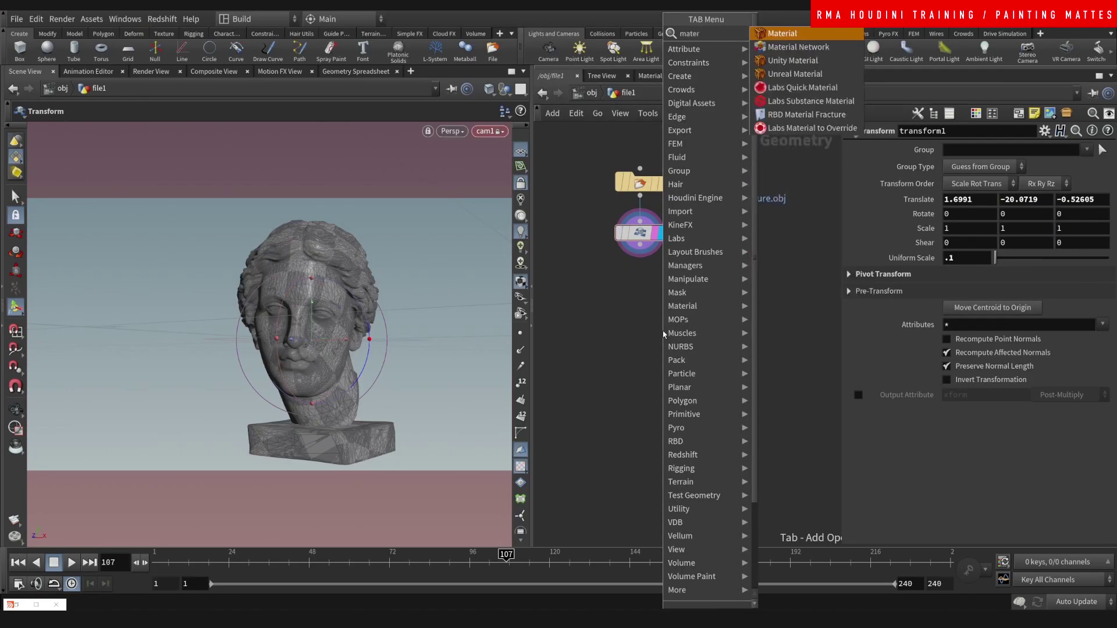
pyautogui.press('Return')
pyautogui.click(663, 332)
pyautogui.click(640, 245)
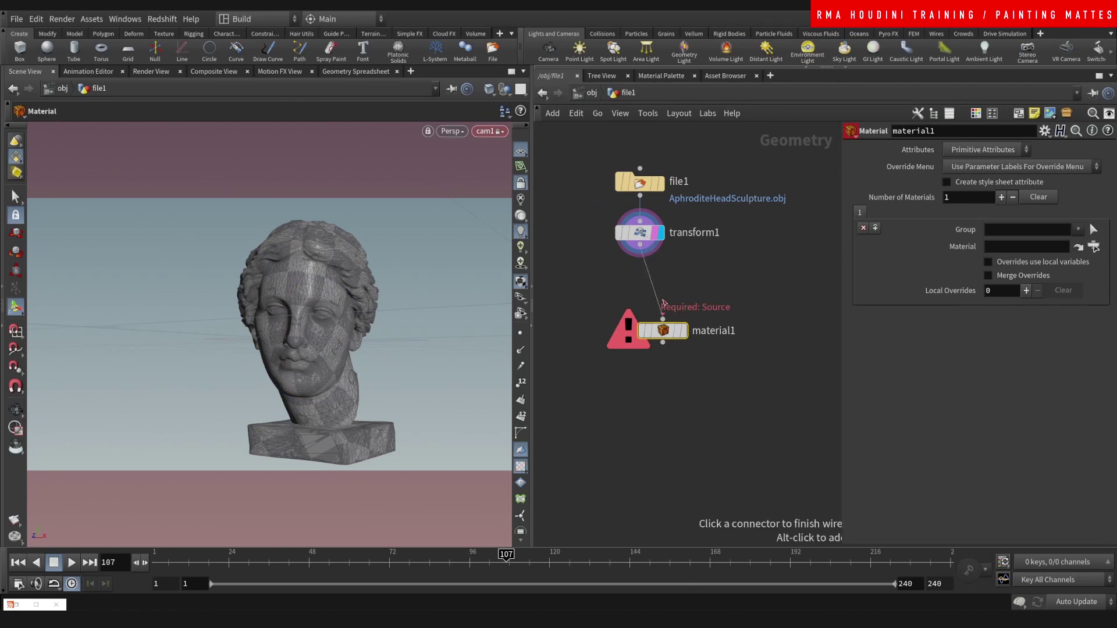
pyautogui.click(662, 318)
pyautogui.click(682, 330)
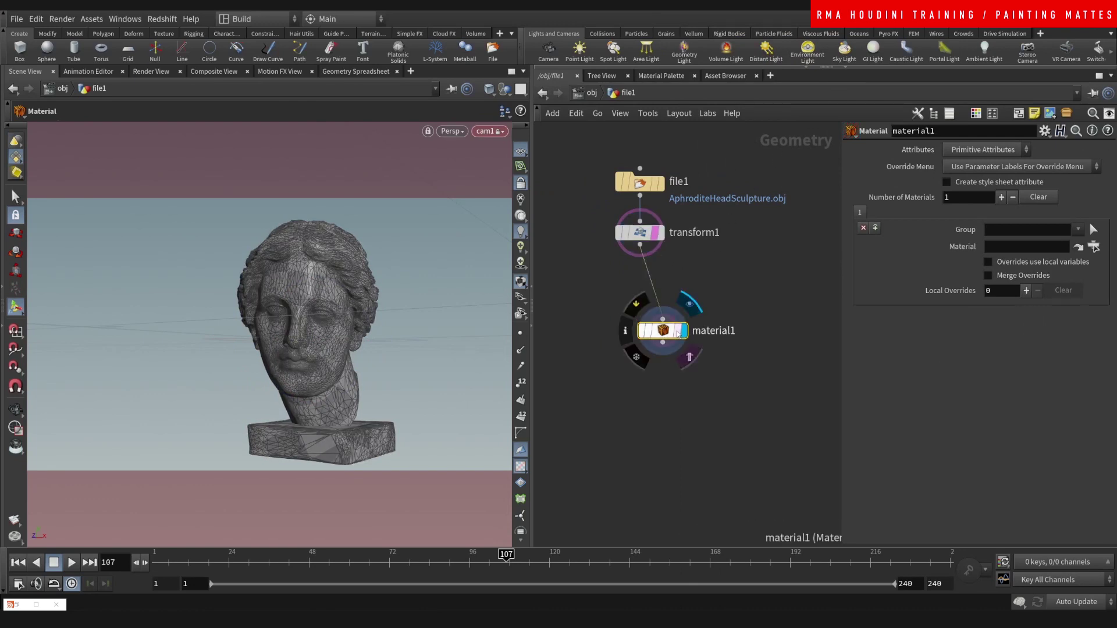
pyautogui.click(678, 333)
# Assign the /mat/test material to the Material node
pyautogui.click(1093, 247)
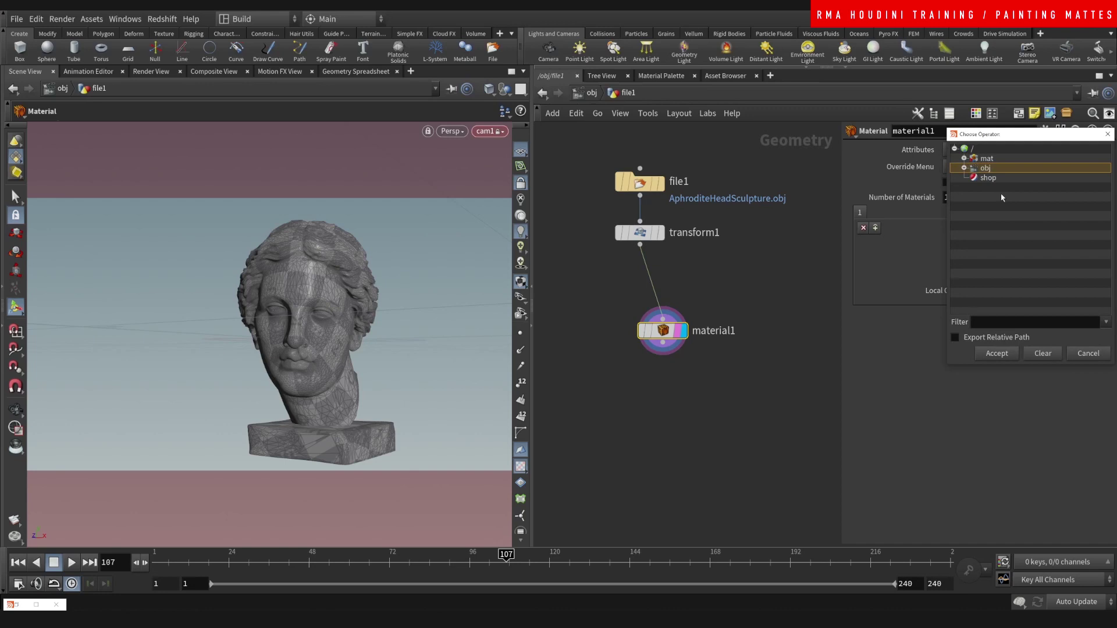
pyautogui.click(964, 158)
pyautogui.doubleClick(995, 177)
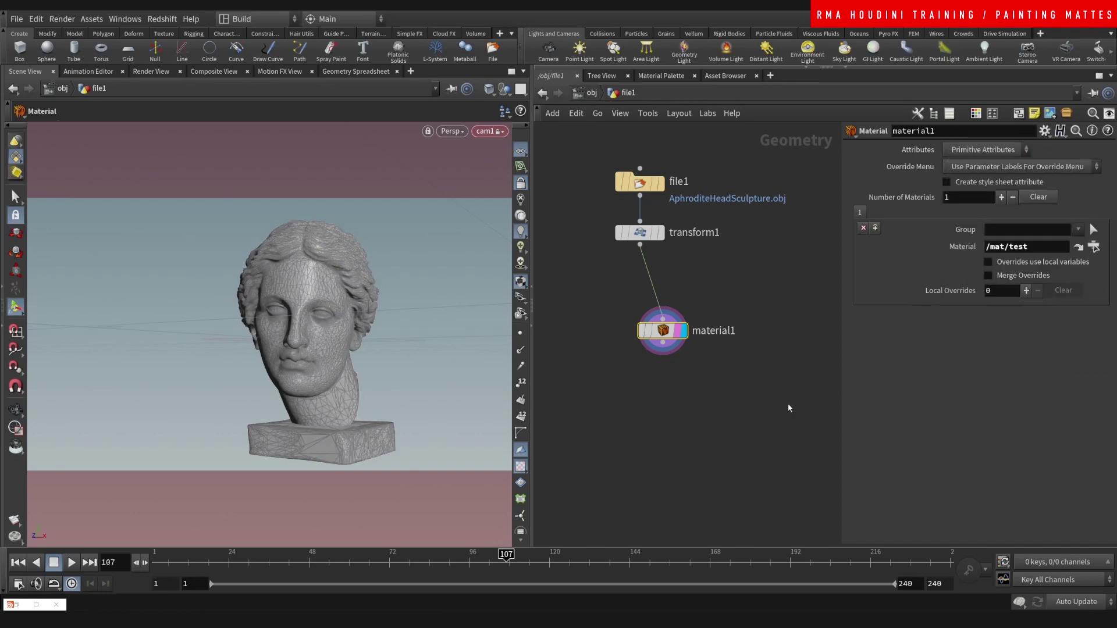
# Restore the Redshift Render View, start the interactive render from /obj/cam1 and narrow the window to uncover the network
pyautogui.click(23, 607)
pyautogui.moveTo(126, 149); pyautogui.dragTo(225, 138)
pyautogui.click(288, 173)
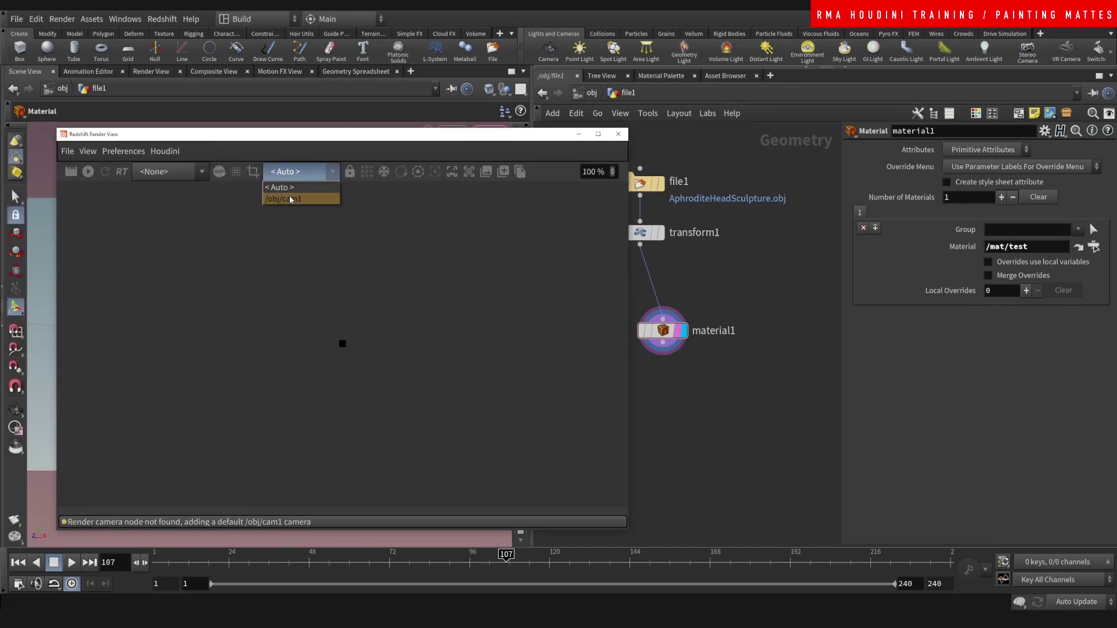
pyautogui.click(283, 199)
pyautogui.click(88, 172)
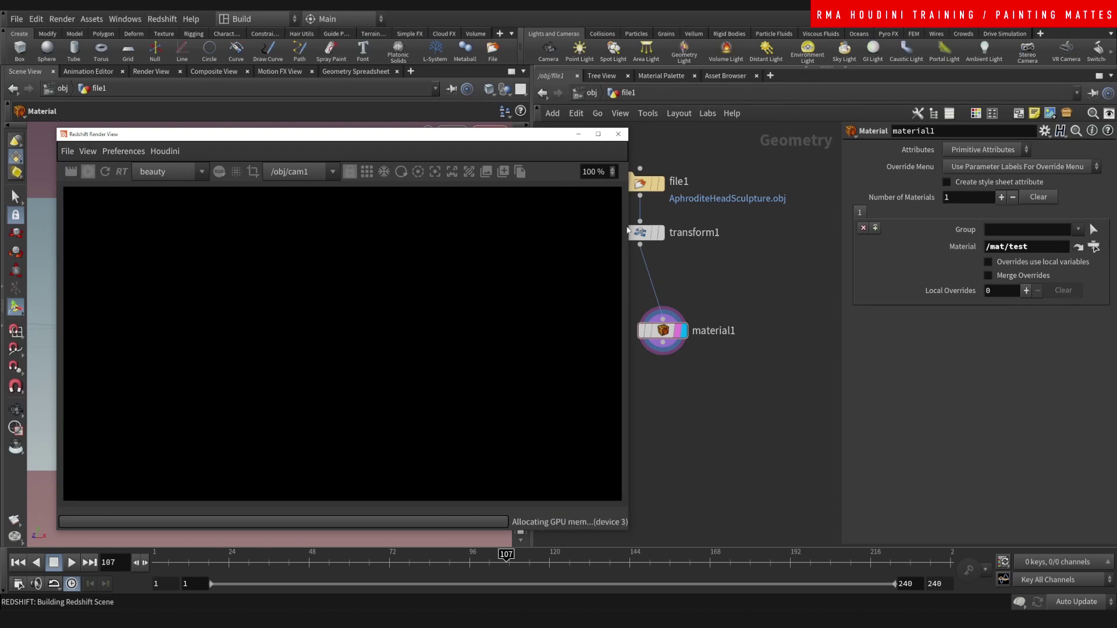
pyautogui.moveTo(631, 221); pyautogui.dragTo(514, 219)
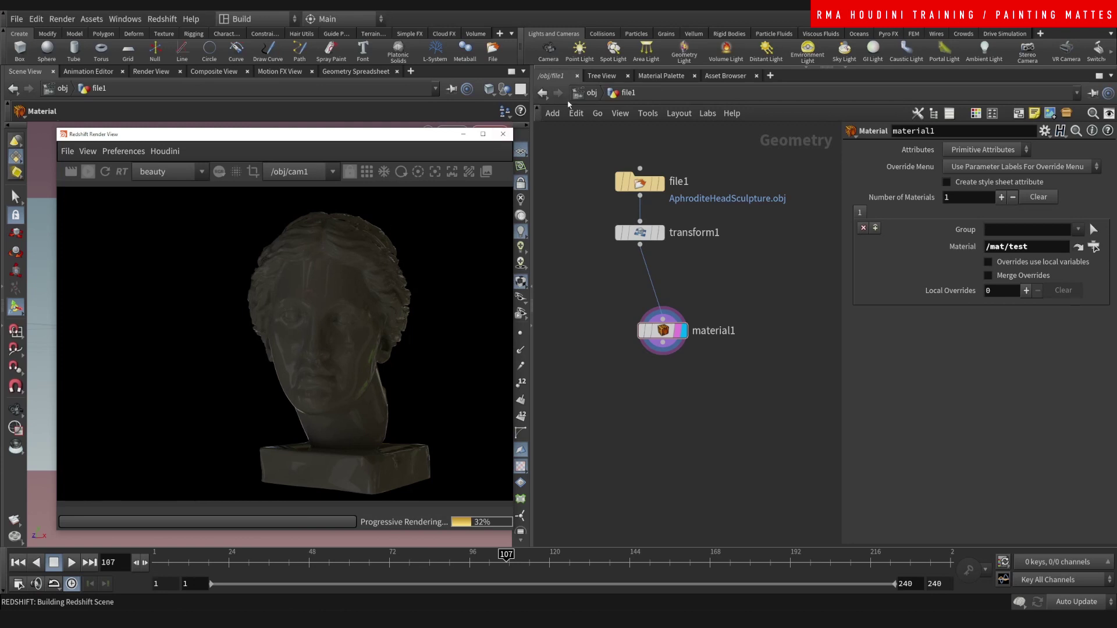
# Return to the obj level and set the intensity of rslightdome1 to 3
pyautogui.click(588, 94)
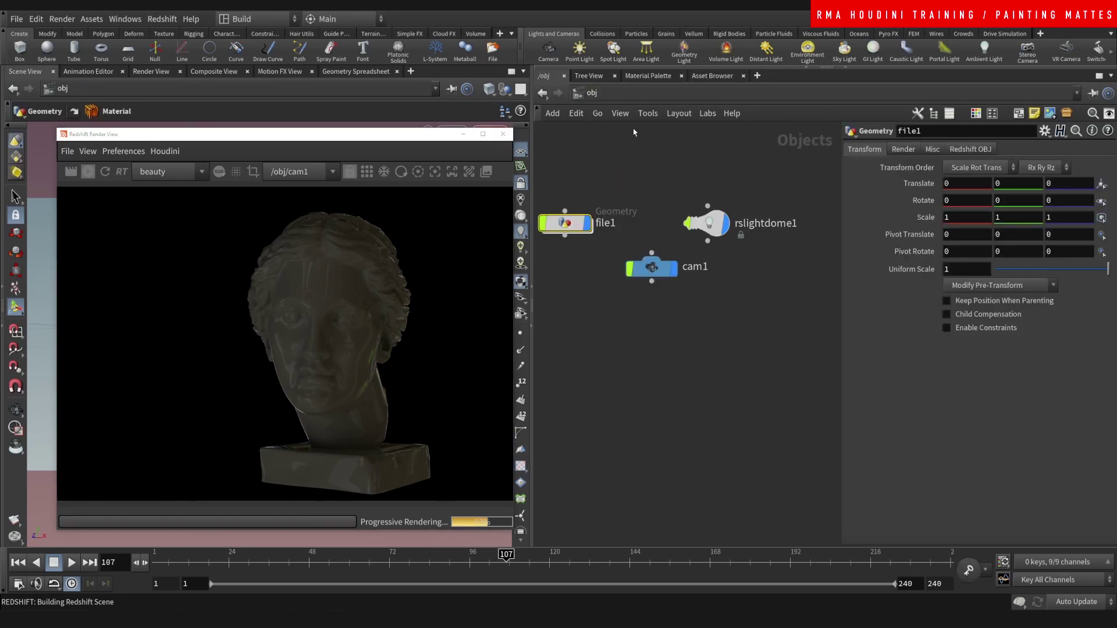
pyautogui.click(592, 97)
pyautogui.click(727, 200)
pyautogui.click(707, 223)
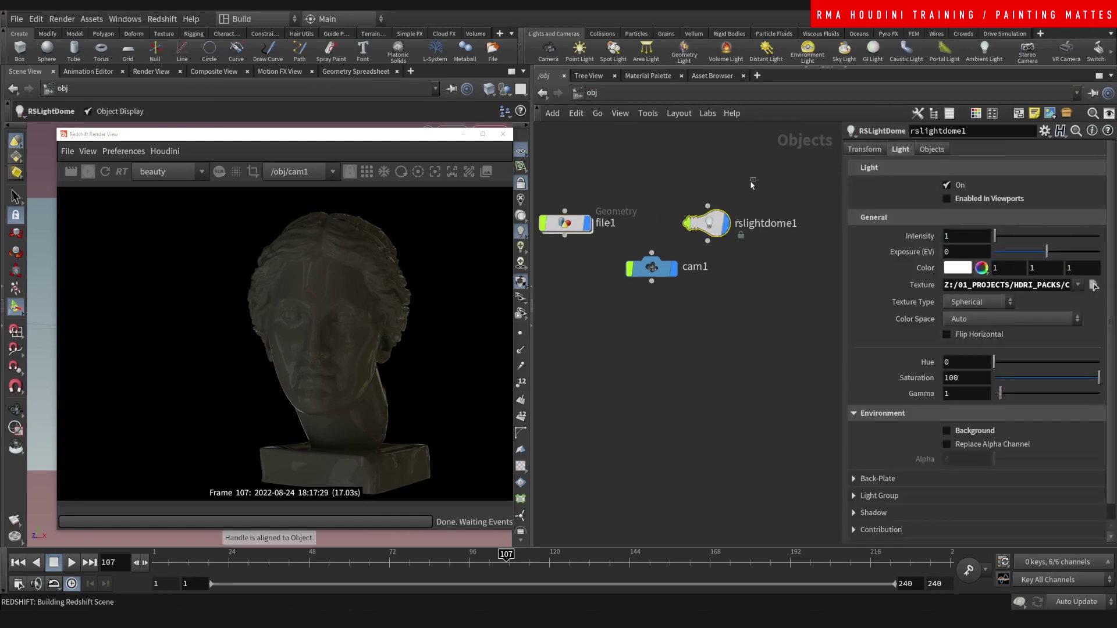
pyautogui.moveTo(756, 178); pyautogui.dragTo(713, 229)
pyautogui.doubleClick(965, 237)
pyautogui.write('3')
pyautogui.press('Return')
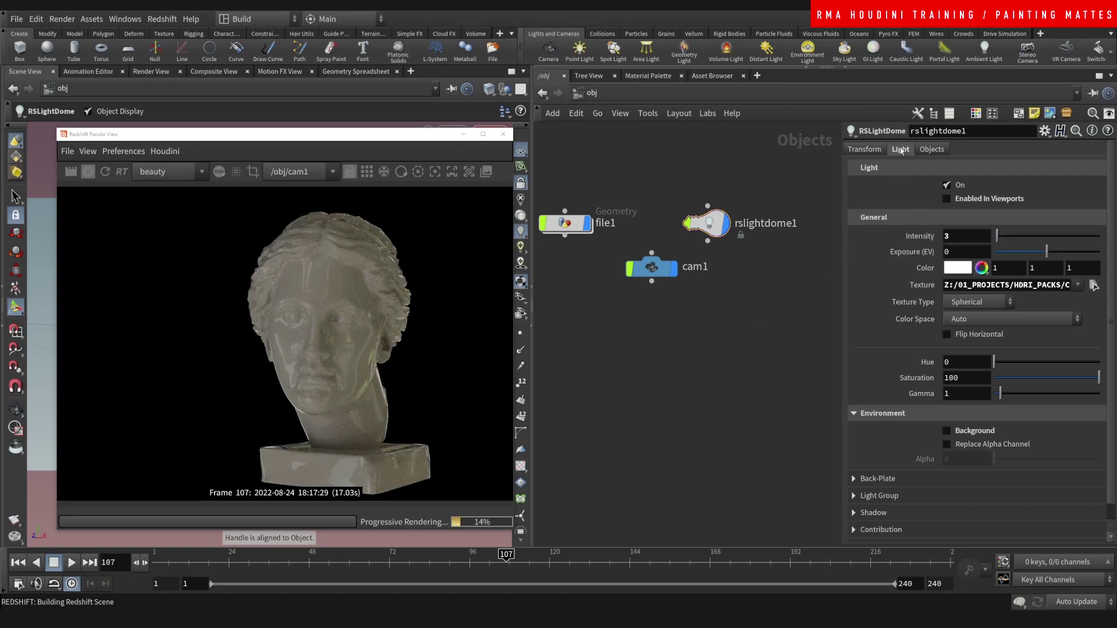
# Rotate rslightdome1 to -190 on all three axes and set its intensity to 4
pyautogui.click(865, 150)
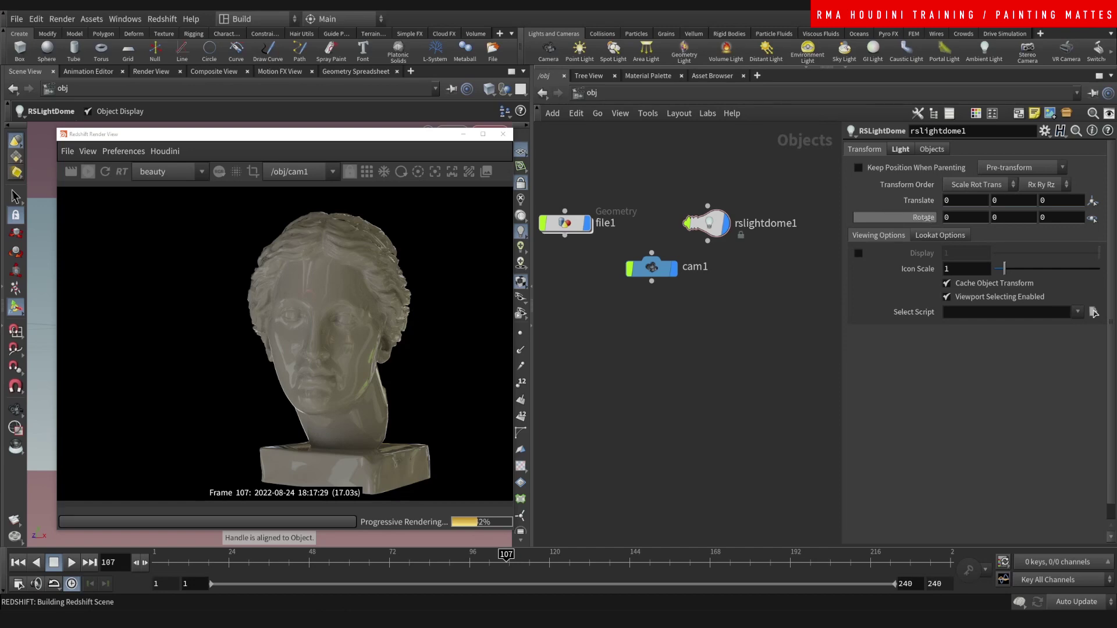
pyautogui.moveTo(926, 218); pyautogui.dragTo(809, 179, button='middle')
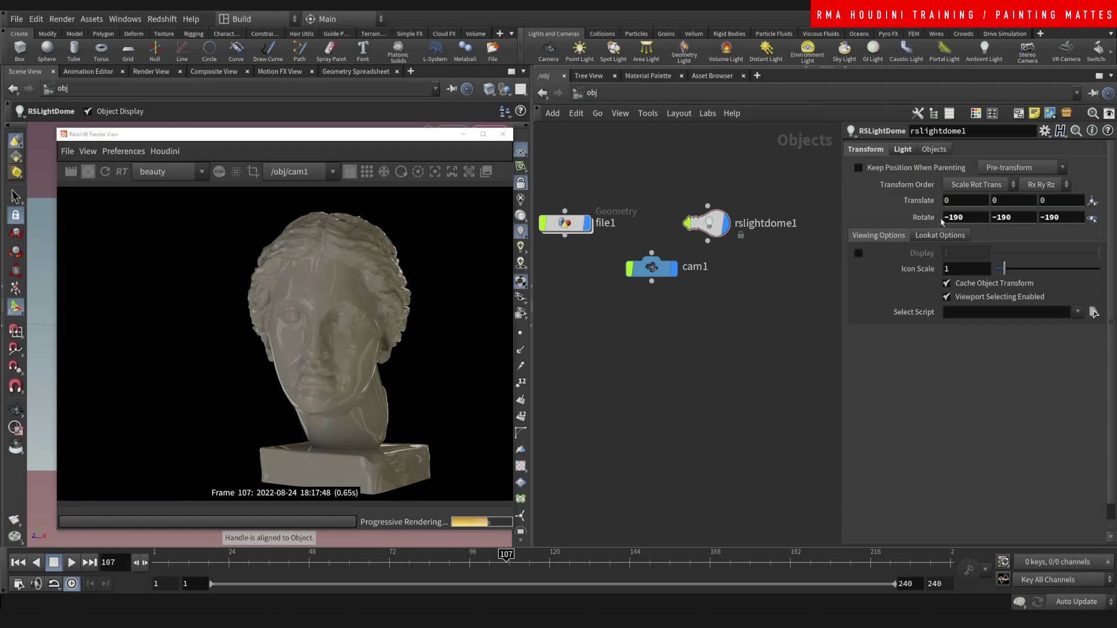
pyautogui.click(901, 150)
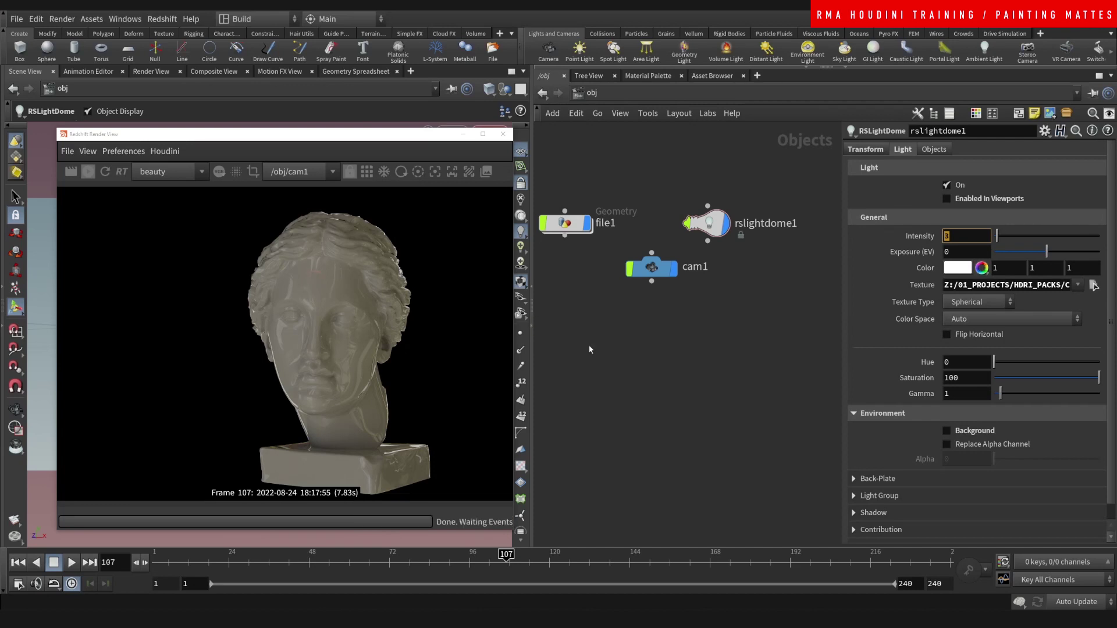
pyautogui.press('Return')
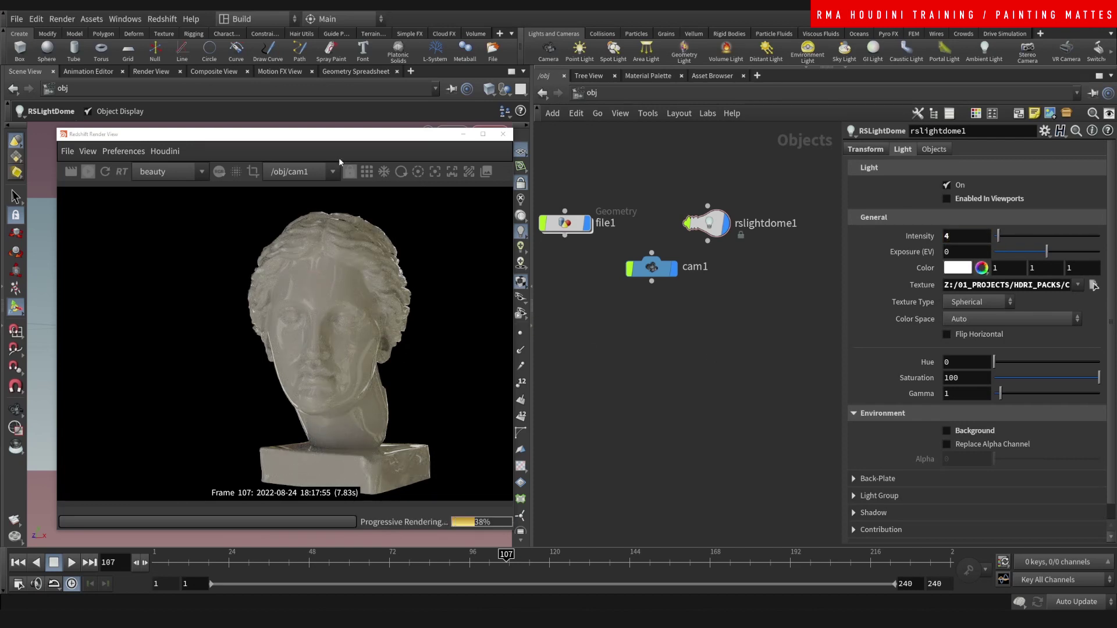
pyautogui.moveTo(613, 310); pyautogui.dragTo(612, 269, button='middle')
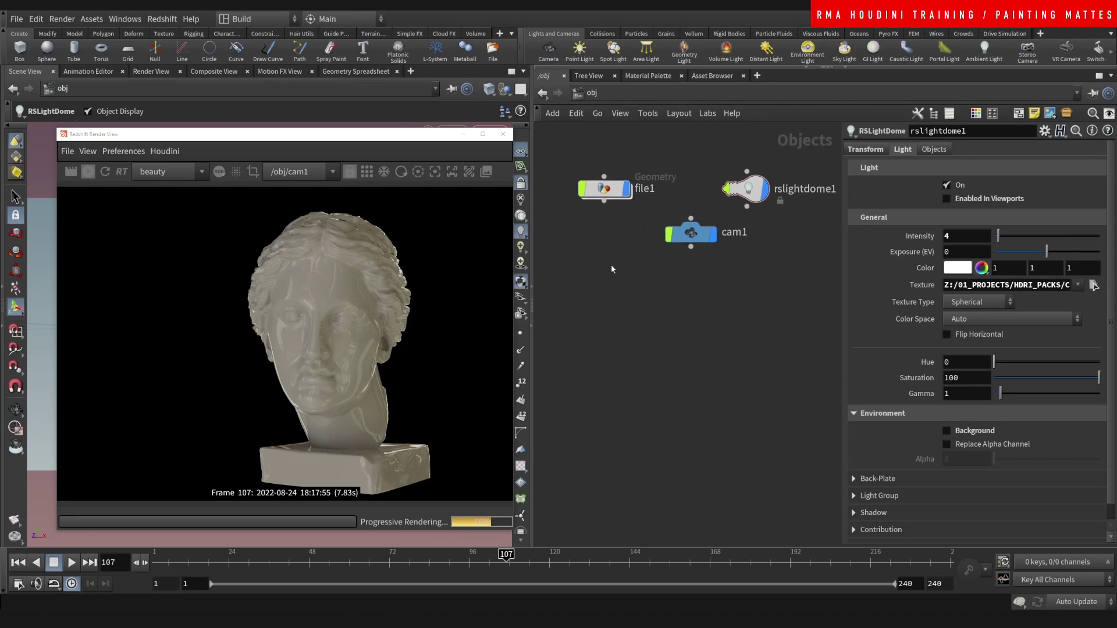
pyautogui.moveTo(423, 139); pyautogui.dragTo(413, 137)
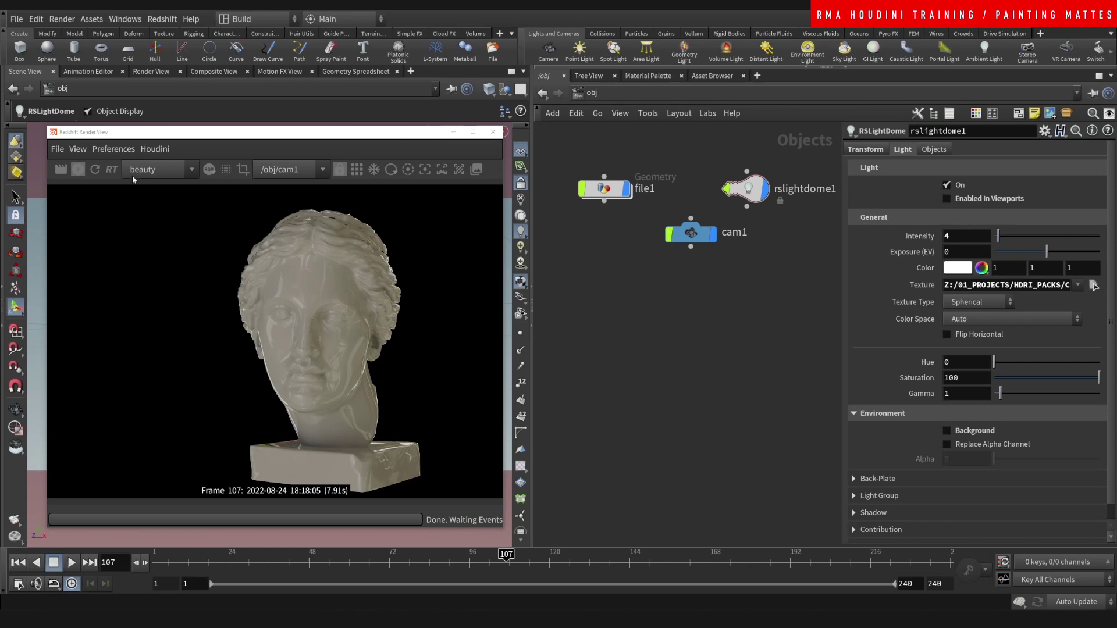
# With the interactive render stopped and its window minimized, display transform1 inside file1 and move material1 aside below it
pyautogui.click(79, 174)
pyautogui.doubleClick(608, 188)
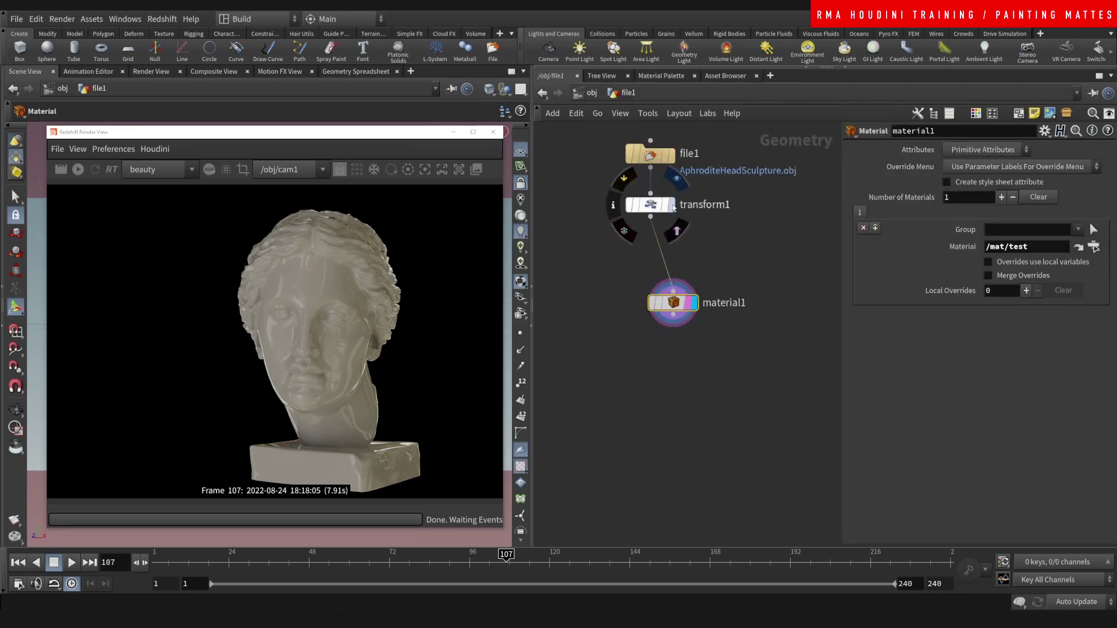
pyautogui.click(669, 204)
pyautogui.click(453, 131)
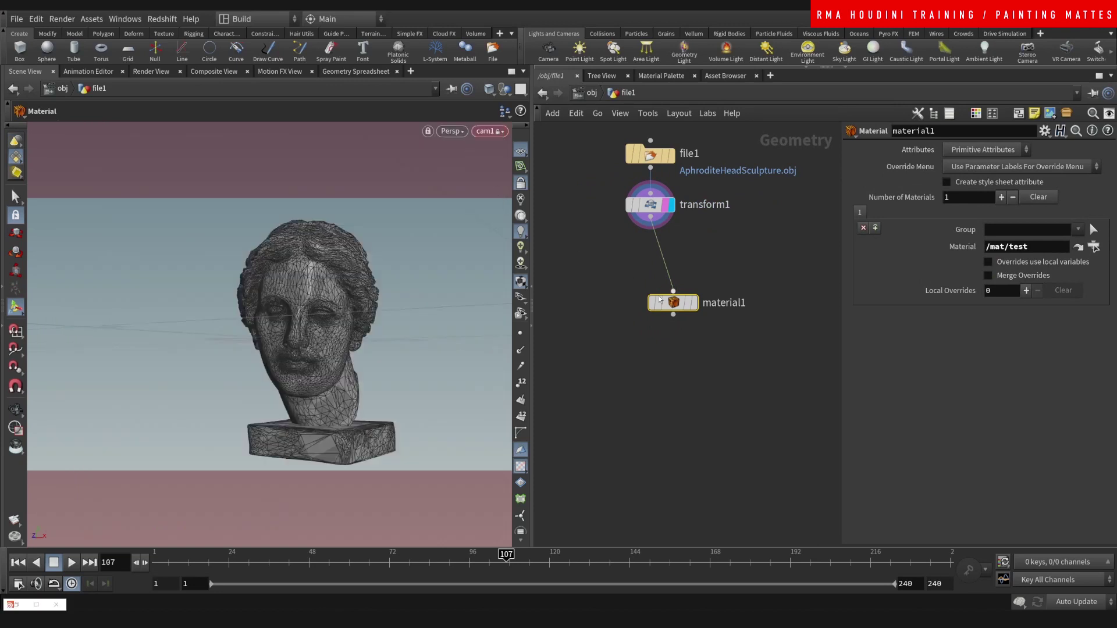
pyautogui.moveTo(681, 305); pyautogui.dragTo(580, 369)
pyautogui.click(700, 277)
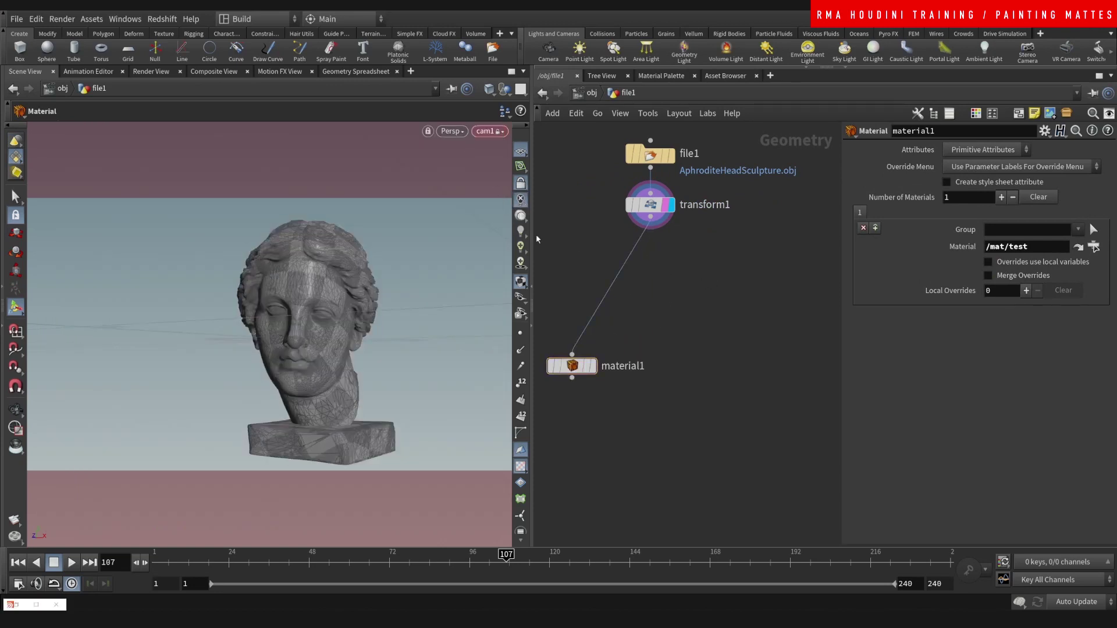
# Disable lighting in the viewport and unlock cam1 from the view
pyautogui.click(521, 200)
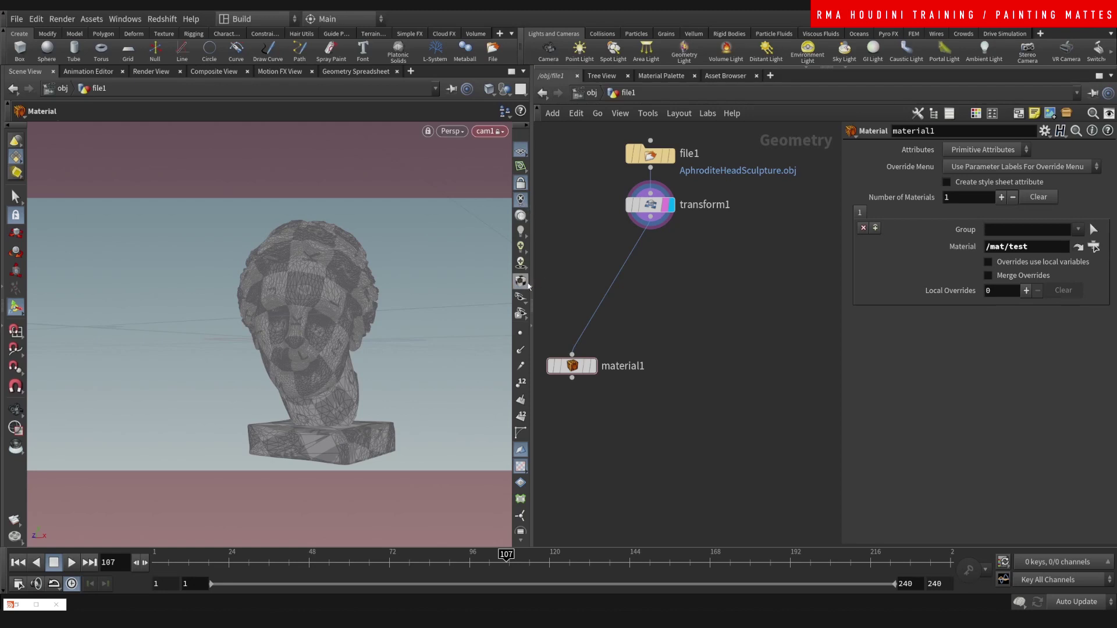
pyautogui.click(521, 184)
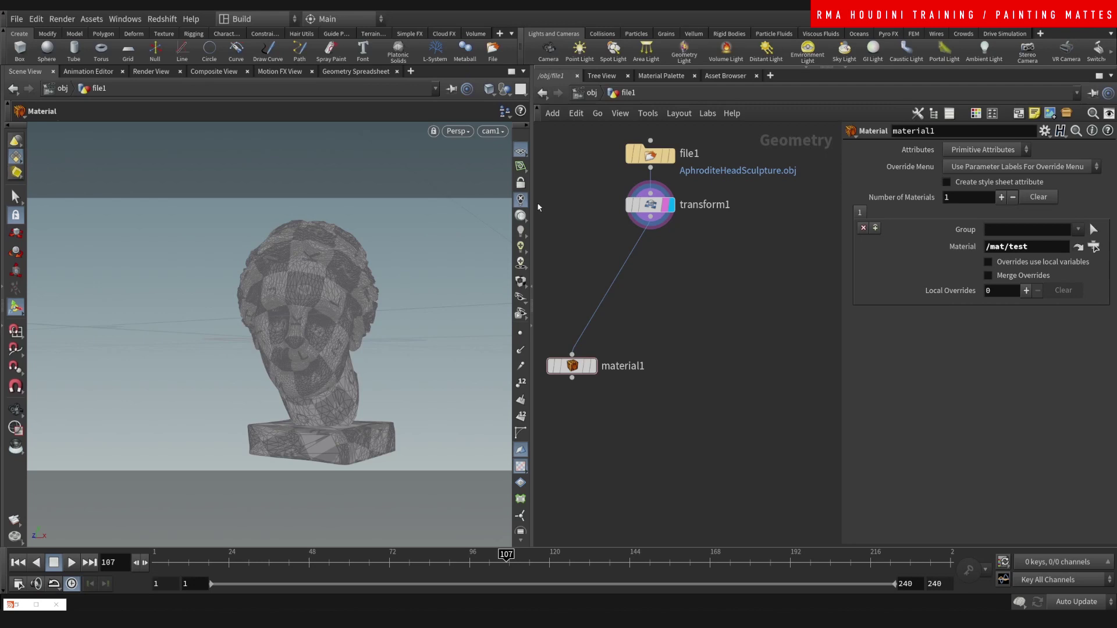
pyautogui.moveTo(586, 348)
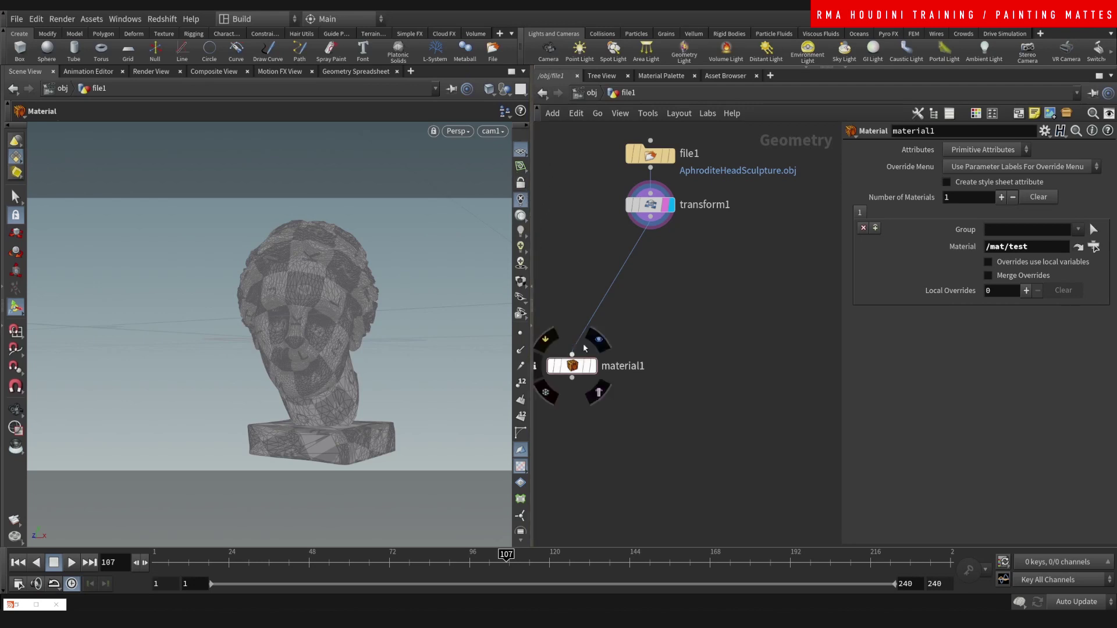
# Turn off the UV grid texture on the head in the viewport and orbit around the plain wireframe-shaded model
pyautogui.click(521, 466)
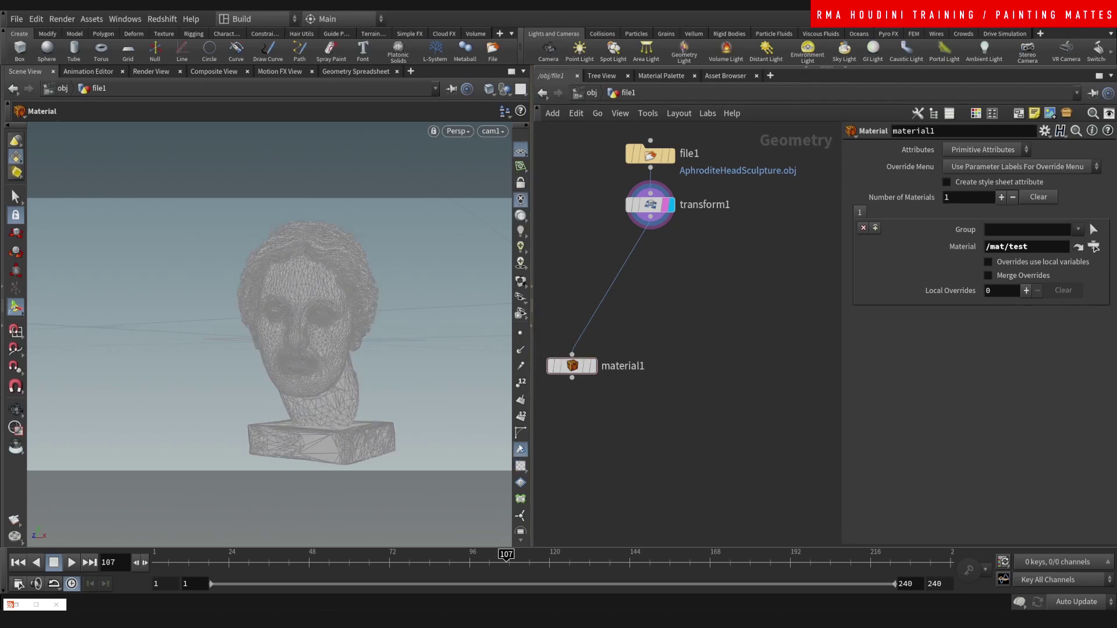
pyautogui.click(520, 483)
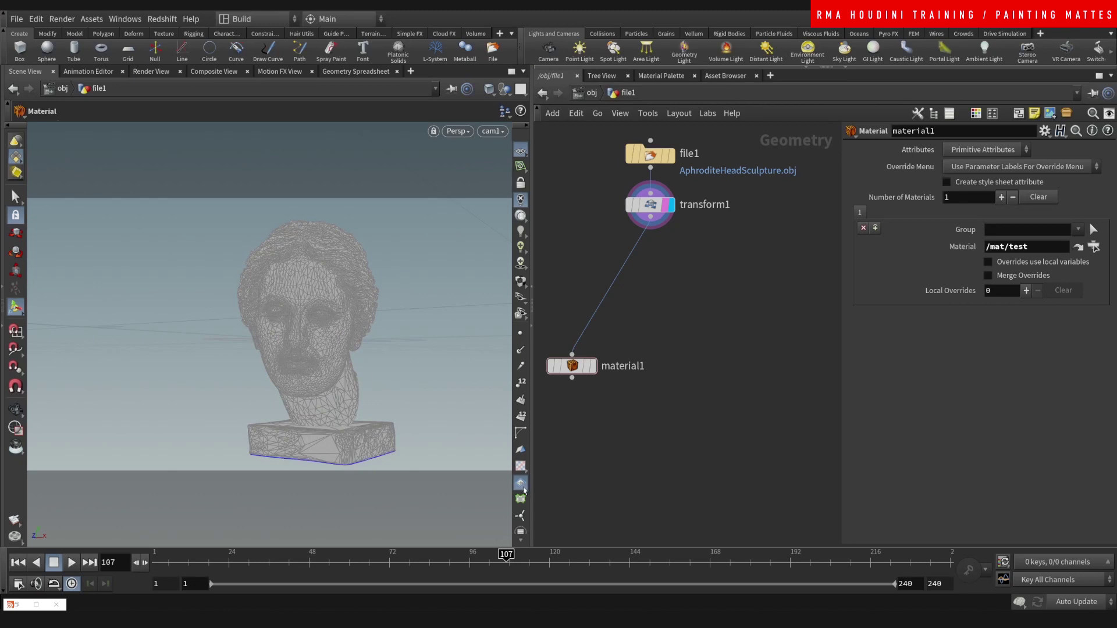
pyautogui.click(521, 482)
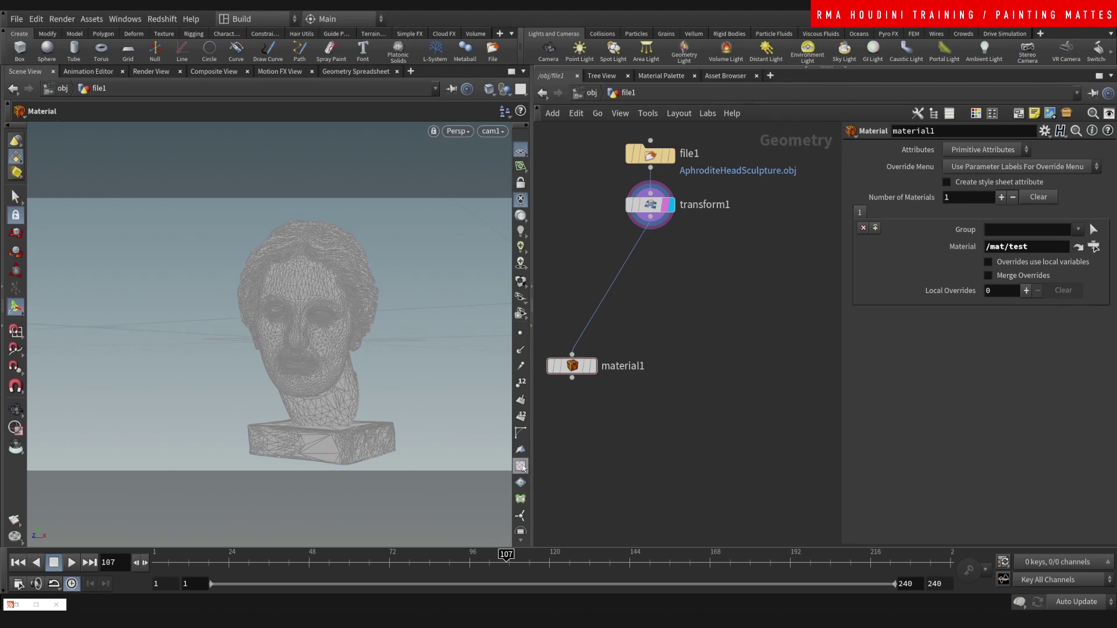
pyautogui.click(521, 467)
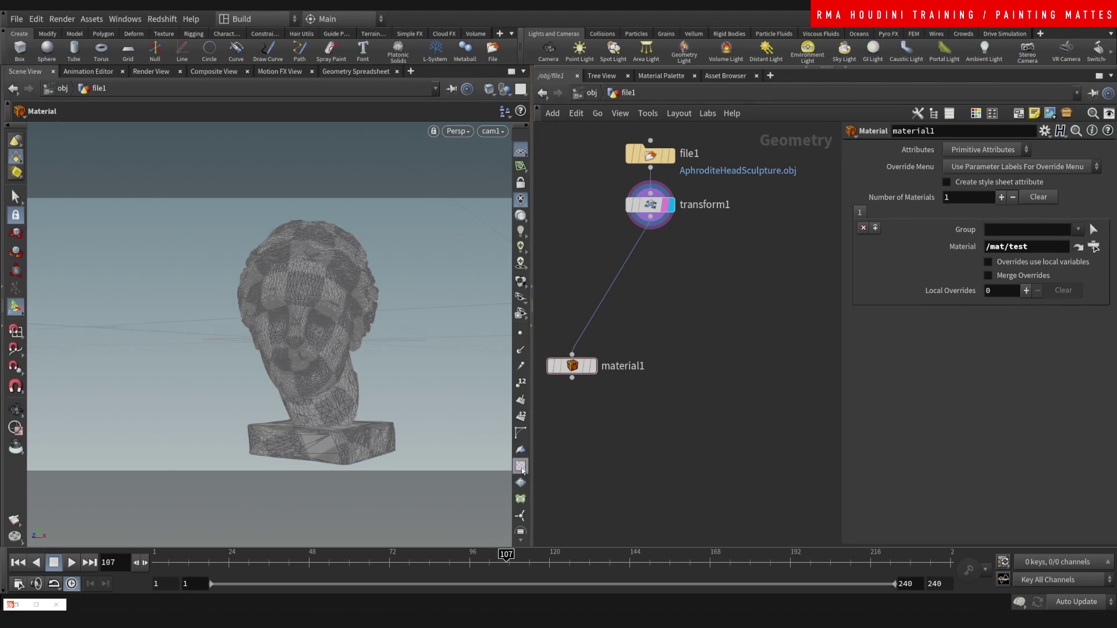
pyautogui.rightClick(522, 467)
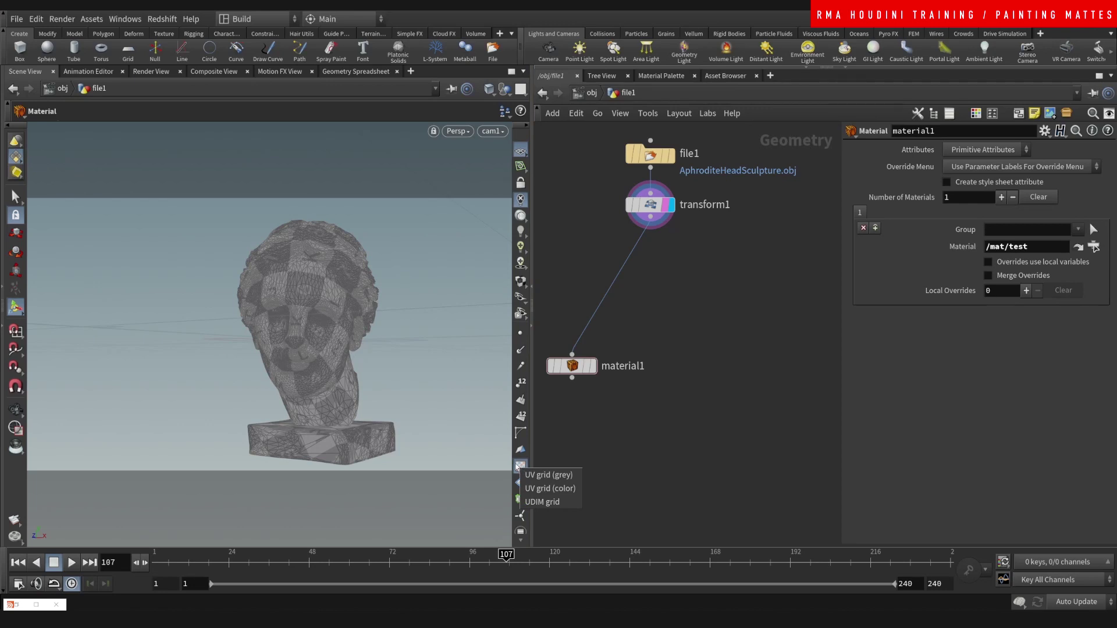
pyautogui.click(520, 466)
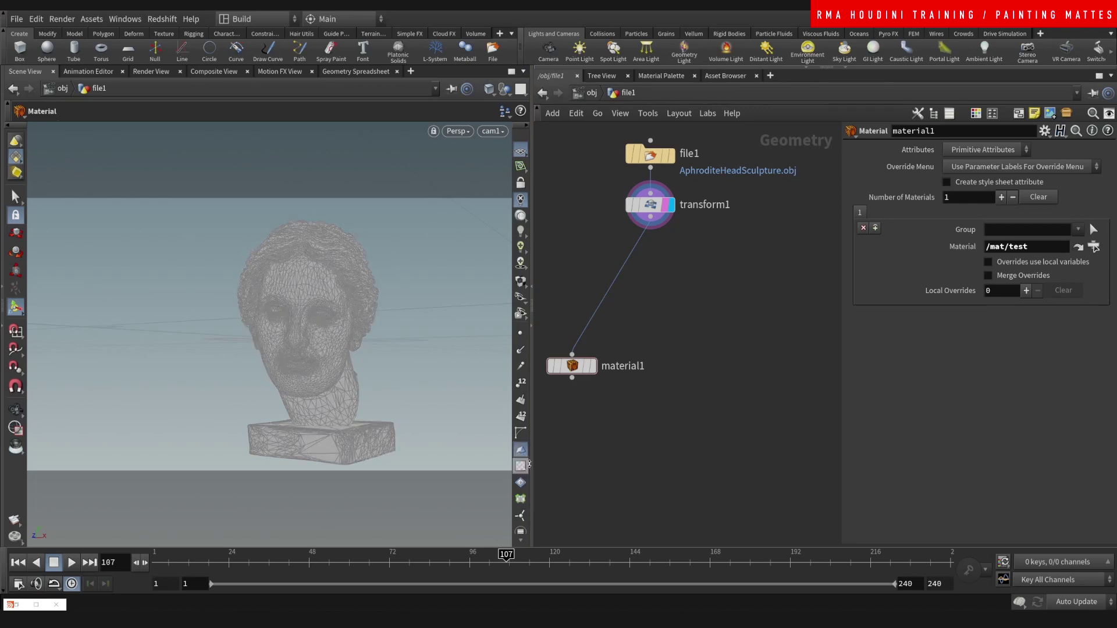
pyautogui.press('Escape')
pyautogui.moveTo(332, 314); pyautogui.dragTo(394, 324)
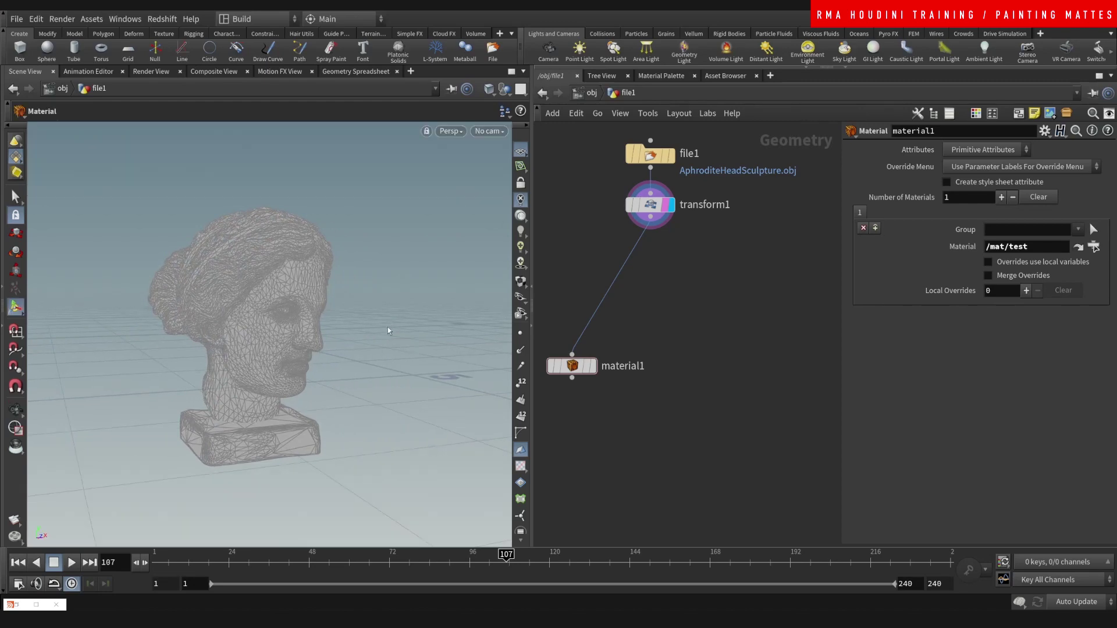
# Open a new Scene View without a camera, frame the head from the front and hide its UV grid texture
pyautogui.scroll(5, 387, 327)
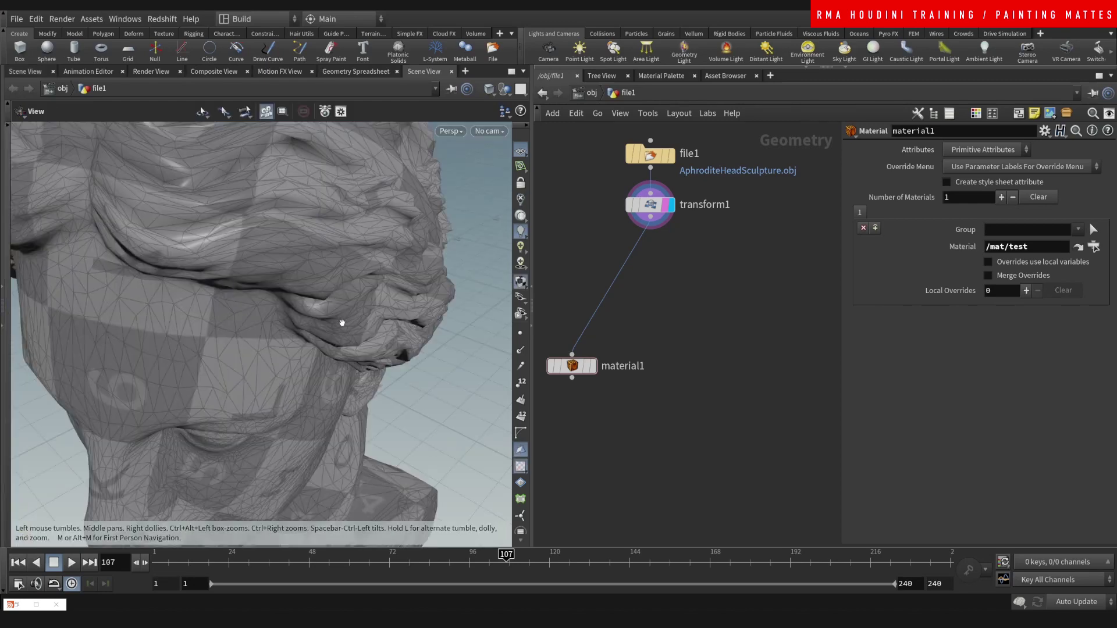
pyautogui.press('f')
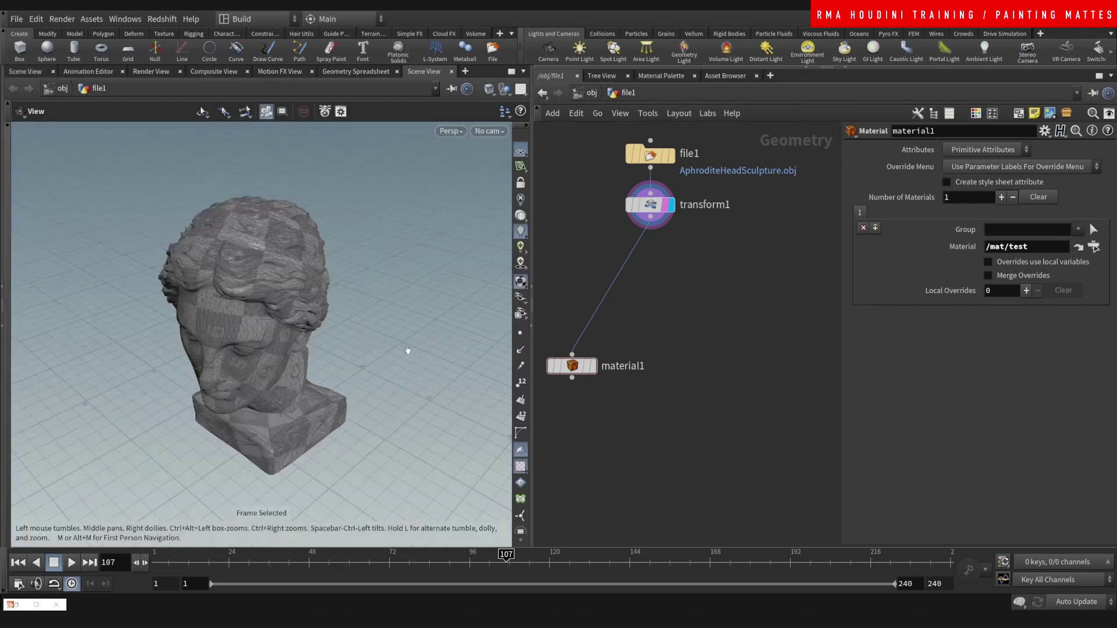
pyautogui.click(520, 451)
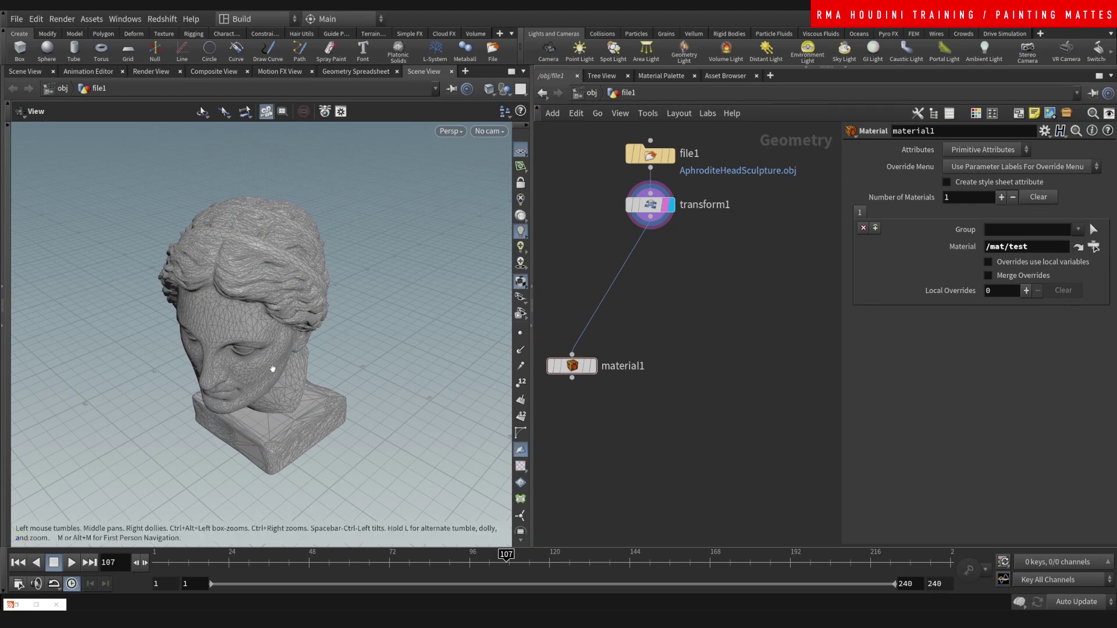
pyautogui.moveTo(271, 369); pyautogui.dragTo(295, 314)
pyautogui.moveTo(748, 261); pyautogui.dragTo(765, 246, button='middle')
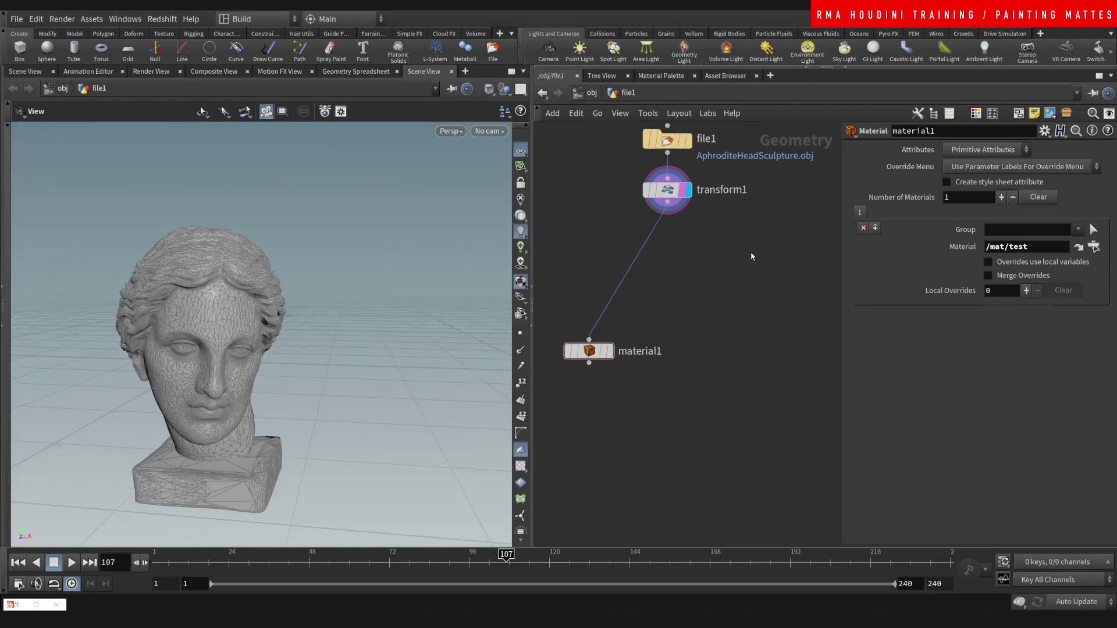
# Add a Color node, wire it to transform1's output and display it in the viewport
pyautogui.press('Tab')
pyautogui.write('color')
pyautogui.press('Return')
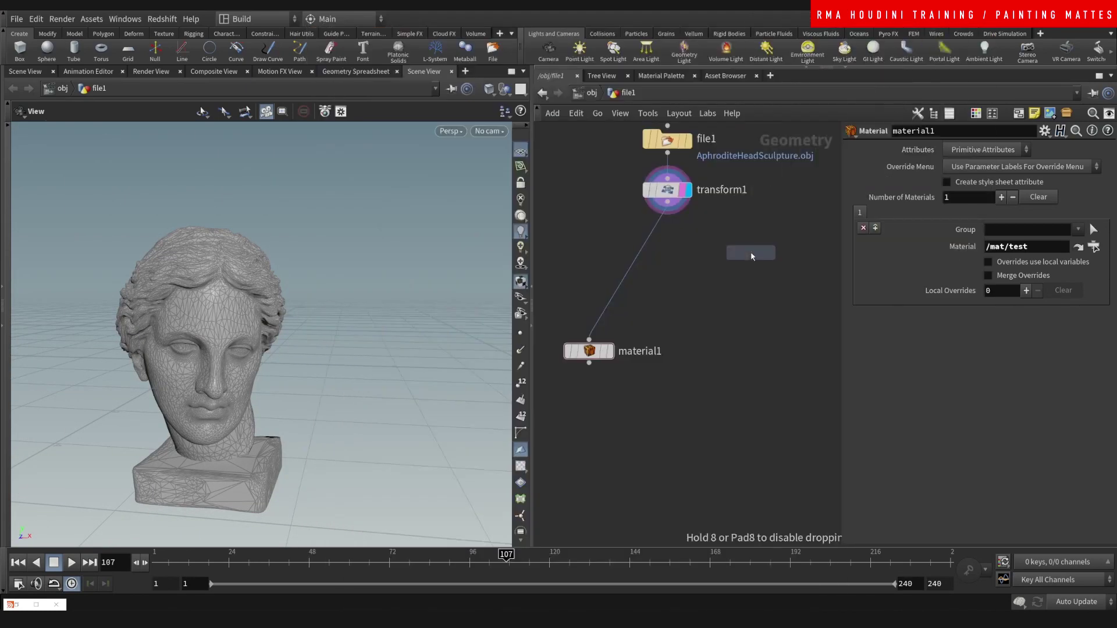
pyautogui.click(752, 255)
pyautogui.click(667, 203)
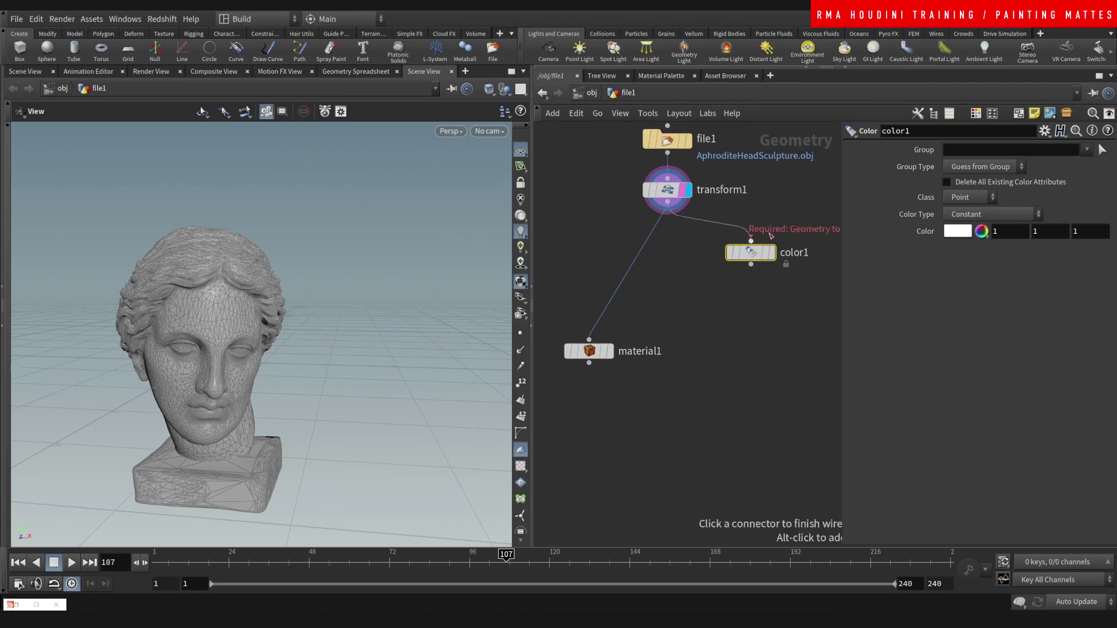
pyautogui.click(750, 240)
pyautogui.click(769, 252)
pyautogui.click(767, 256)
pyautogui.moveTo(805, 220); pyautogui.dragTo(737, 292)
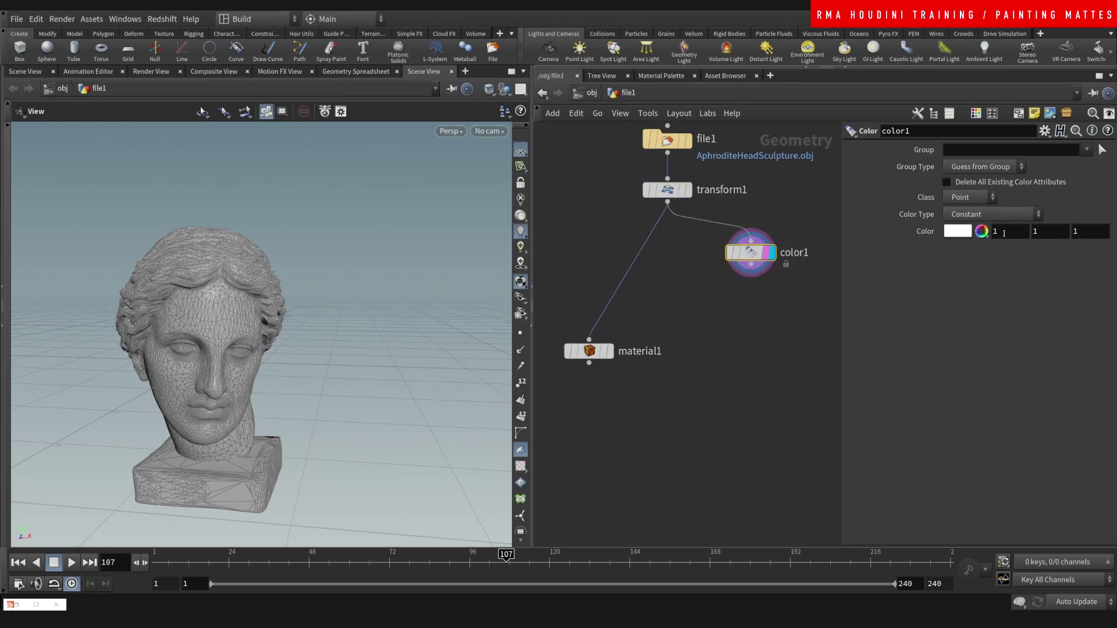
# Set color1's constant color to black with values 0, 0, 0
pyautogui.moveTo(1004, 234); pyautogui.dragTo(879, 235)
pyautogui.write('0')
pyautogui.press('Tab')
pyautogui.write('0')
pyautogui.press('Tab')
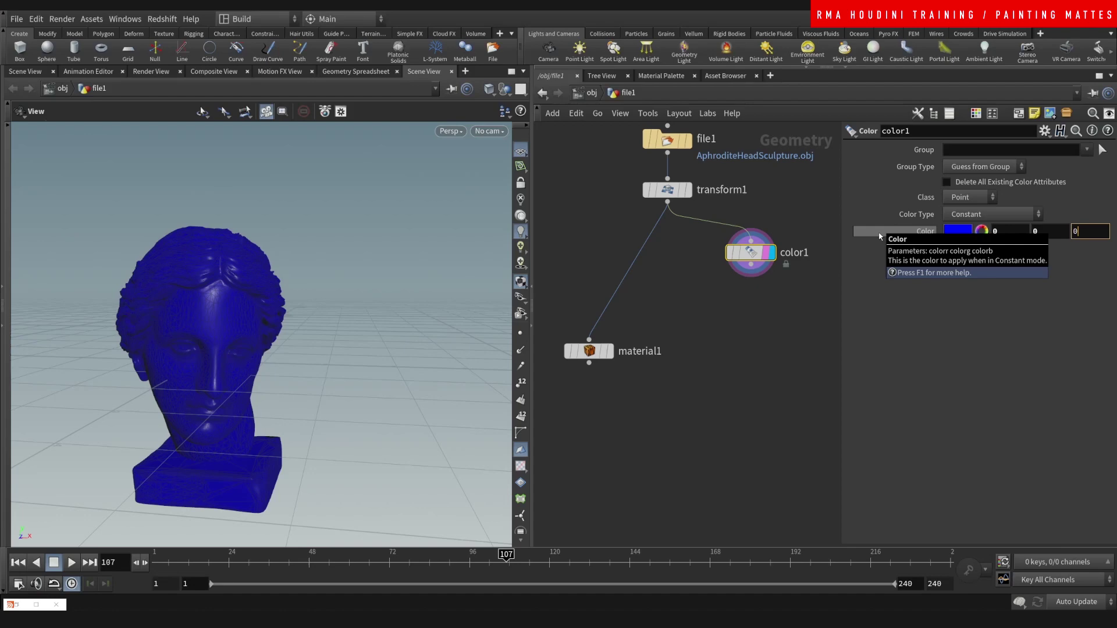
pyautogui.write('0')
pyautogui.press('Return')
# Add an Attribute Paint node wired below color1, display it and activate its paint tool in the viewport
pyautogui.press('Tab')
pyautogui.write('paint')
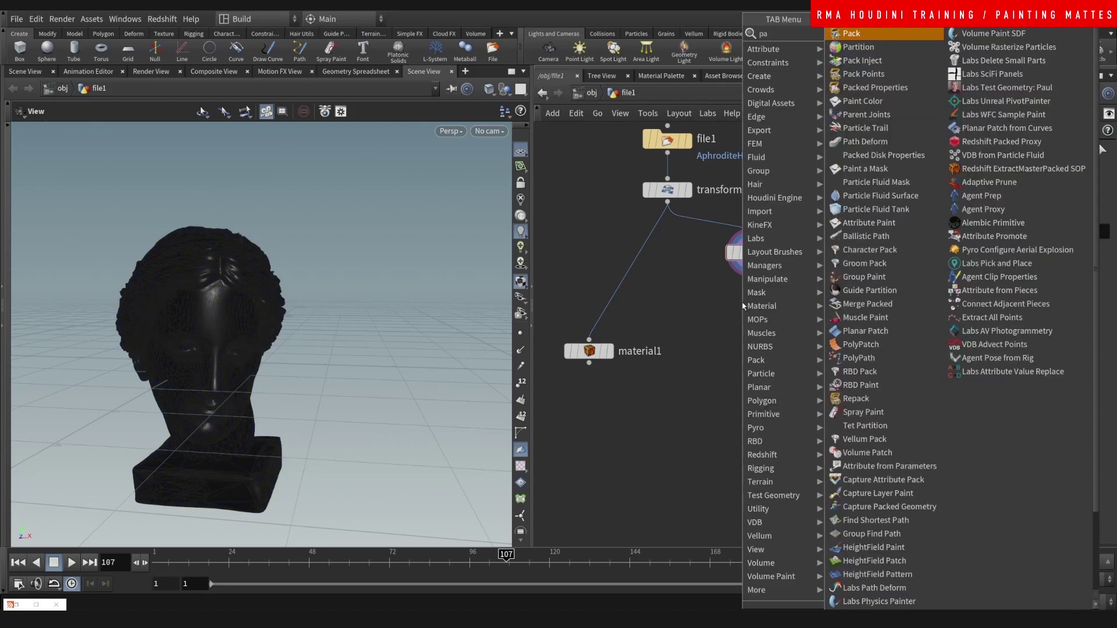
pyautogui.press('Return')
pyautogui.click(743, 305)
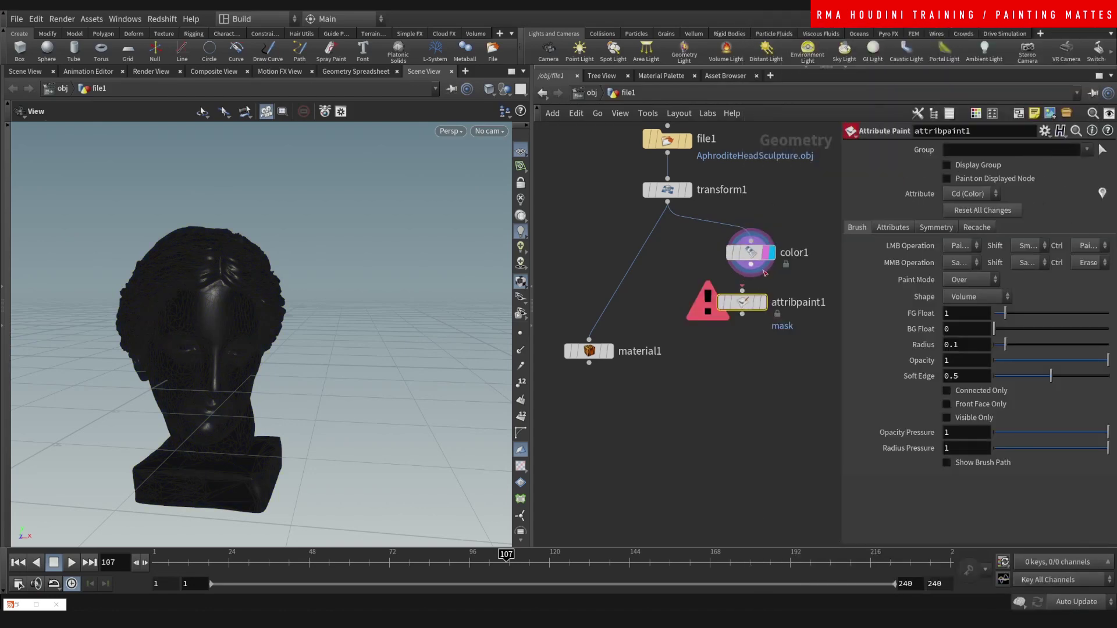
pyautogui.click(762, 302)
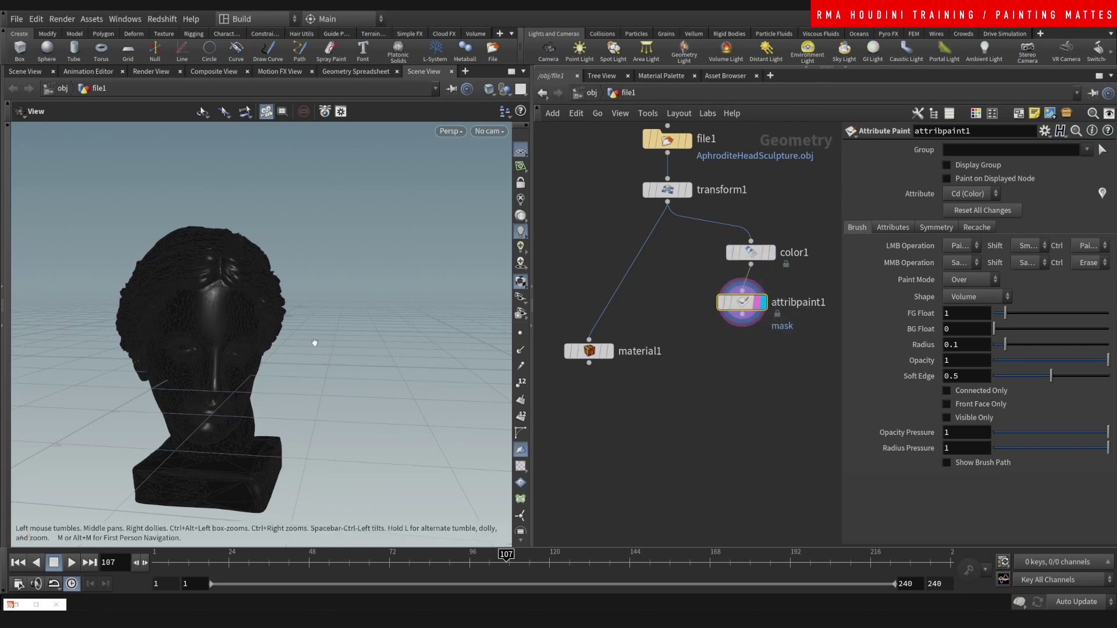
pyautogui.press('Return')
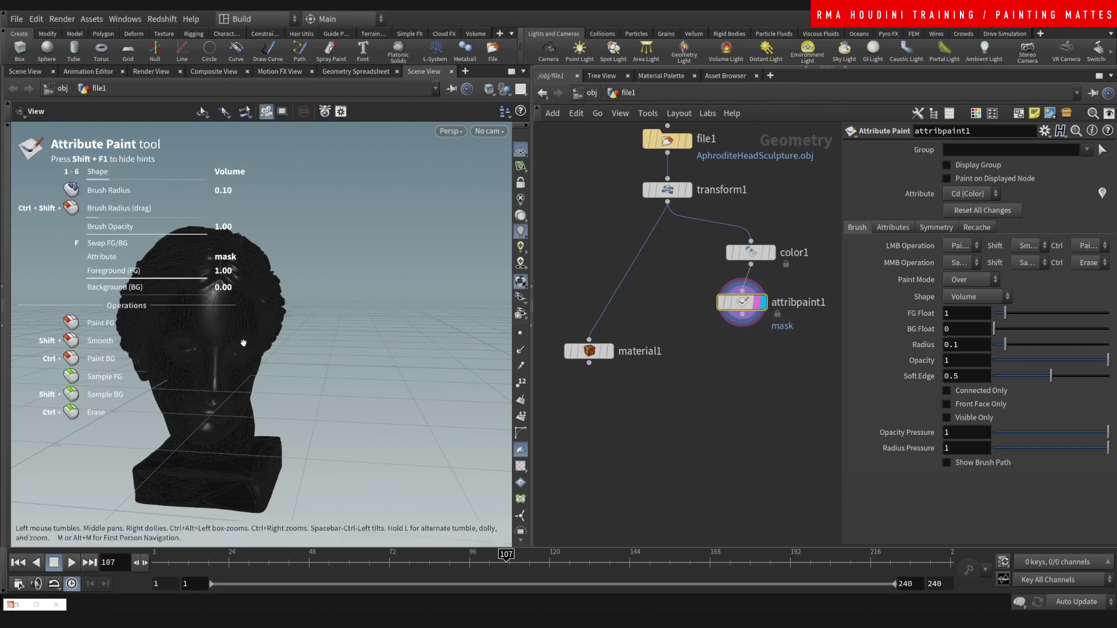
# Paint the Cd attribute white on part of the forehead, both eyes and the lips with a 0.1 brush radius
pyautogui.keyDown('alt'); pyautogui.moveTo(241, 342); pyautogui.dragTo(224, 334); pyautogui.keyUp('alt')
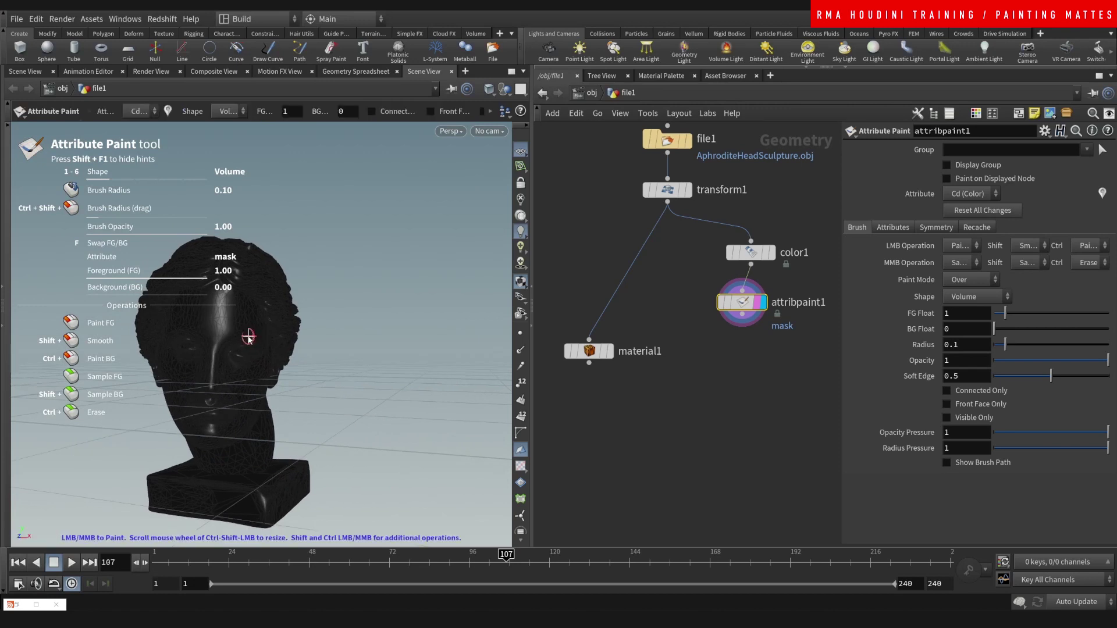
pyautogui.scroll(3, 221, 361)
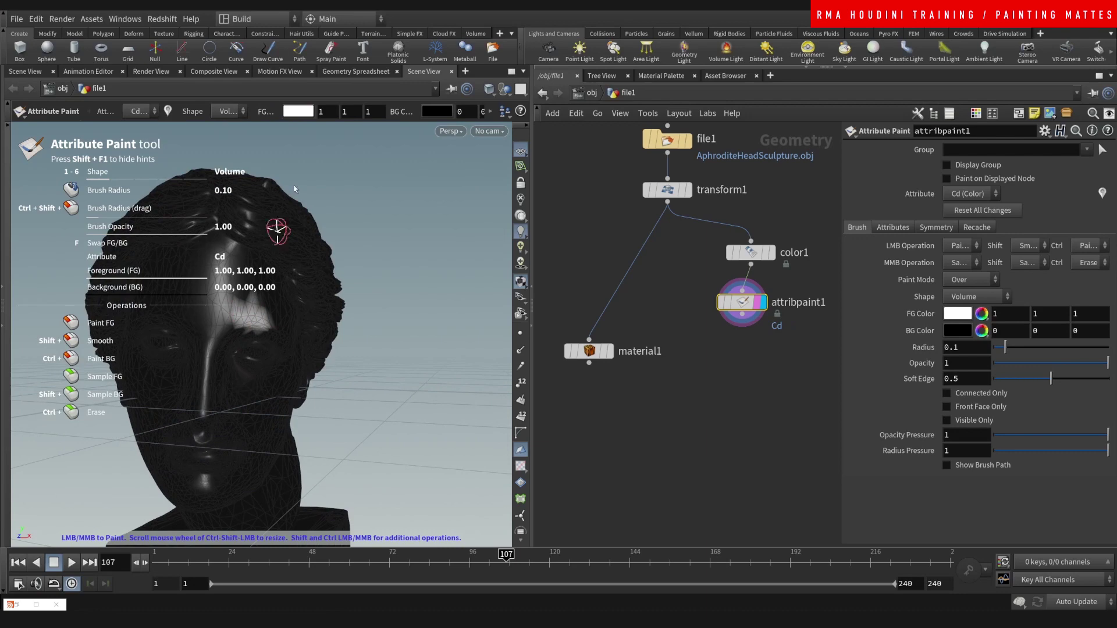
pyautogui.keyDown('alt'); pyautogui.moveTo(254, 332); pyautogui.dragTo(246, 297); pyautogui.keyUp('alt')
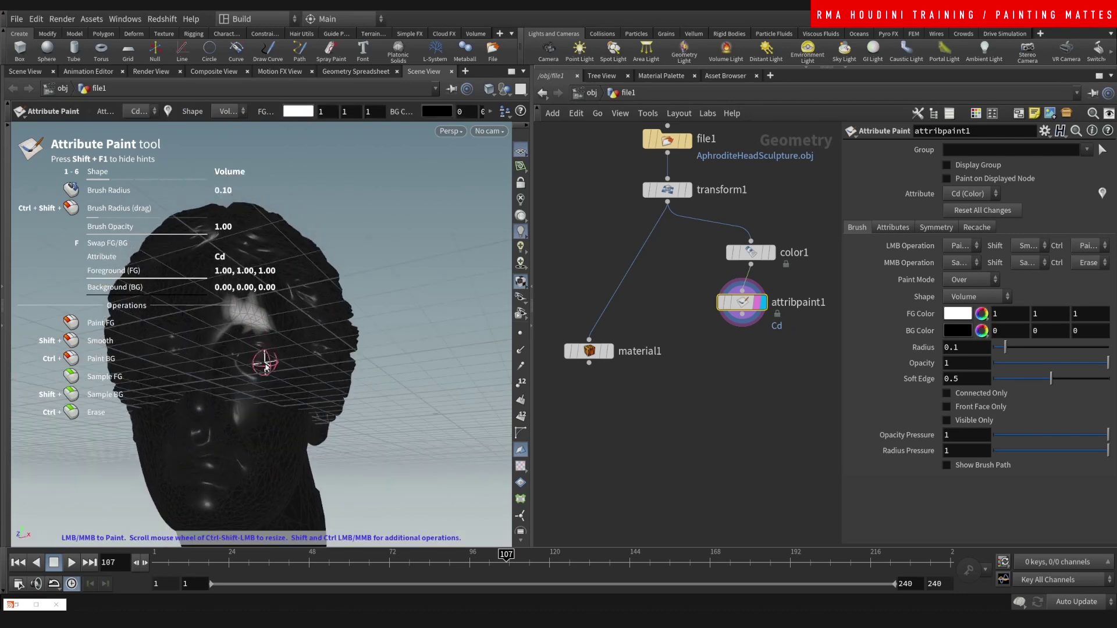
pyautogui.moveTo(265, 356)
pyautogui.mouseDown()
pyautogui.moveTo(278, 356)
pyautogui.moveTo(244, 358)
pyautogui.moveTo(284, 346)
pyautogui.moveTo(246, 347)
pyautogui.moveTo(259, 343)
pyautogui.mouseUp()
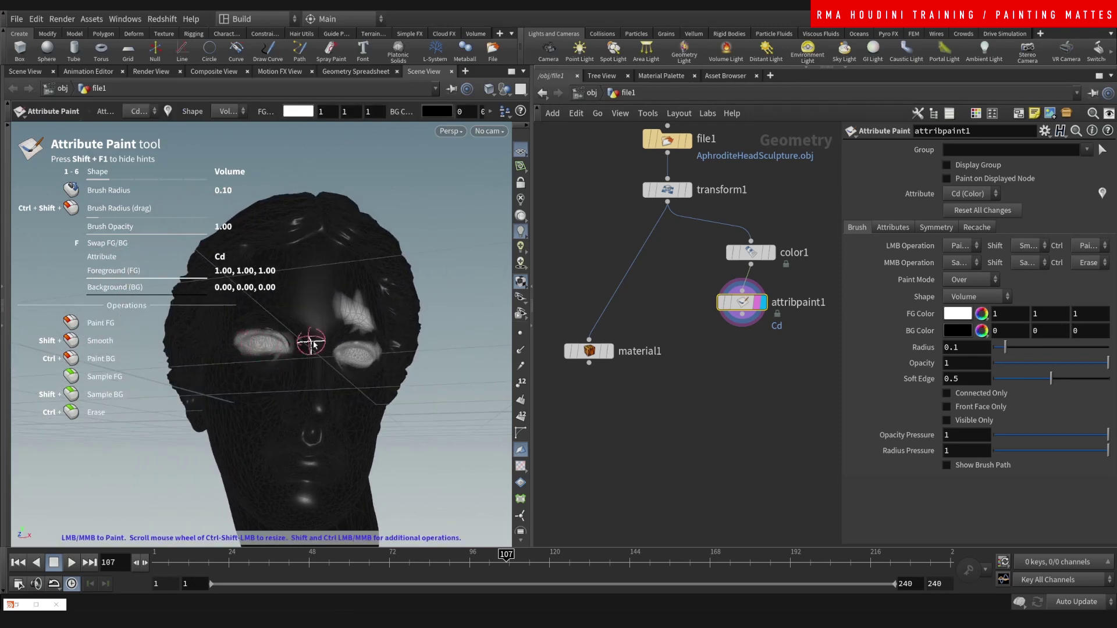
pyautogui.keyDown('alt'); pyautogui.moveTo(316, 398); pyautogui.dragTo(311, 380, button='middle'); pyautogui.keyUp('alt')
pyautogui.moveTo(317, 455)
pyautogui.mouseDown()
pyautogui.moveTo(317, 435)
pyautogui.moveTo(281, 434)
pyautogui.moveTo(300, 424)
pyautogui.moveTo(330, 446)
pyautogui.moveTo(269, 441)
pyautogui.mouseUp()
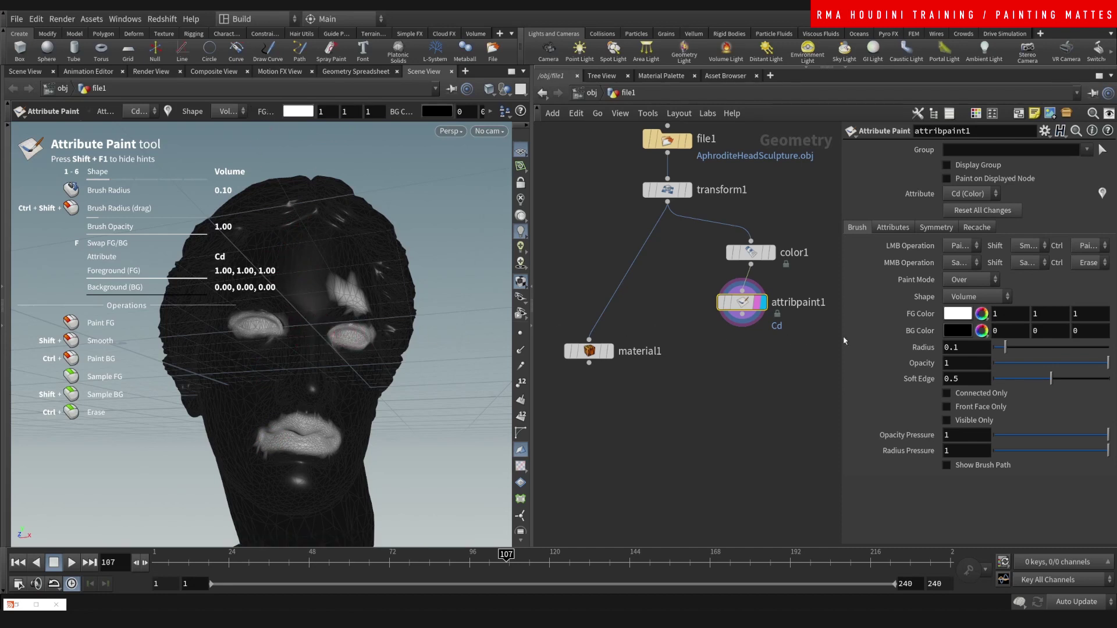
# Set the brush radius to .05 and paint a white tear streak down the cheek from each eye
pyautogui.moveTo(920, 348); pyautogui.dragTo(922, 349, button='middle')
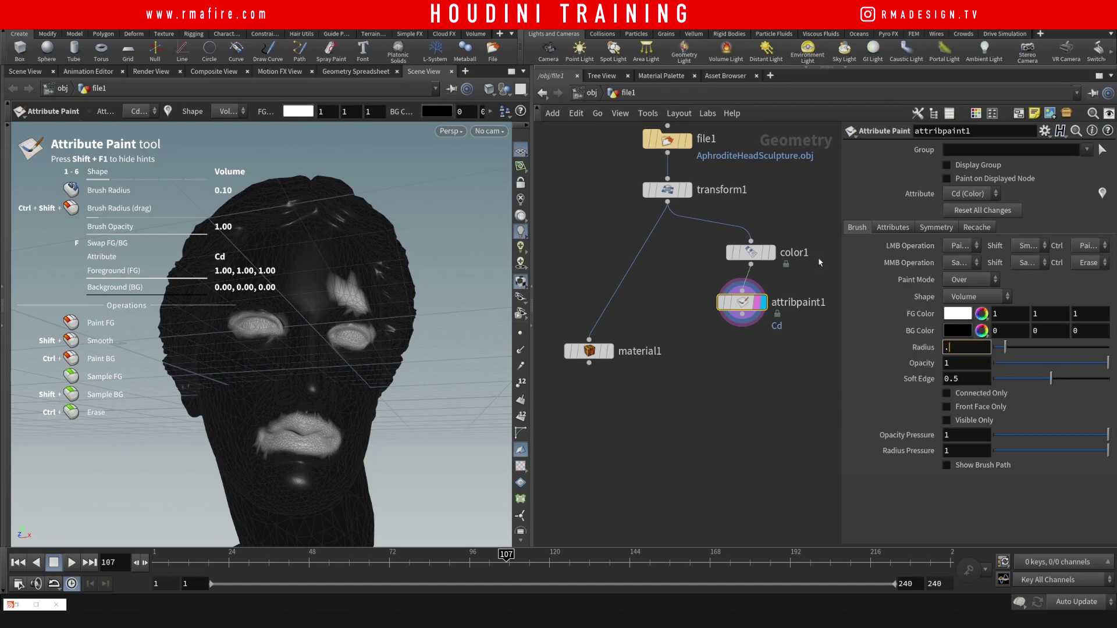
pyautogui.press('Return')
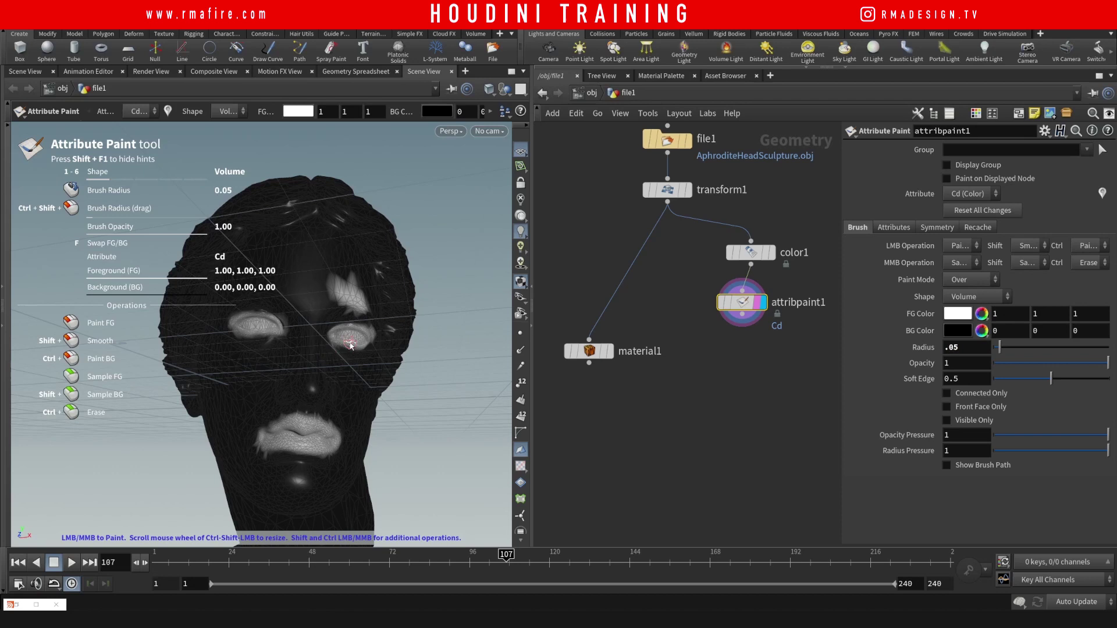
pyautogui.moveTo(353, 340); pyautogui.dragTo(357, 431)
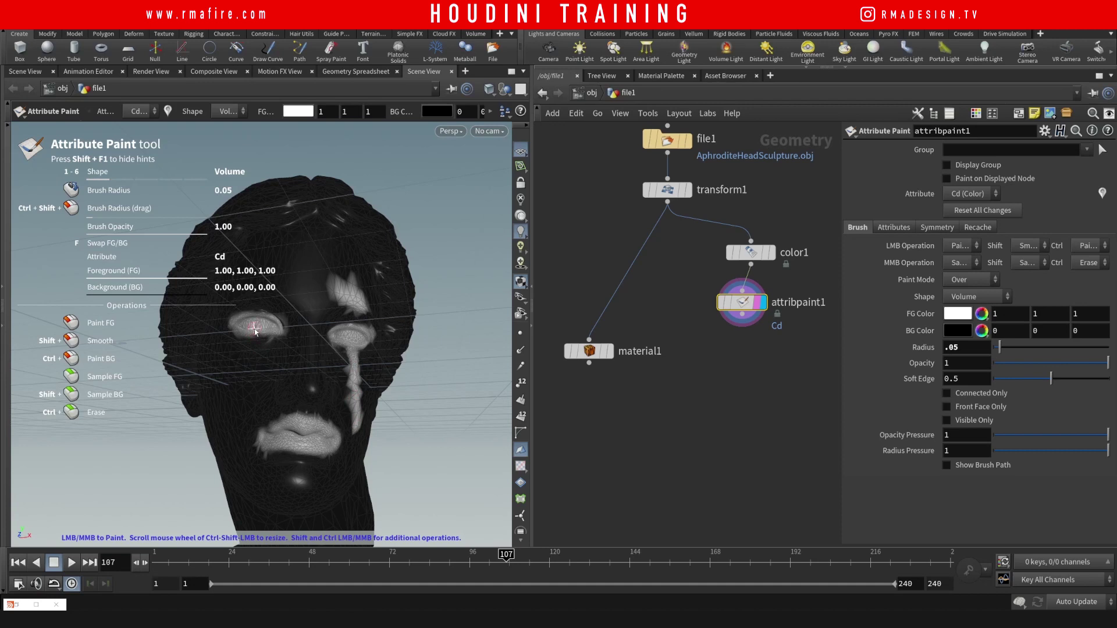
pyautogui.moveTo(254, 331); pyautogui.dragTo(239, 434)
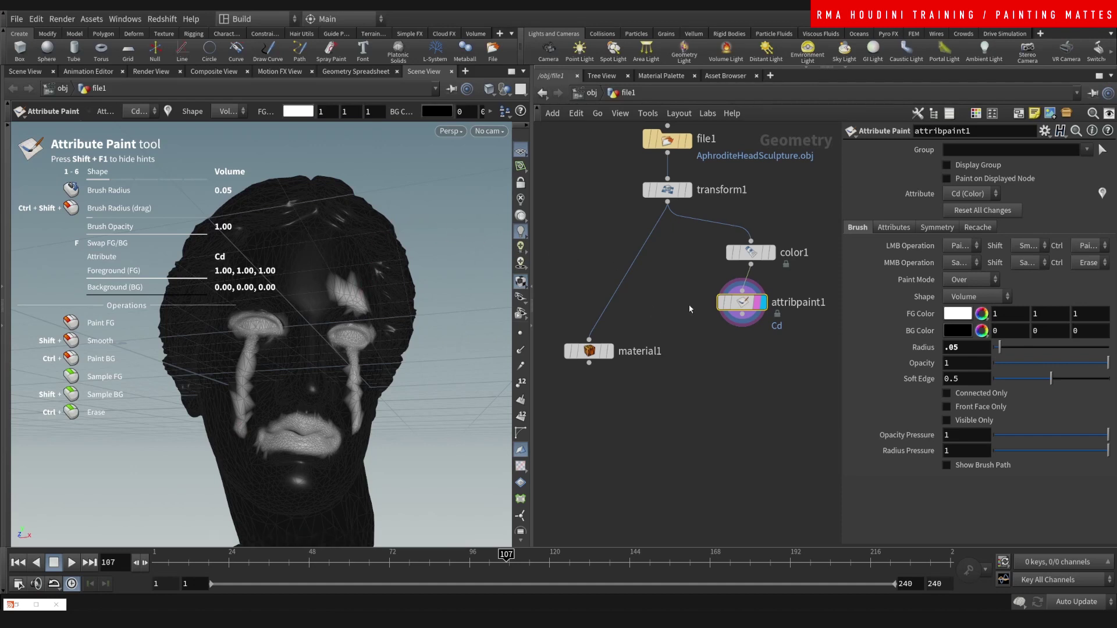
# Align attribpaint1 below color1, then rewire material1's input to attribpaint1's output and display material1
pyautogui.moveTo(742, 309); pyautogui.dragTo(751, 301)
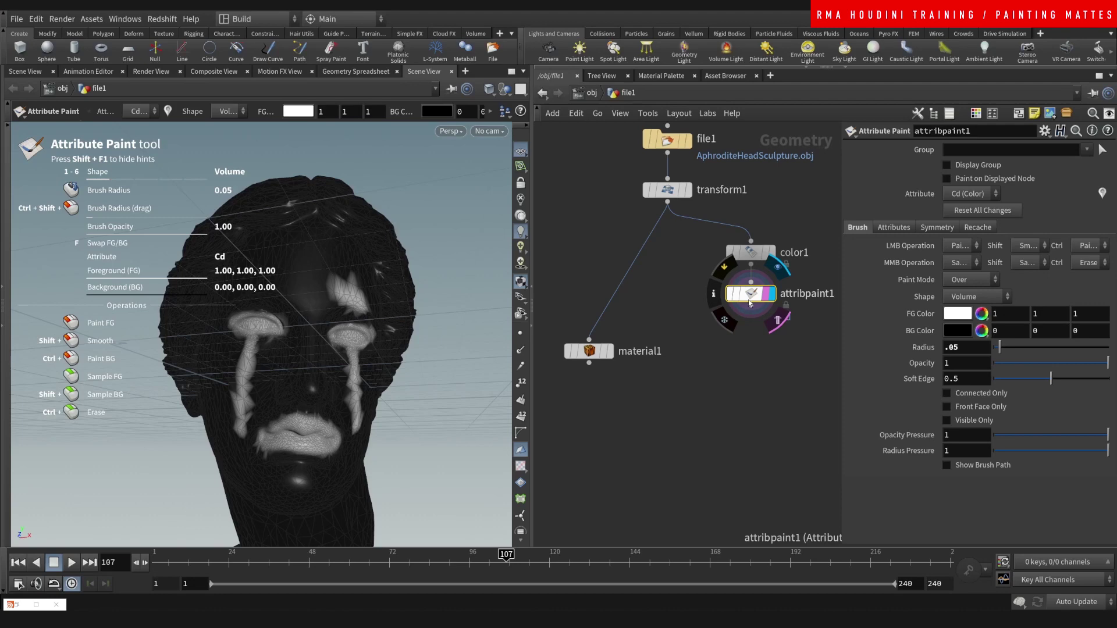
pyautogui.middleClick(750, 302)
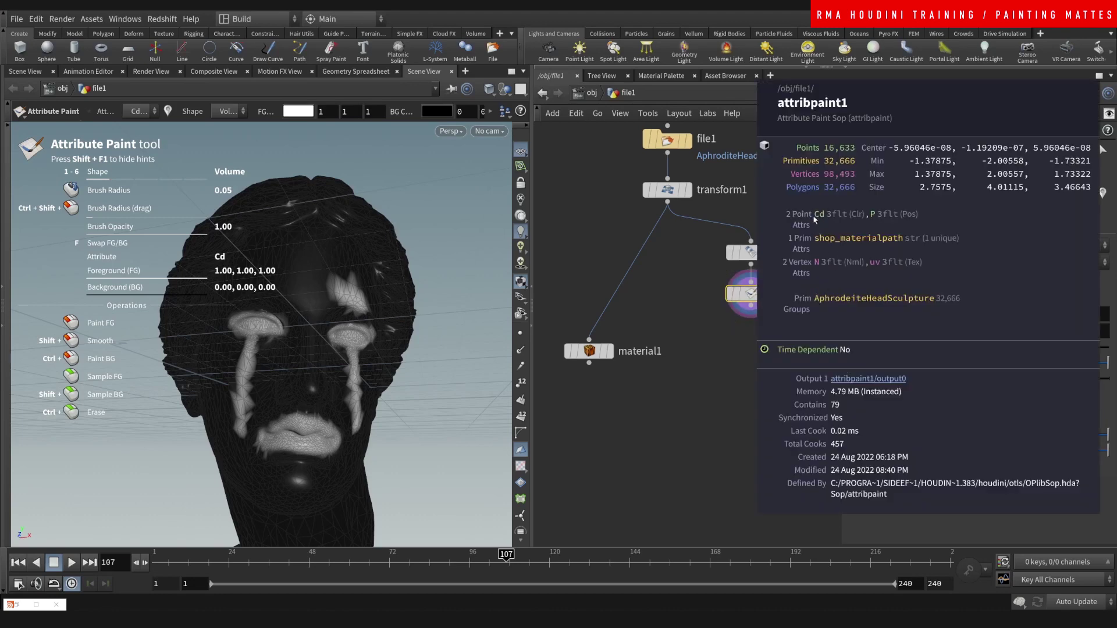
pyautogui.middleClick(671, 198)
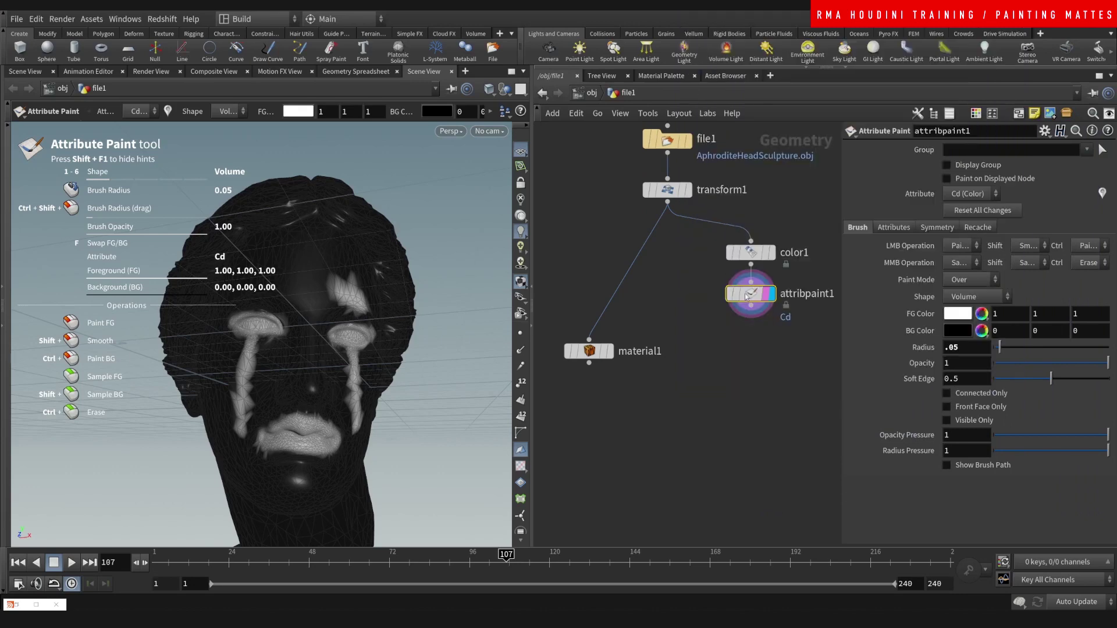
pyautogui.click(752, 306)
pyautogui.click(589, 340)
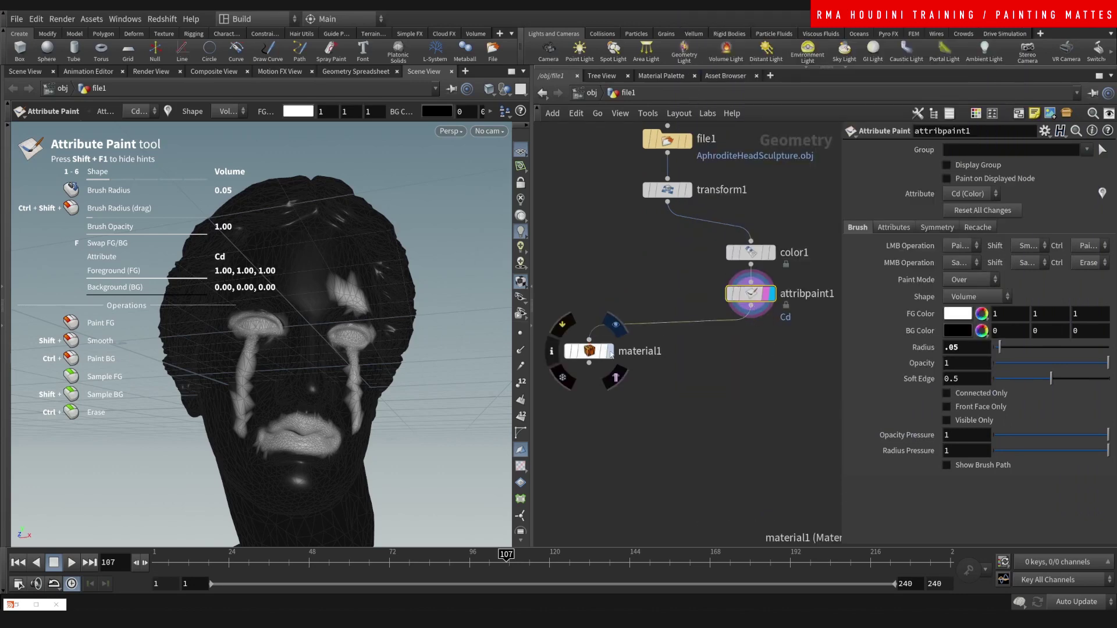
pyautogui.click(588, 351)
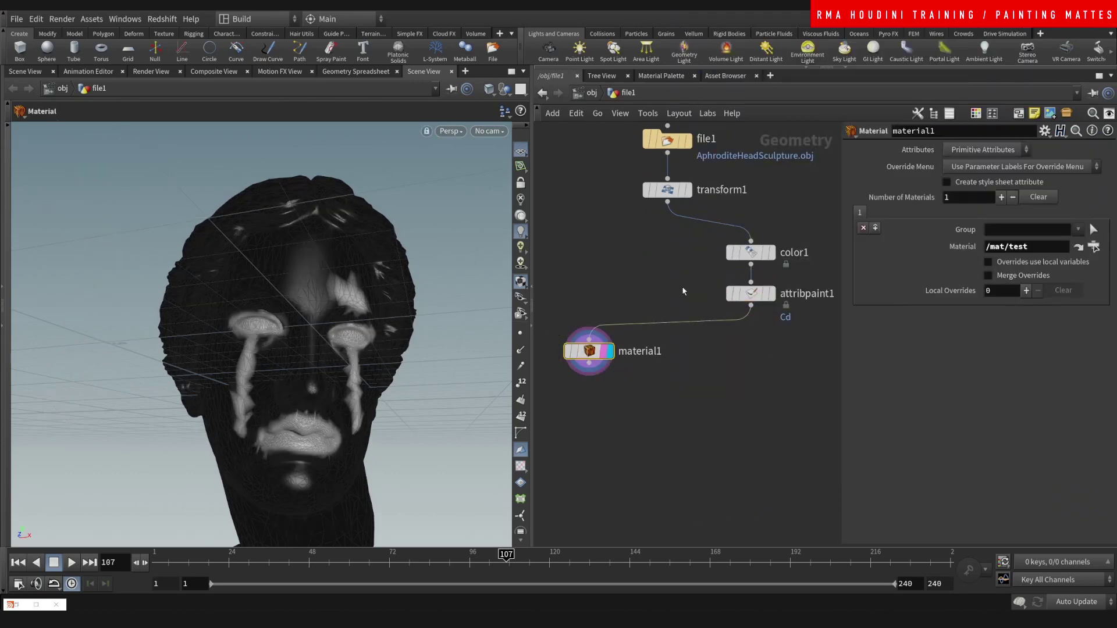
# Open the test material and add an RS Point Attribute node reading Cd, with outColor wired to the Redshift Material's Surface input
pyautogui.click(1077, 247)
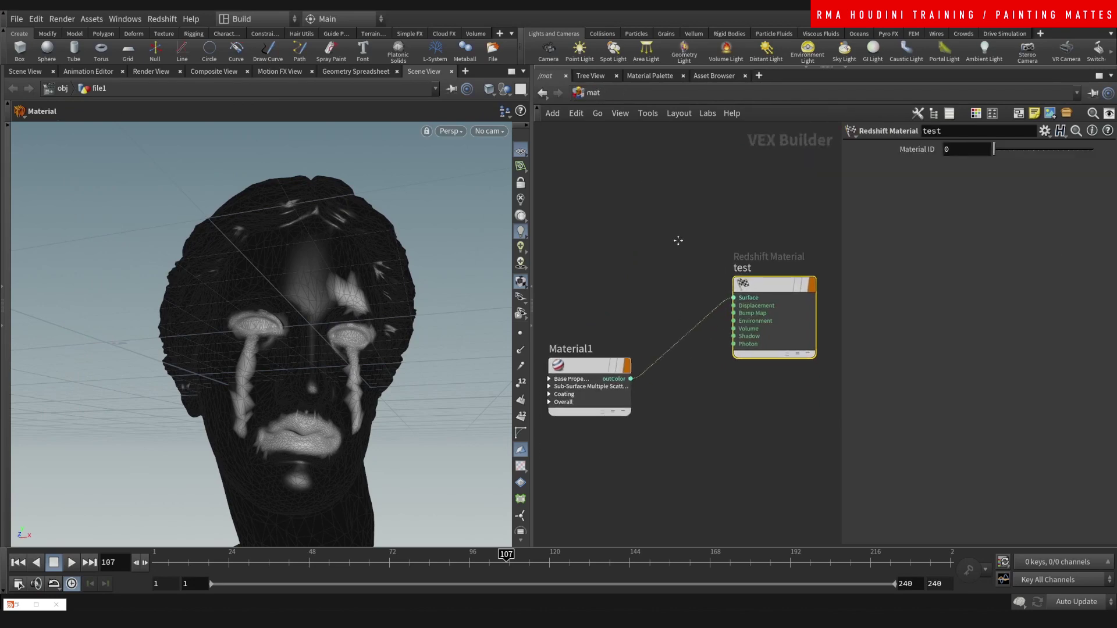
pyautogui.press('Tab')
pyautogui.write('rs poi')
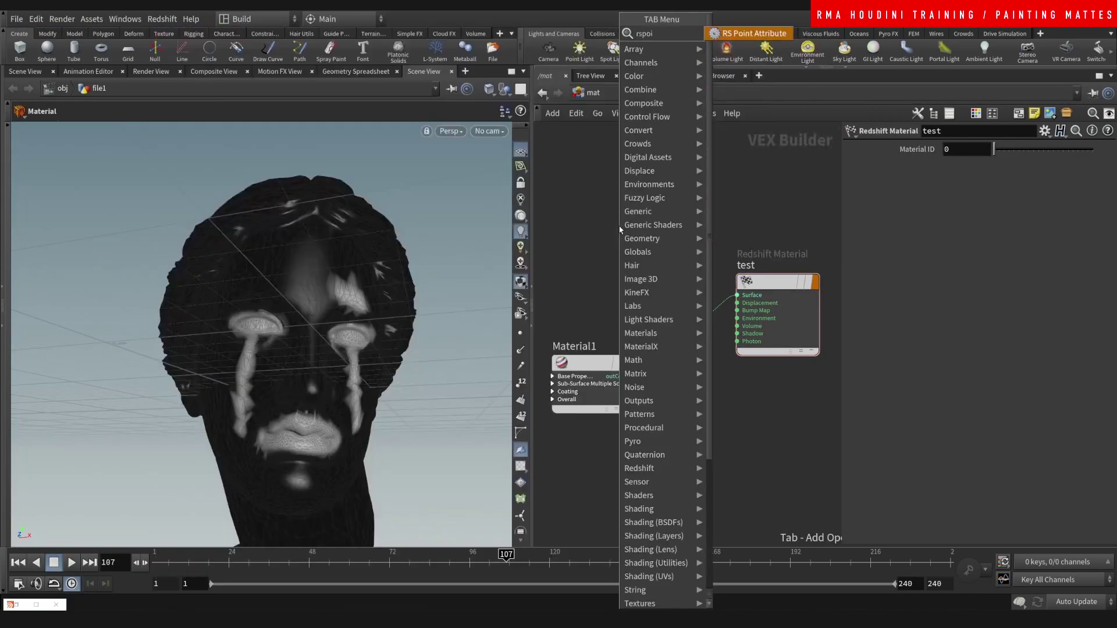
pyautogui.press('Return')
pyautogui.click(620, 230)
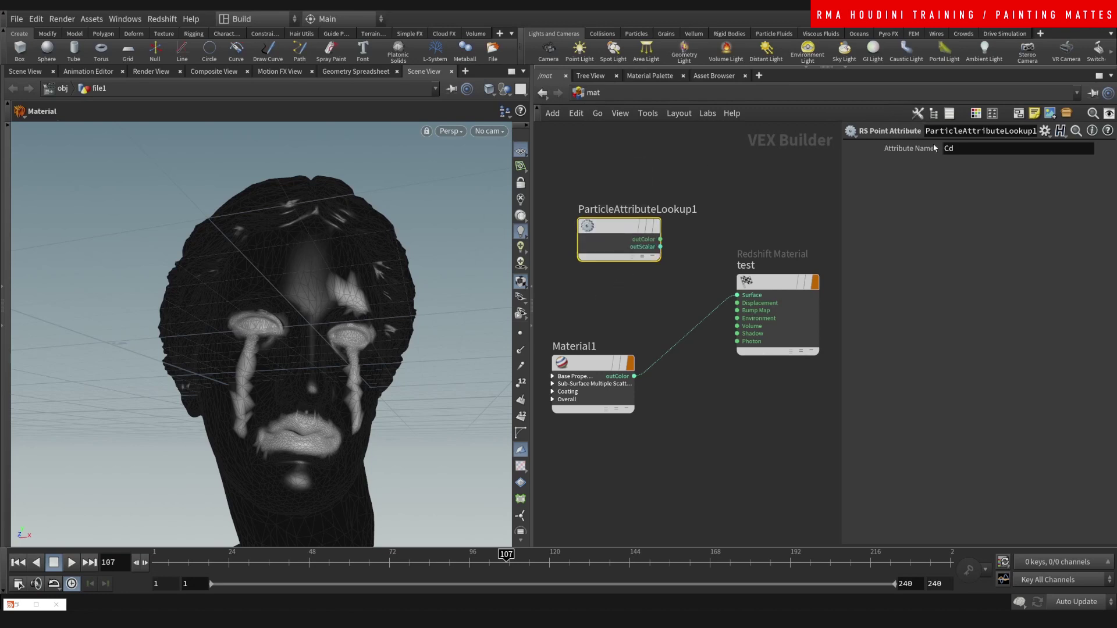
pyautogui.click(737, 295)
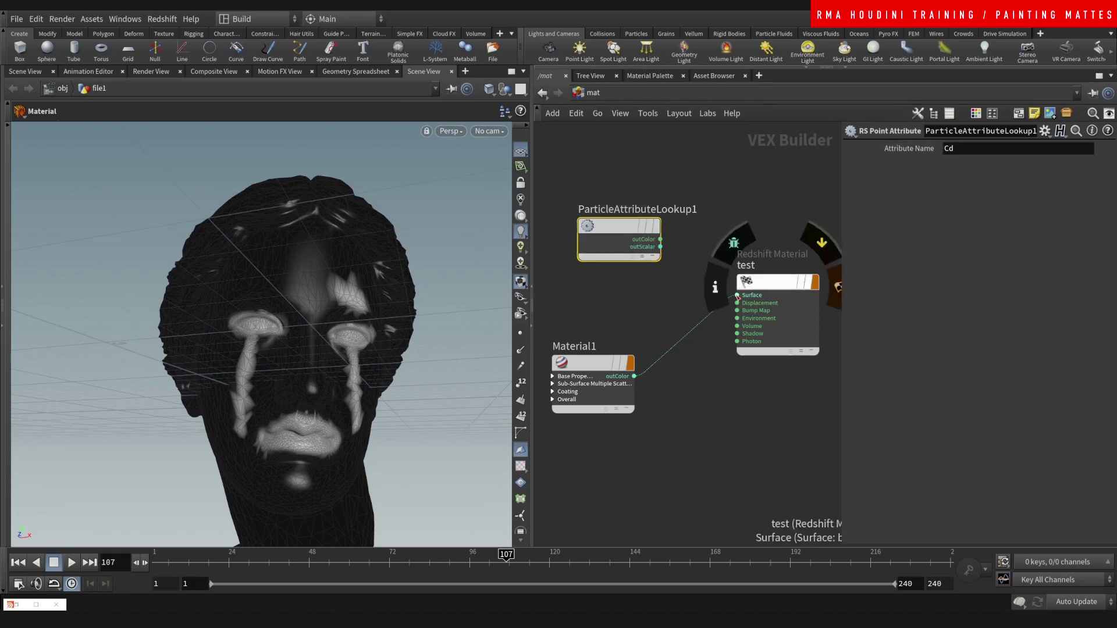
pyautogui.click(660, 240)
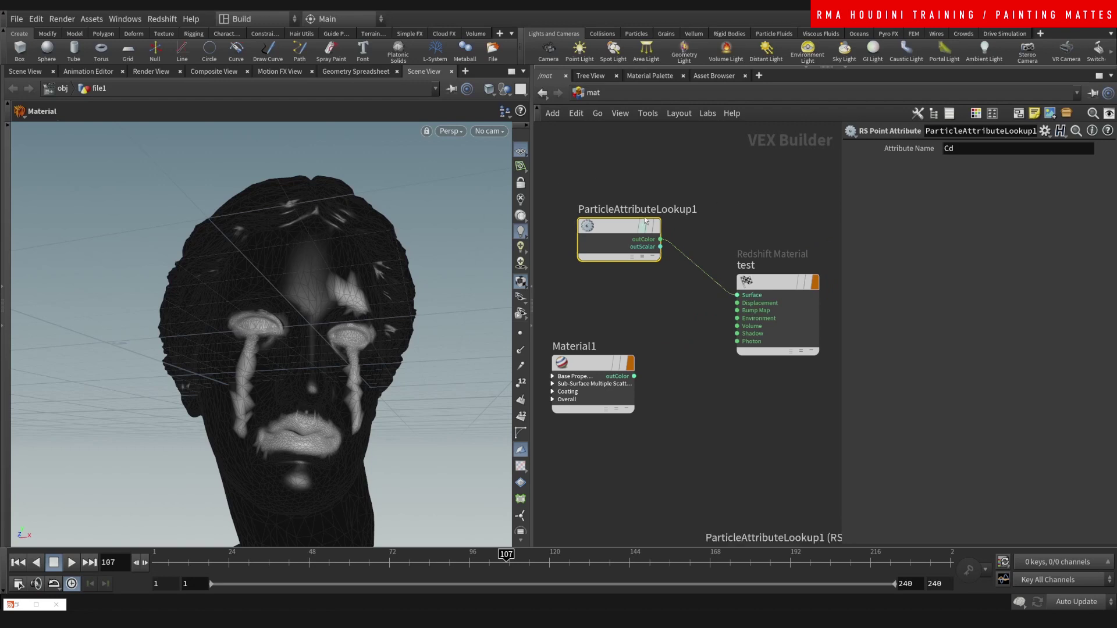
# Look through cam1 in the viewport and start the interactive render in the restored Redshift Render View
pyautogui.click(489, 132)
pyautogui.click(500, 198)
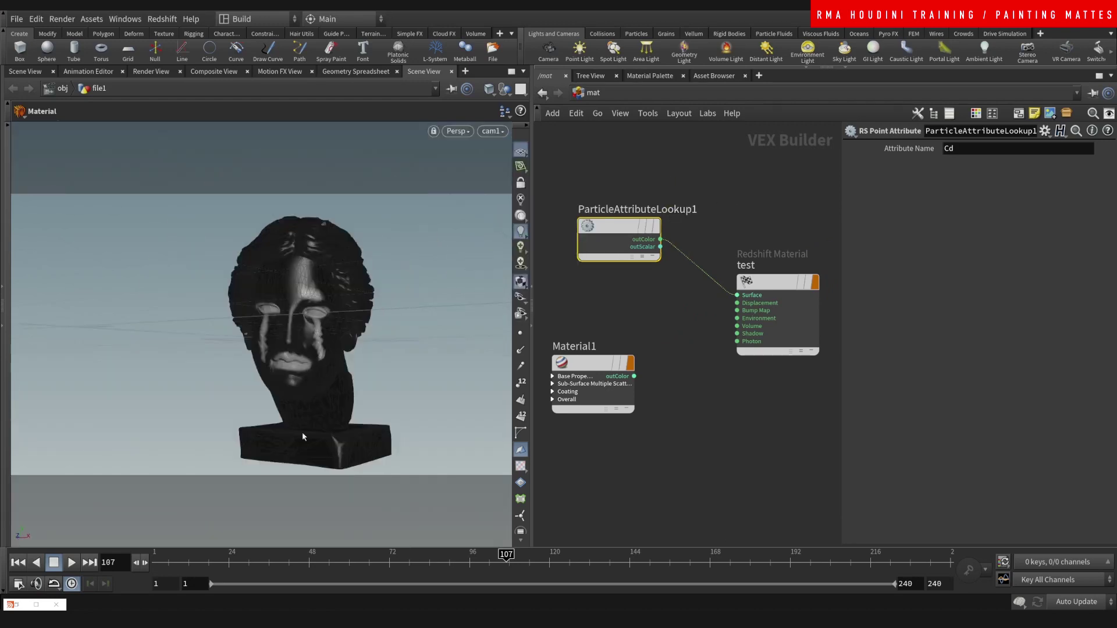
pyautogui.click(36, 604)
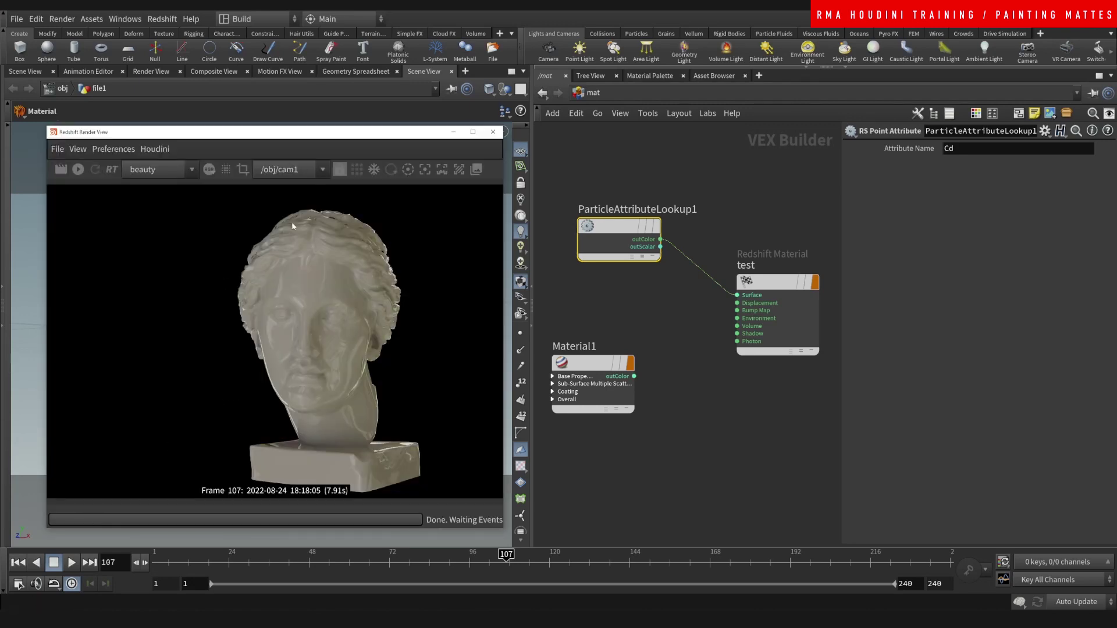
pyautogui.moveTo(776, 301); pyautogui.dragTo(780, 288)
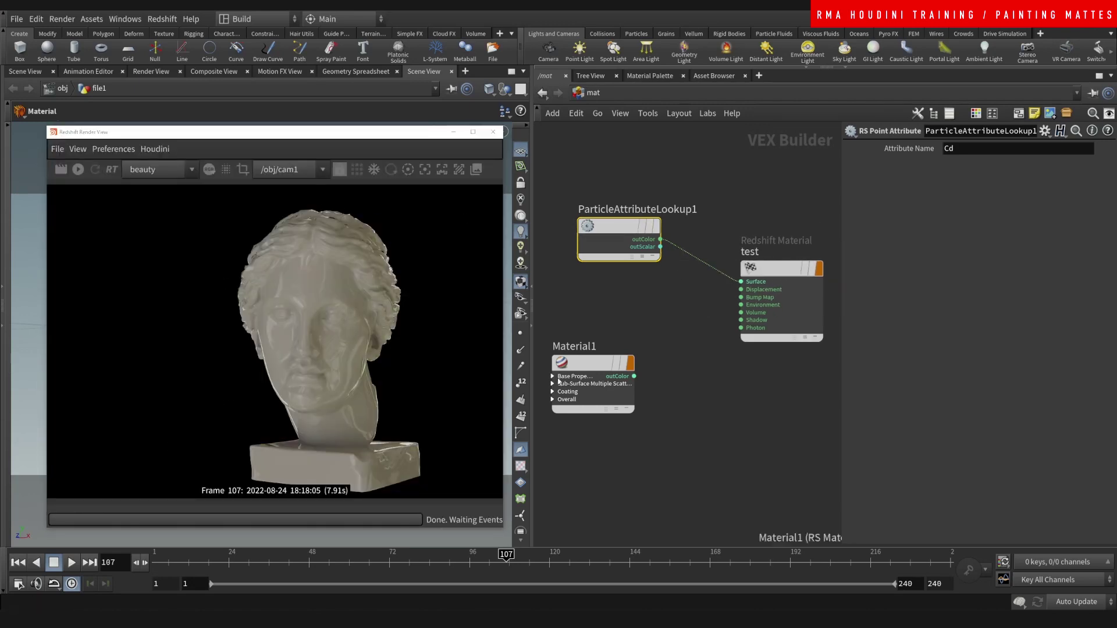
pyautogui.moveTo(582, 365); pyautogui.dragTo(603, 327)
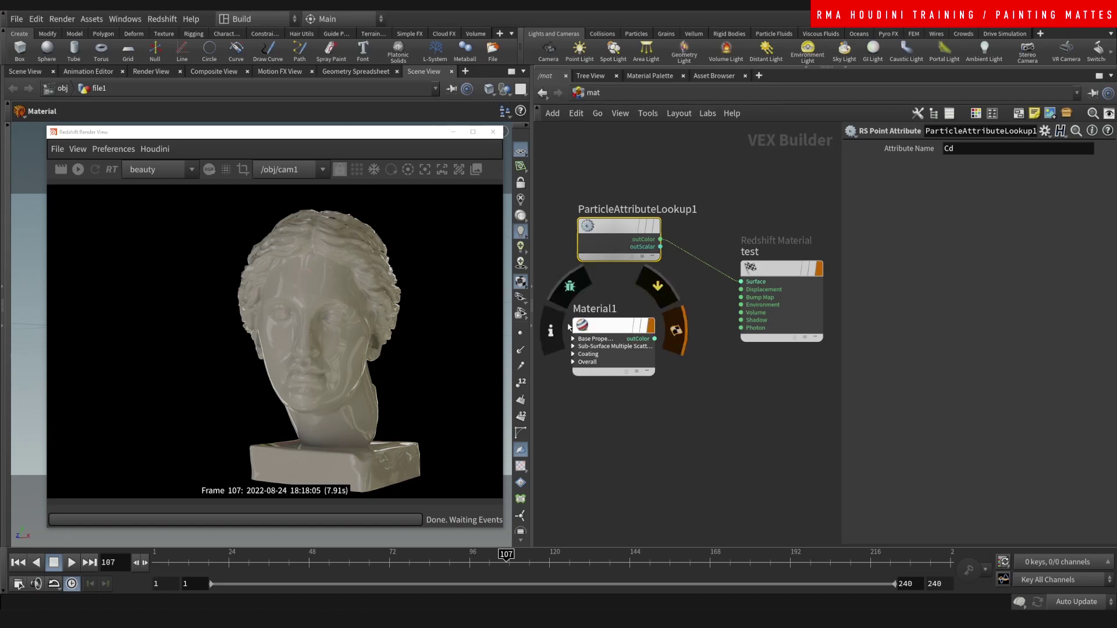
pyautogui.click(82, 173)
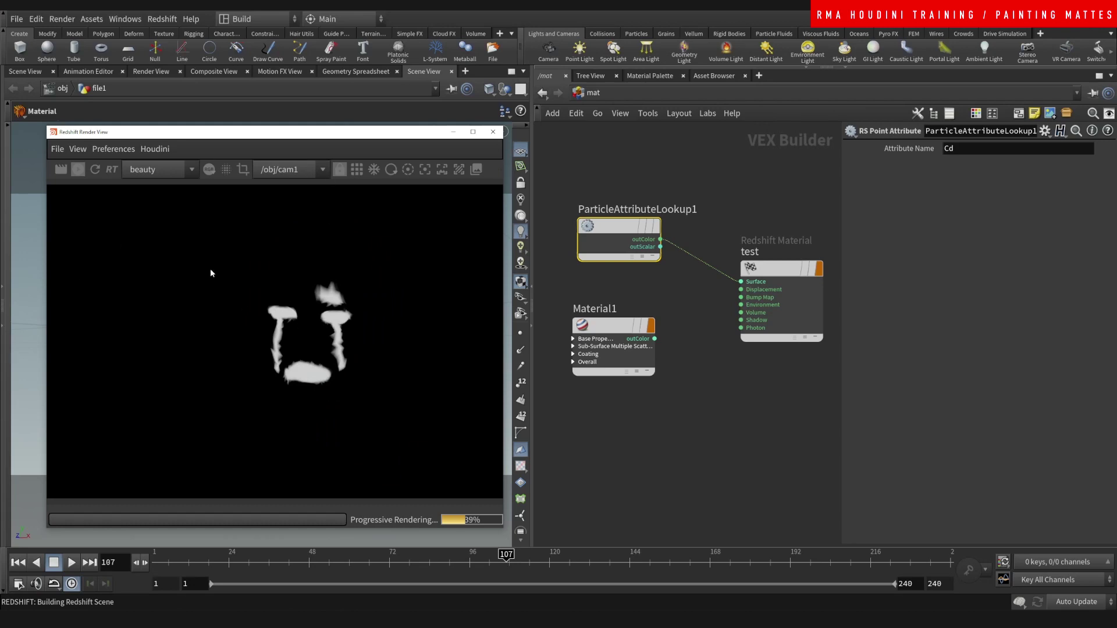
# Move the Redshift Render View aside to compare the rendered matte with the painted head, and return it over the viewport
pyautogui.moveTo(285, 135); pyautogui.dragTo(570, 117)
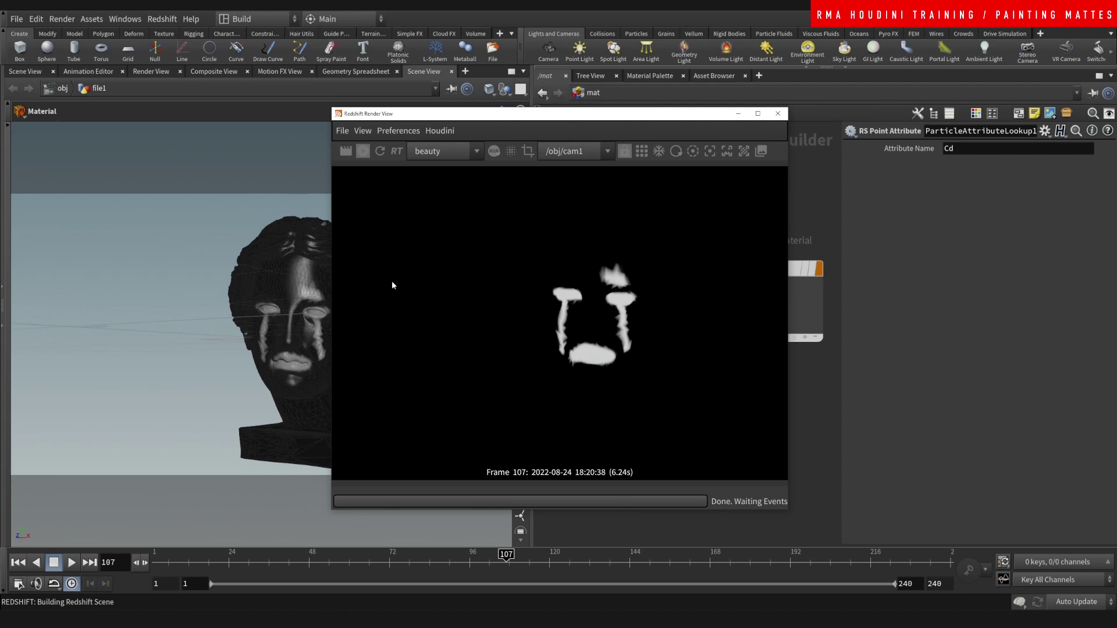
pyautogui.moveTo(595, 121); pyautogui.dragTo(306, 134)
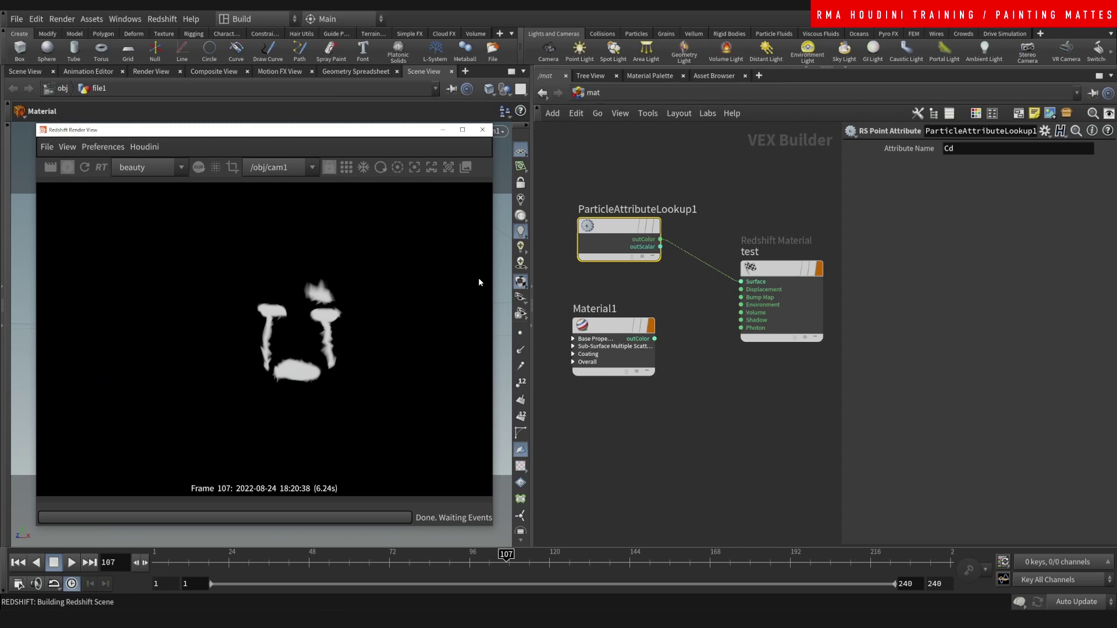
pyautogui.scroll(-3, 685, 337)
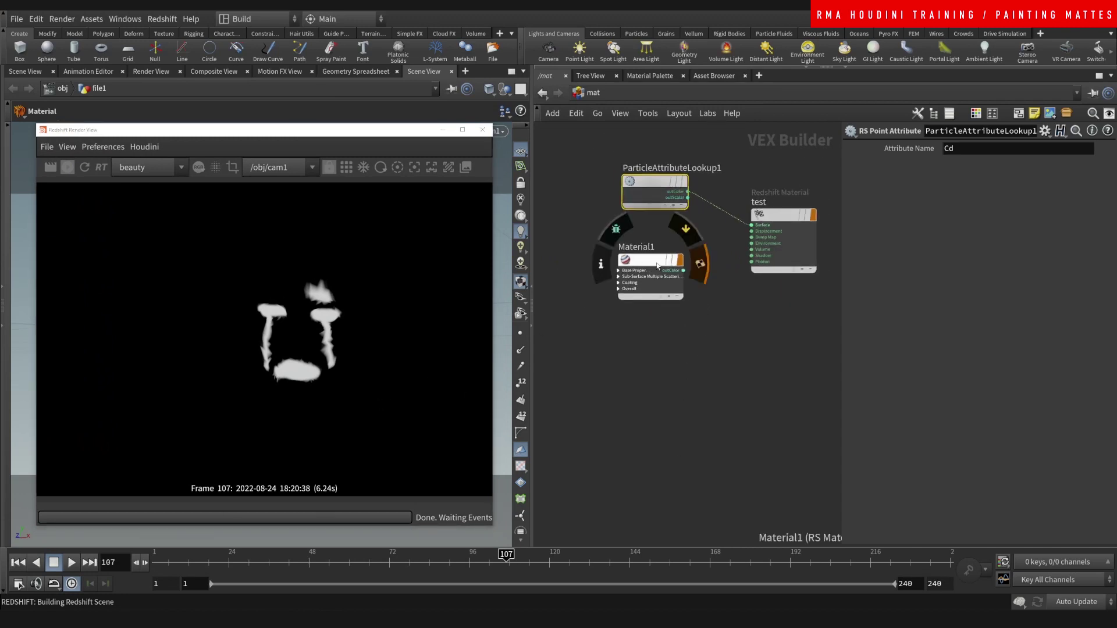
# Spread the existing nodes apart and add an RS Material Blender between Material1 and the test node
pyautogui.moveTo(654, 266); pyautogui.dragTo(634, 246)
pyautogui.moveTo(663, 191); pyautogui.dragTo(616, 398)
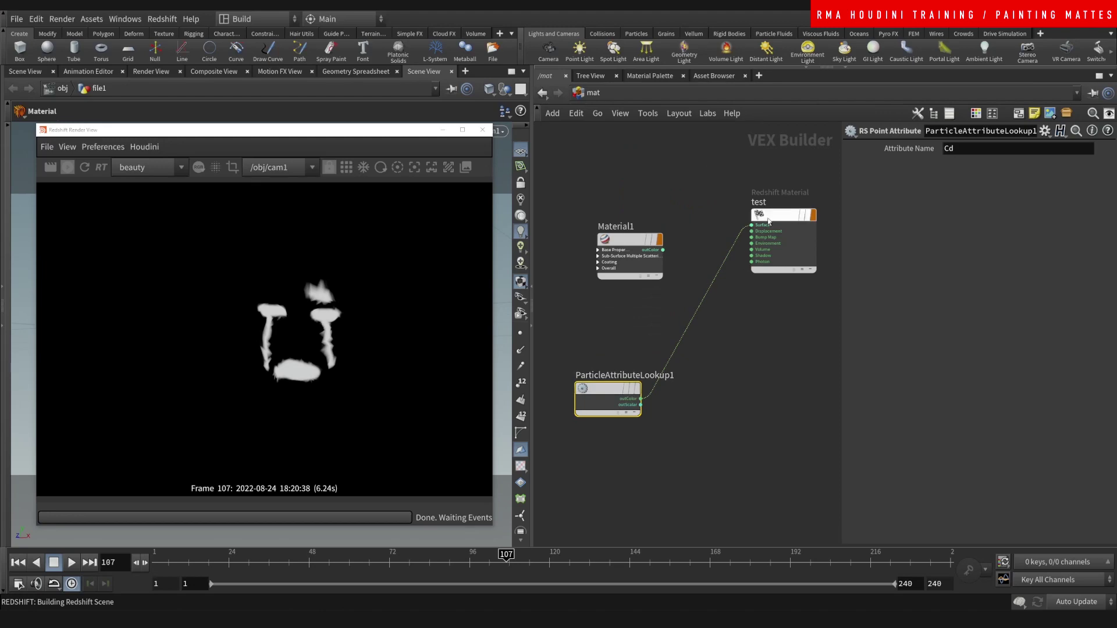
pyautogui.moveTo(780, 214); pyautogui.dragTo(809, 221)
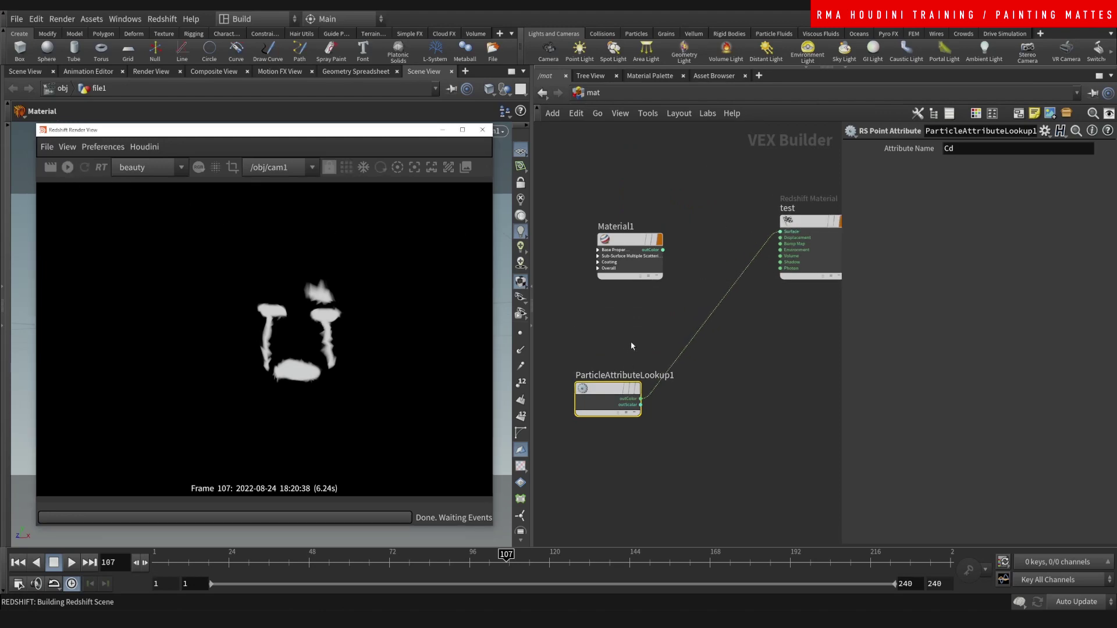
pyautogui.press('Tab')
pyautogui.write('rsmatb')
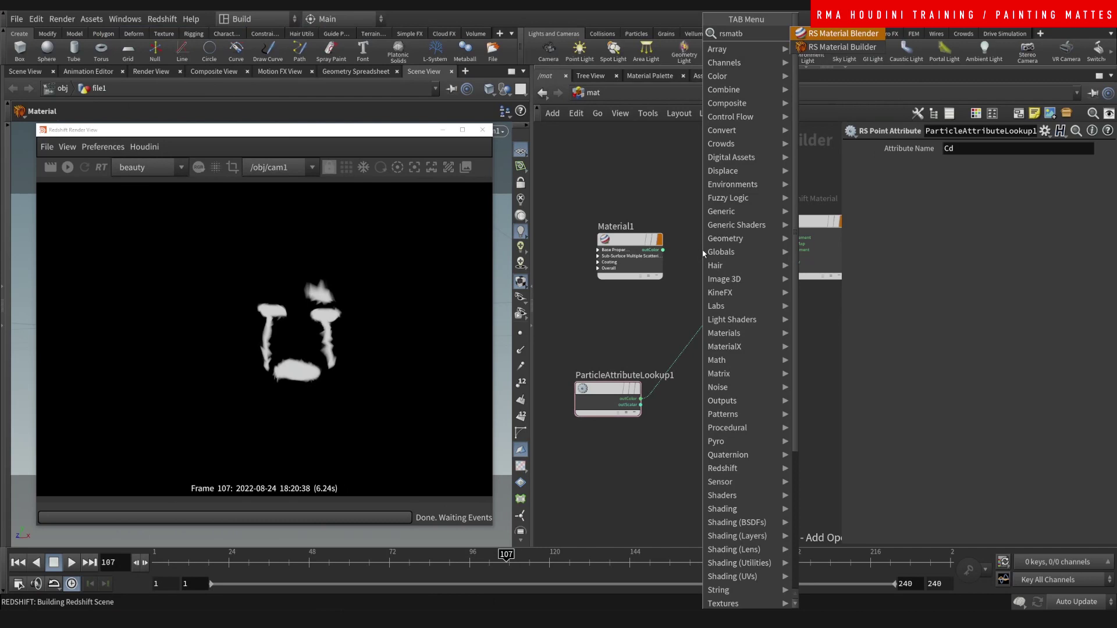
pyautogui.press('Return')
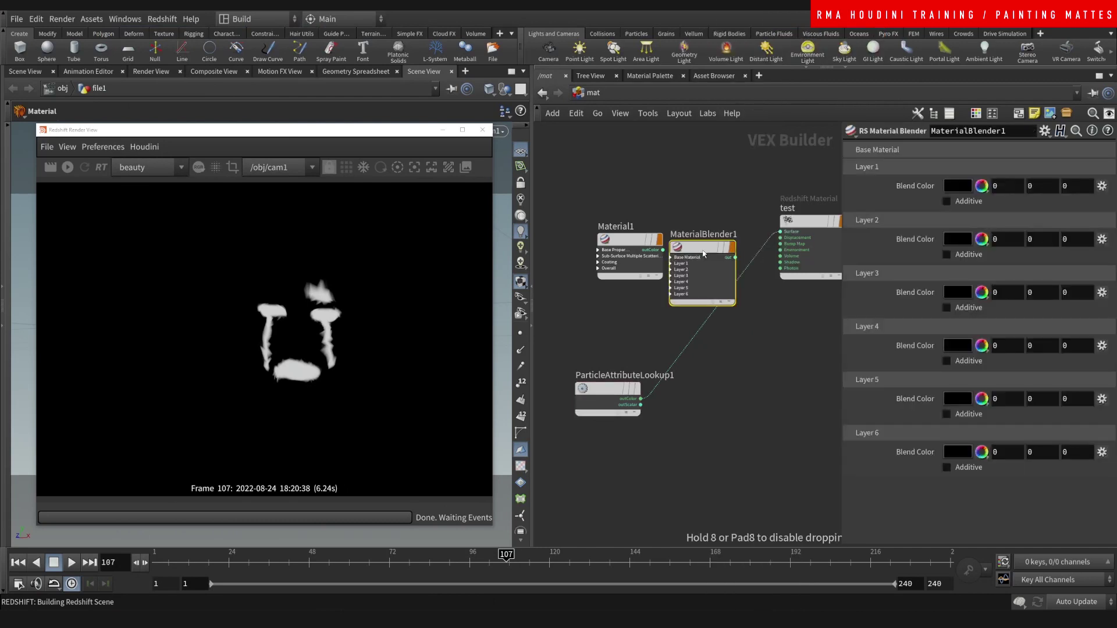
# Duplicate Material1, place the copy below it, and set the copy's preset to Gold
pyautogui.moveTo(627, 249); pyautogui.dragTo(580, 305)
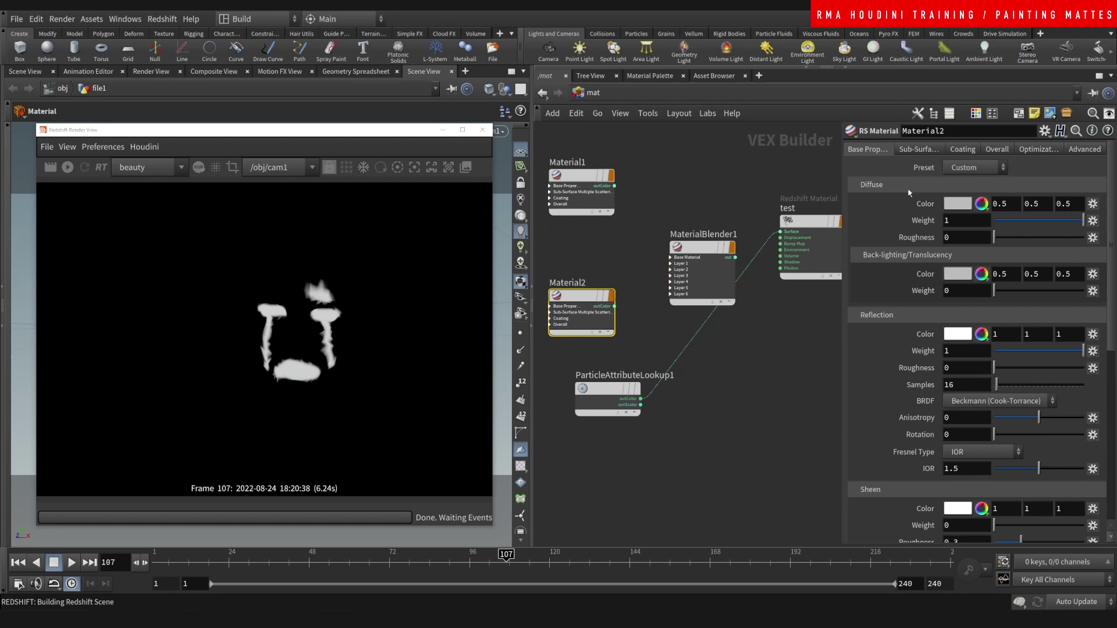
pyautogui.click(973, 168)
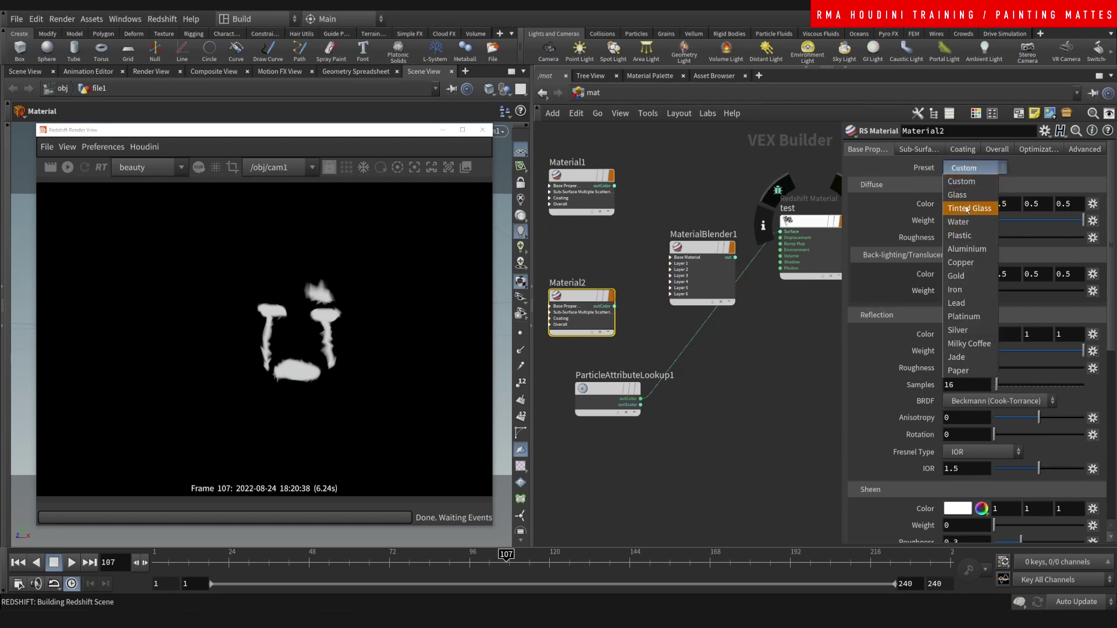
pyautogui.click(966, 276)
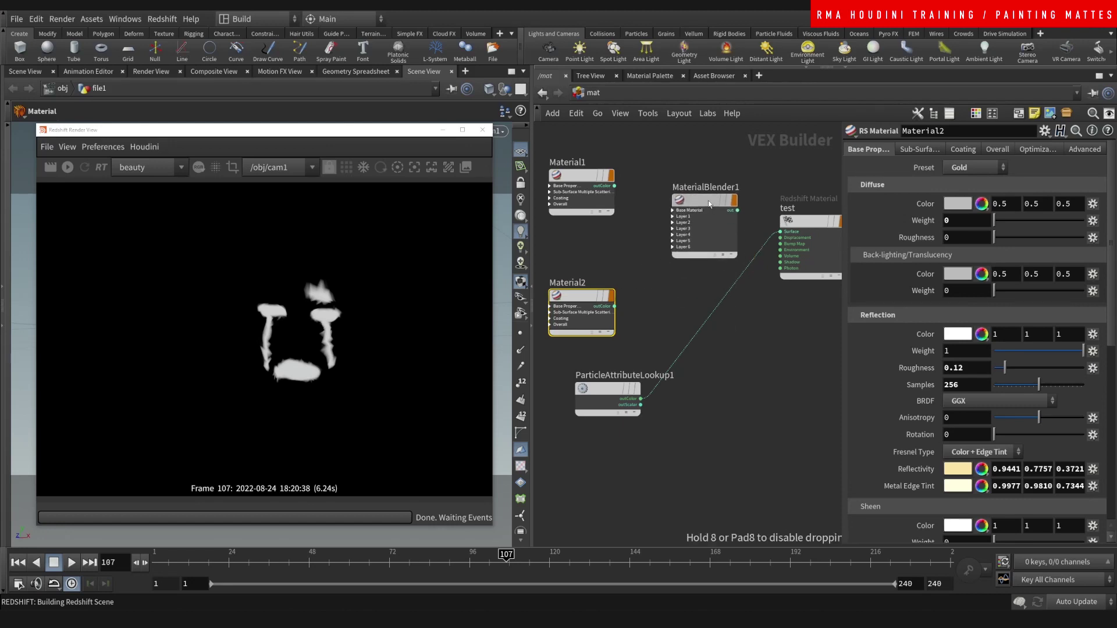
# Expand MaterialBlender1's Base Material inputs and wire Material1's outColor into baseColor
pyautogui.scroll(2, 674, 210)
pyautogui.click(692, 221)
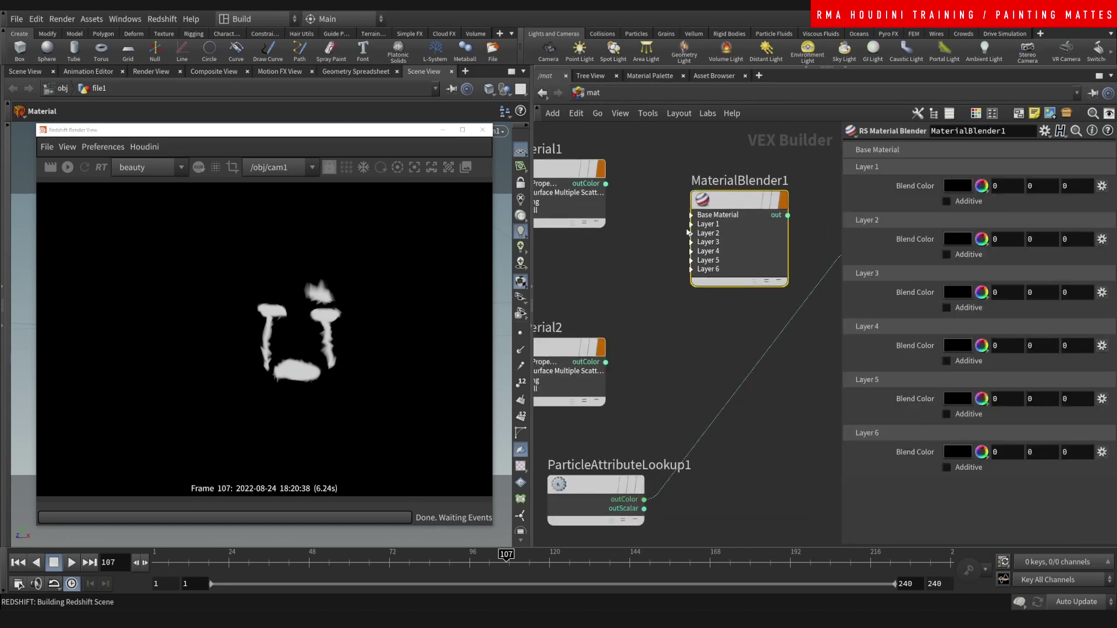
pyautogui.click(689, 215)
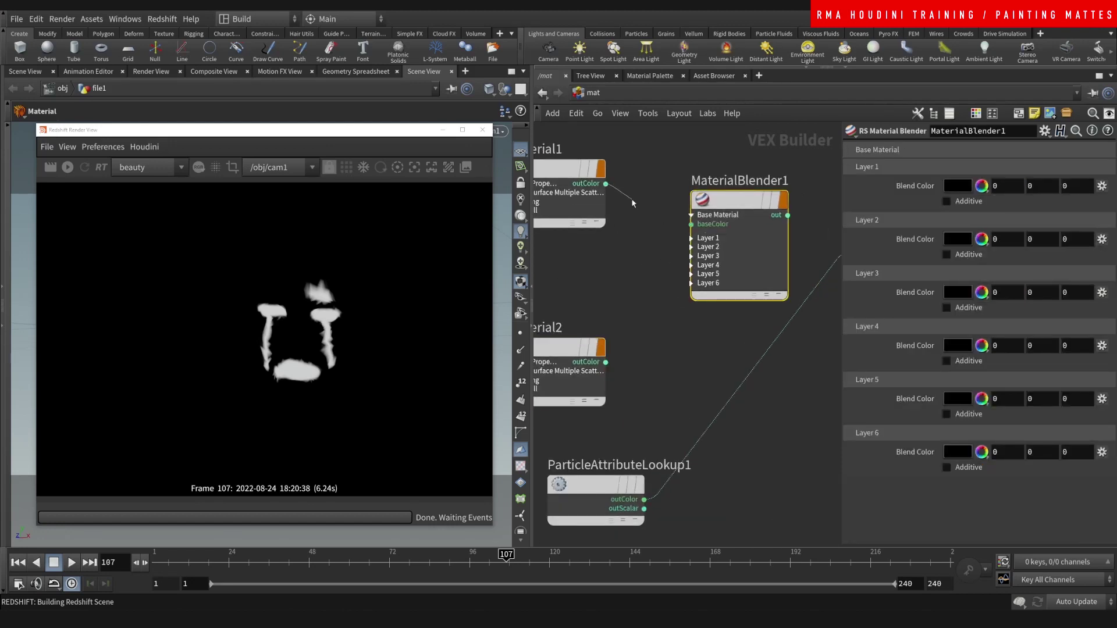
pyautogui.click(606, 183)
pyautogui.click(690, 223)
# Expand the blender's Layer 1 and wire Material2's outColor into layerColor1 and ParticleAttributeLookup1's outColor into blendColor1
pyautogui.click(691, 238)
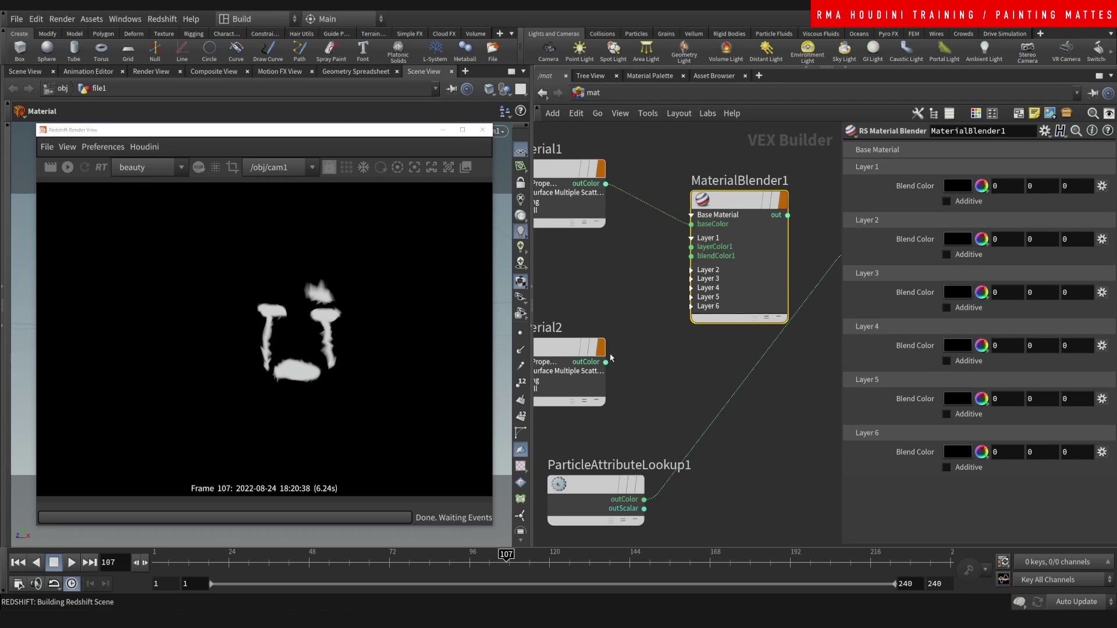
pyautogui.click(606, 362)
pyautogui.click(691, 246)
pyautogui.click(691, 256)
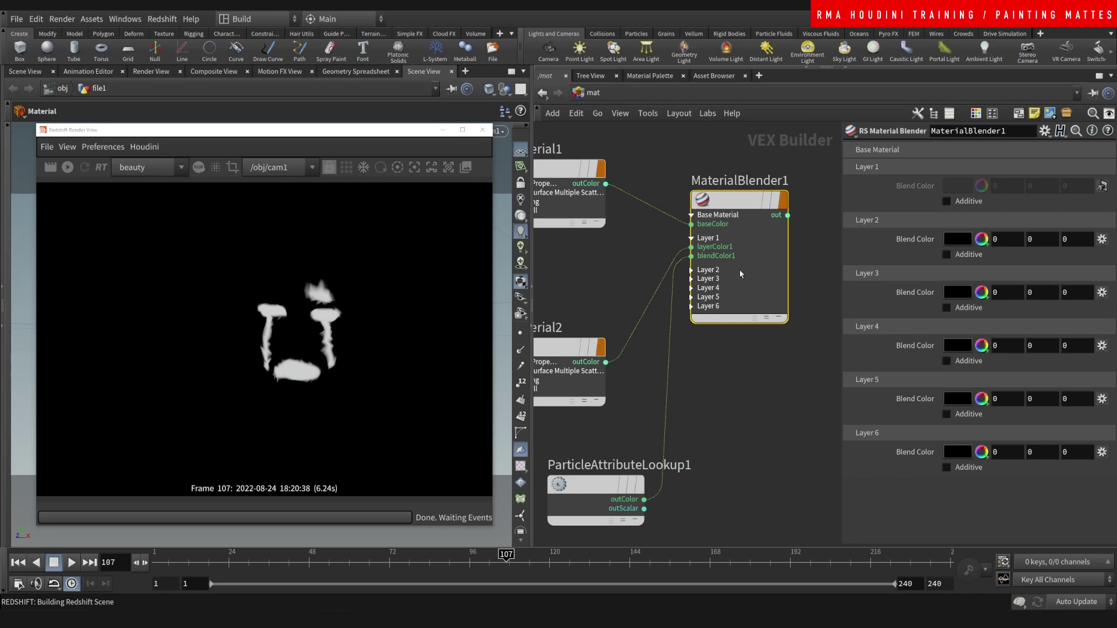
# Connect MaterialBlender1's out to the test node's Surface input and restart the interactive render
pyautogui.moveTo(762, 363); pyautogui.dragTo(689, 386, button='middle')
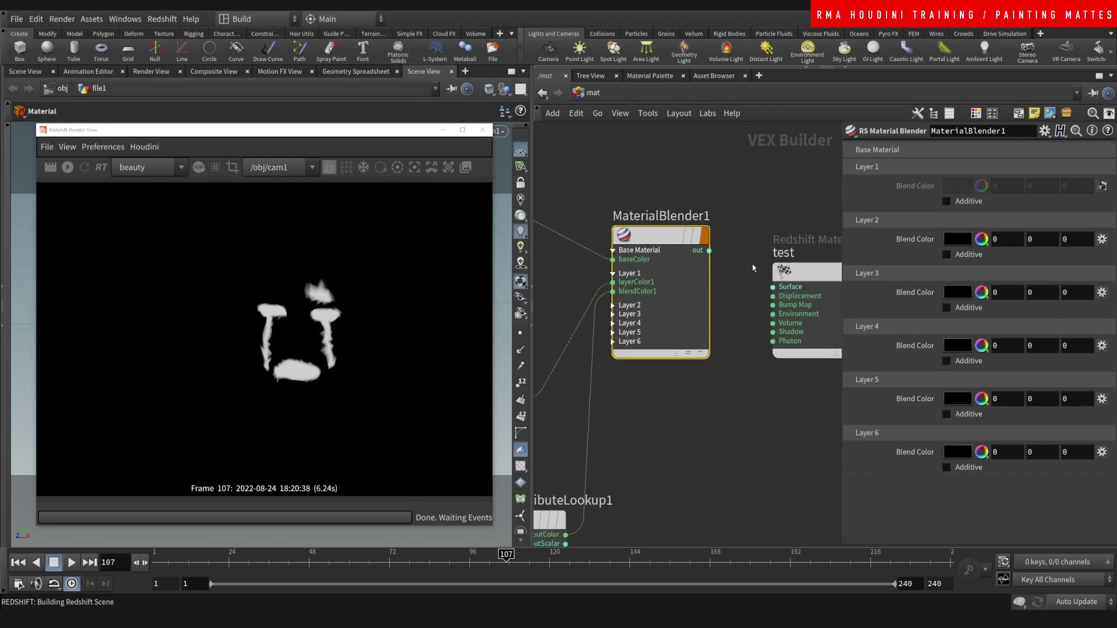
pyautogui.click(708, 251)
pyautogui.click(772, 287)
pyautogui.moveTo(800, 279); pyautogui.dragTo(775, 239)
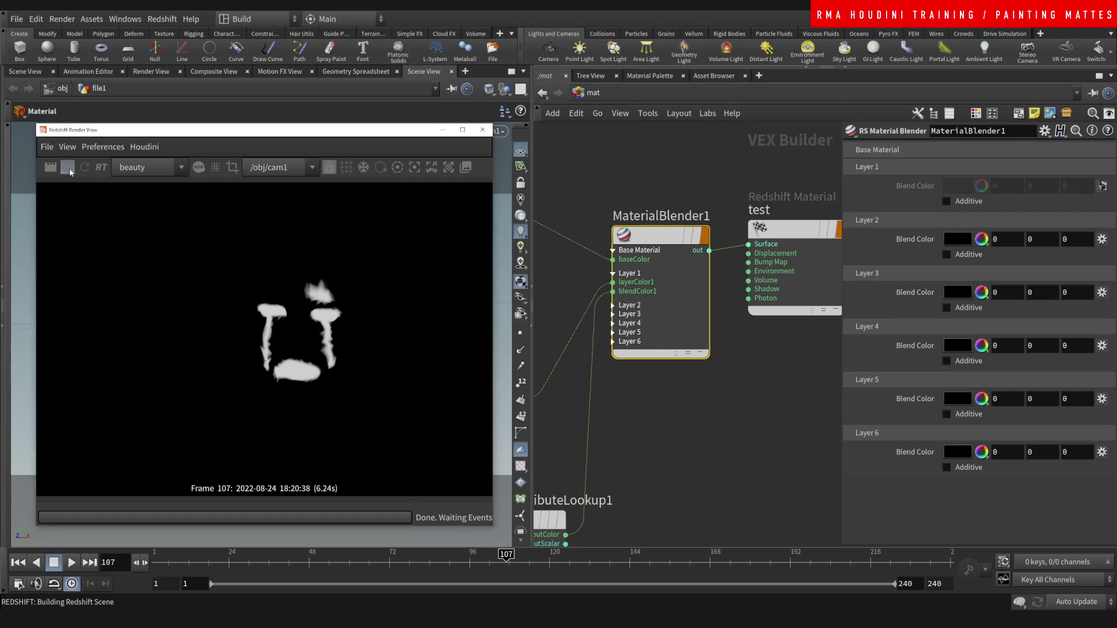
pyautogui.click(67, 167)
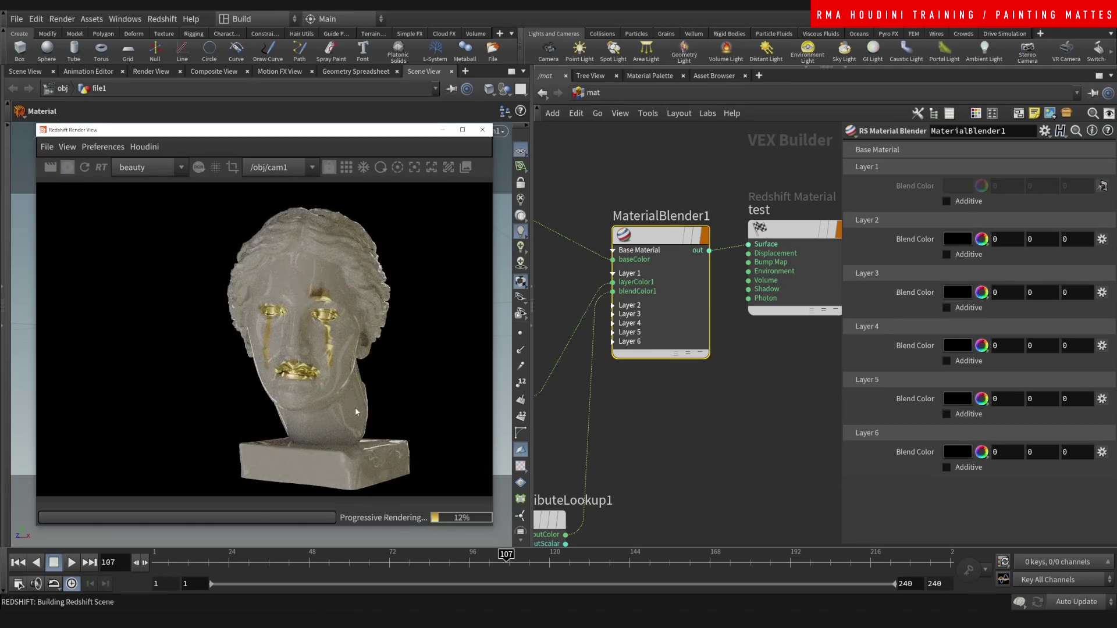
# Move ParticleAttributeLookup1 closer to Material2, directly beneath it in the network
pyautogui.moveTo(663, 401); pyautogui.dragTo(735, 321, button='middle')
pyautogui.scroll(-5, 727, 248)
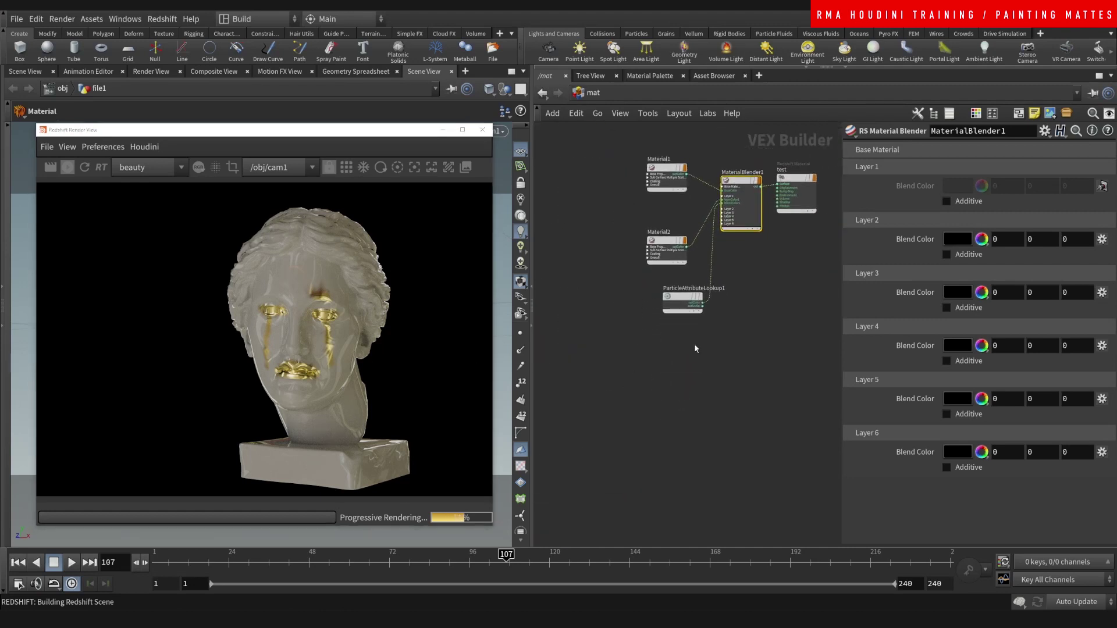
pyautogui.scroll(4, 739, 318)
pyautogui.moveTo(660, 292); pyautogui.dragTo(630, 277)
pyautogui.moveTo(756, 237); pyautogui.dragTo(754, 260, button='middle')
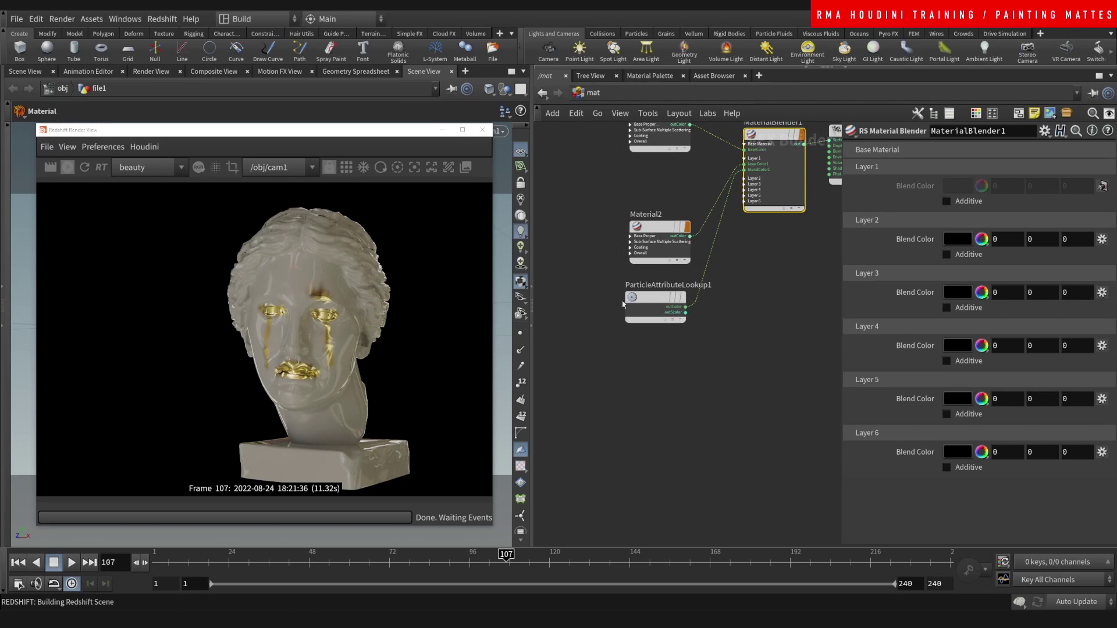
# Make room around the test node and add an RS Noise node above MaterialBlender1
pyautogui.moveTo(762, 286); pyautogui.dragTo(670, 396, button='middle')
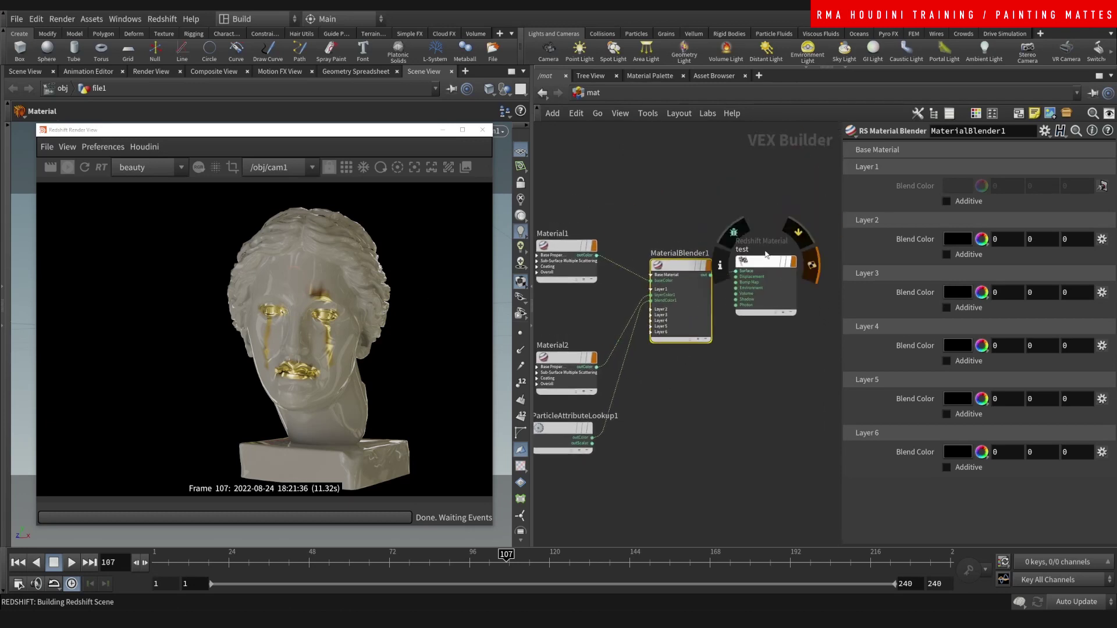
pyautogui.moveTo(767, 265); pyautogui.dragTo(789, 227)
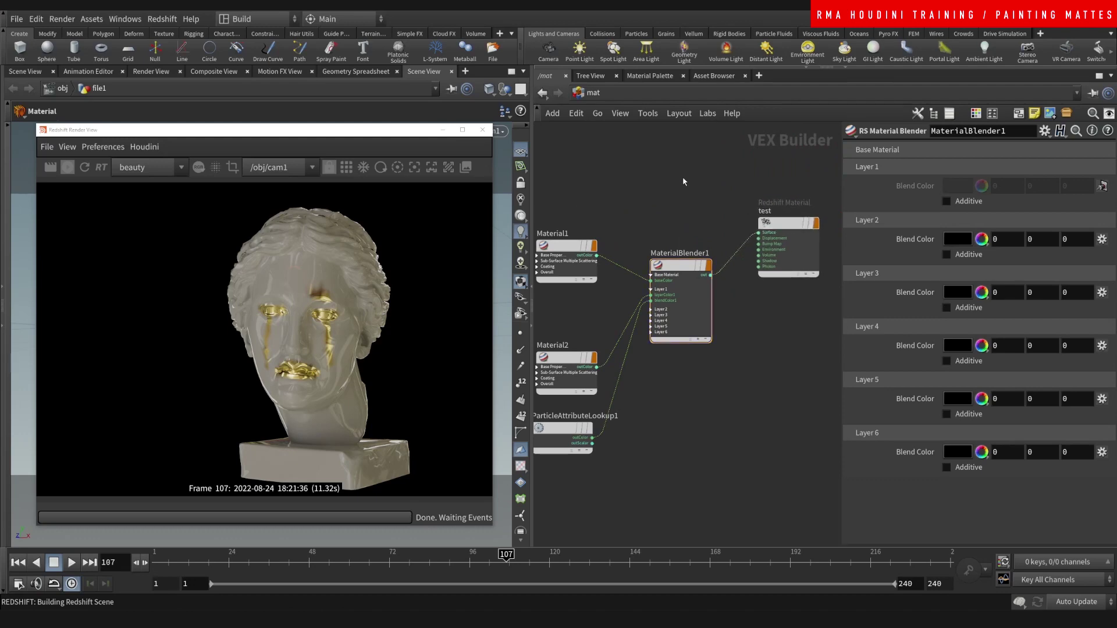
pyautogui.press('Tab')
pyautogui.write('rsnoise')
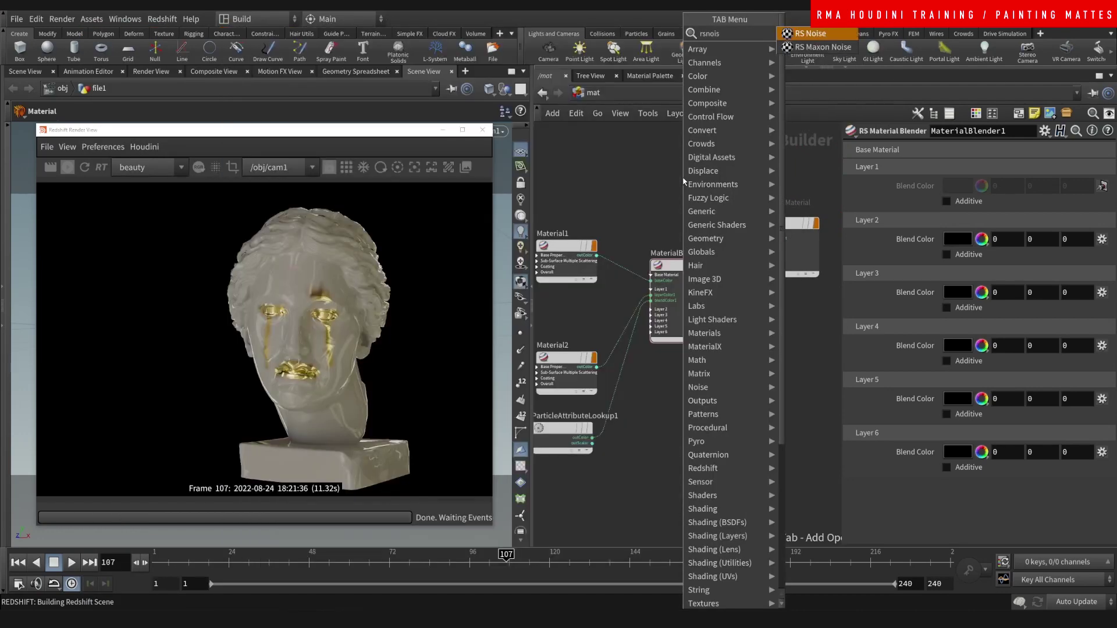
pyautogui.press('Return')
pyautogui.click(683, 182)
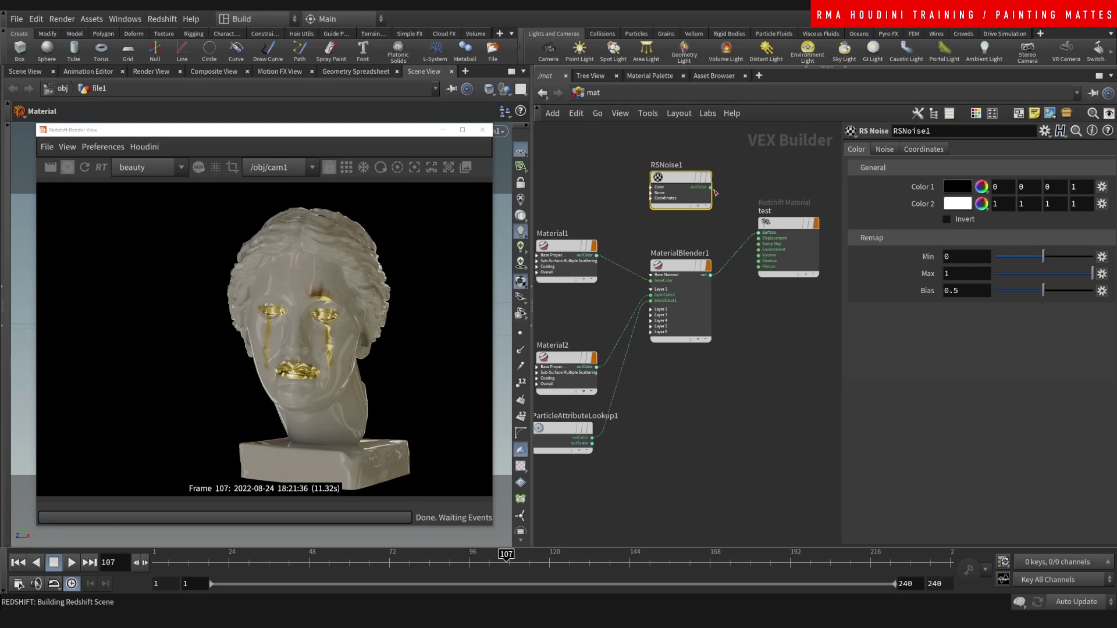
# Wire RSNoise1's outColor into test's Surface to preview it, and set Amplitude Gain to 0.97 and Frequency Scale to 8.19
pyautogui.click(710, 185)
pyautogui.click(758, 232)
pyautogui.moveTo(743, 156); pyautogui.dragTo(692, 203)
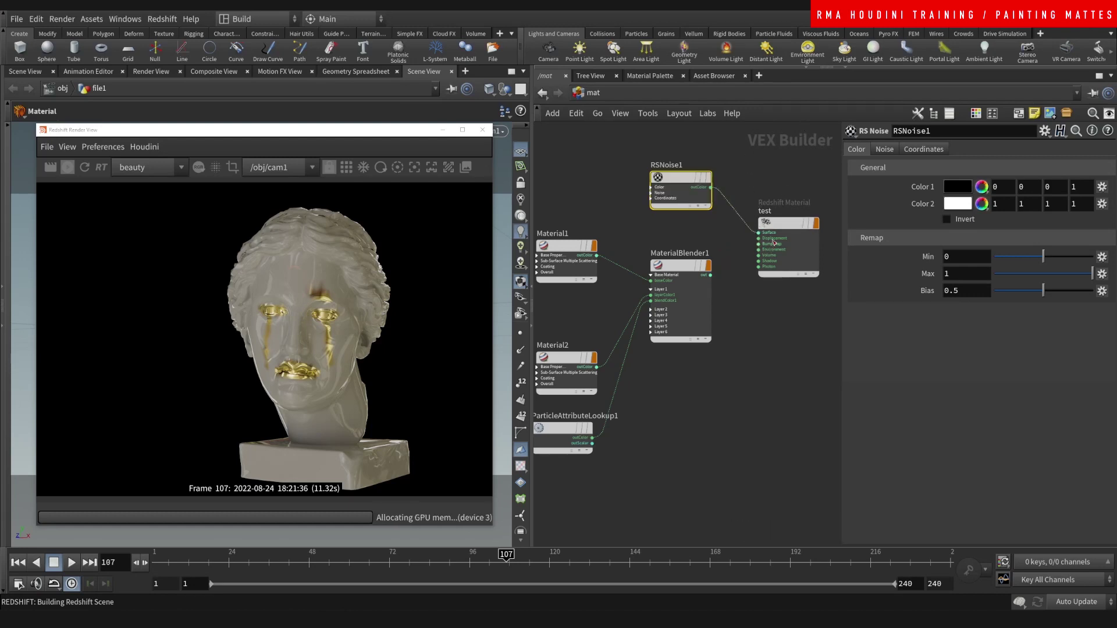
pyautogui.click(884, 149)
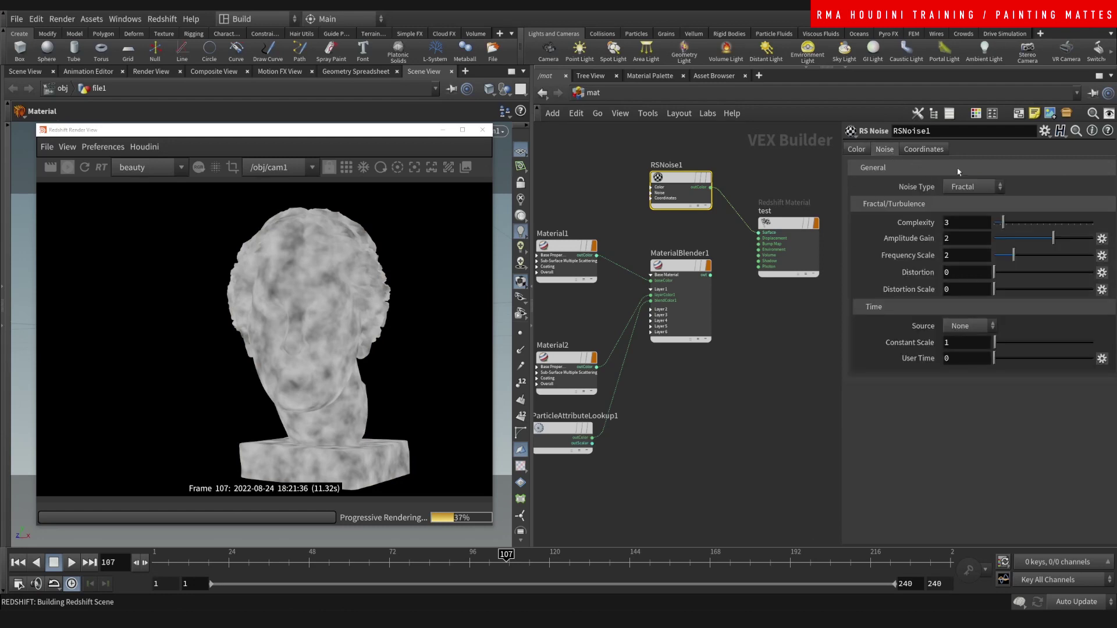
pyautogui.moveTo(1053, 238); pyautogui.dragTo(1075, 259)
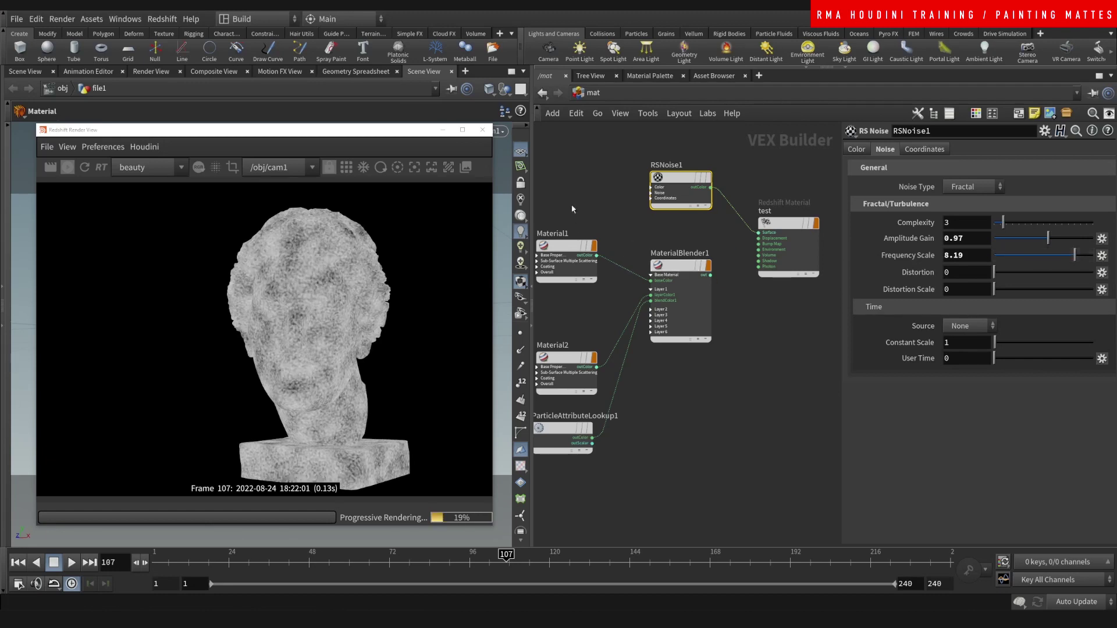
# Move Material1 above the blender and RSNoise1 off to its left, and expand Material1's Overall inputs
pyautogui.moveTo(573, 208); pyautogui.dragTo(618, 302, button='middle')
pyautogui.moveTo(634, 342)
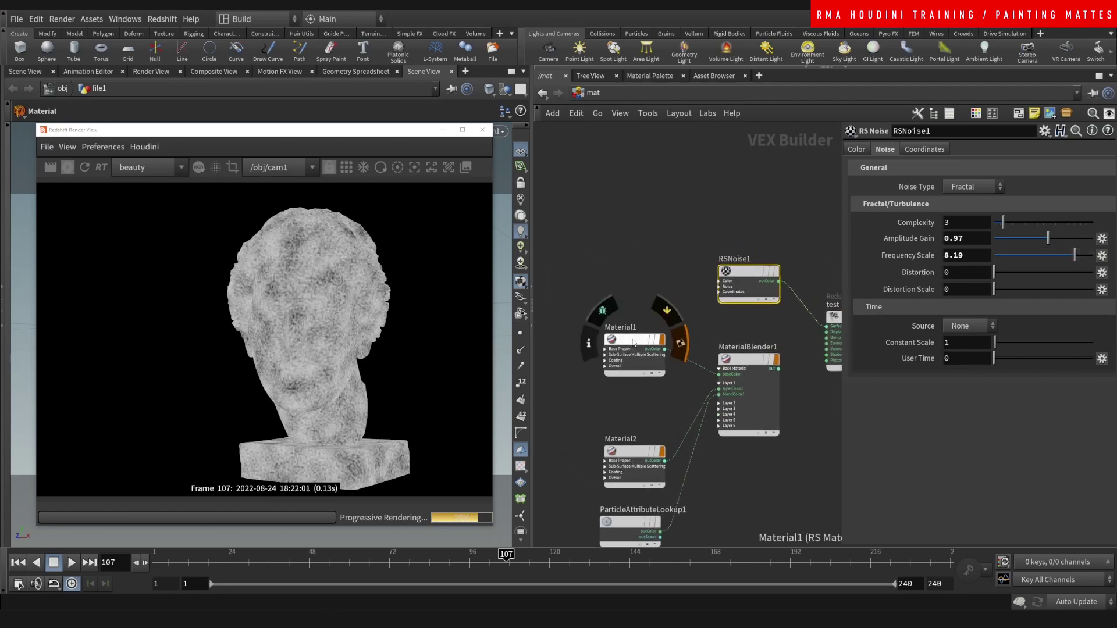
pyautogui.moveTo(634, 342); pyautogui.dragTo(670, 178)
pyautogui.moveTo(749, 278); pyautogui.dragTo(556, 286)
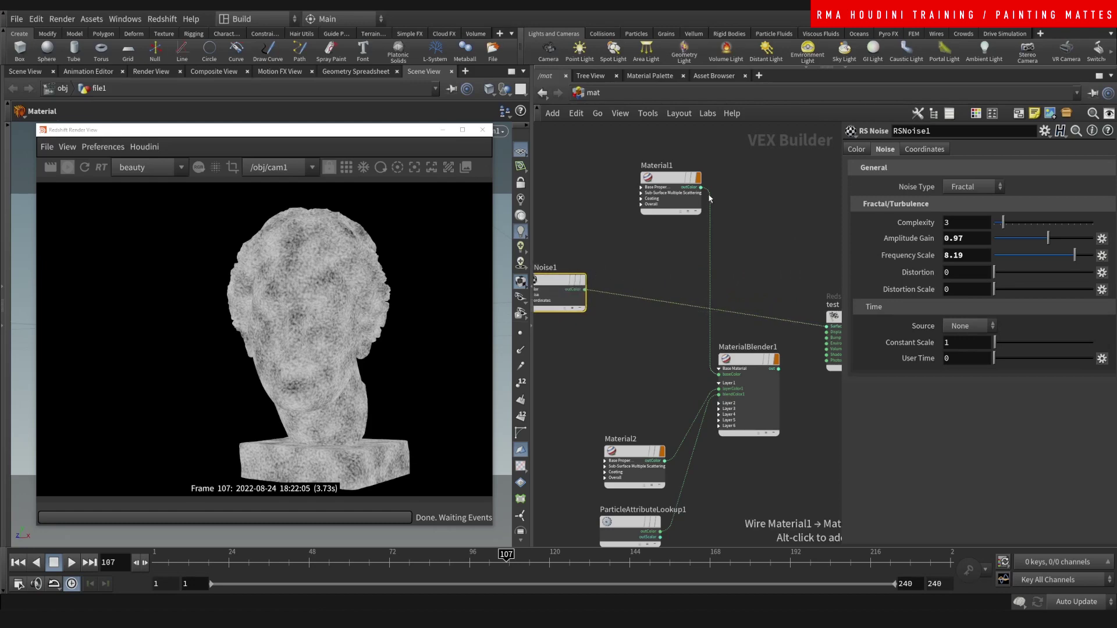
pyautogui.click(641, 204)
pyautogui.moveTo(622, 226); pyautogui.dragTo(682, 221, button='middle')
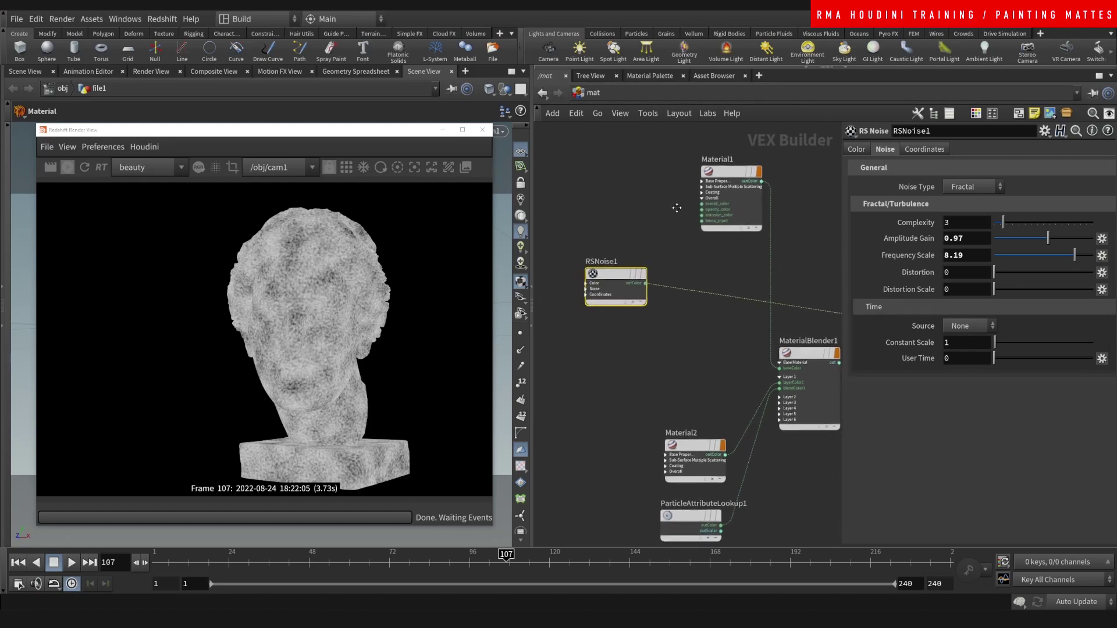
pyautogui.press('Tab')
pyautogui.write('rsn')
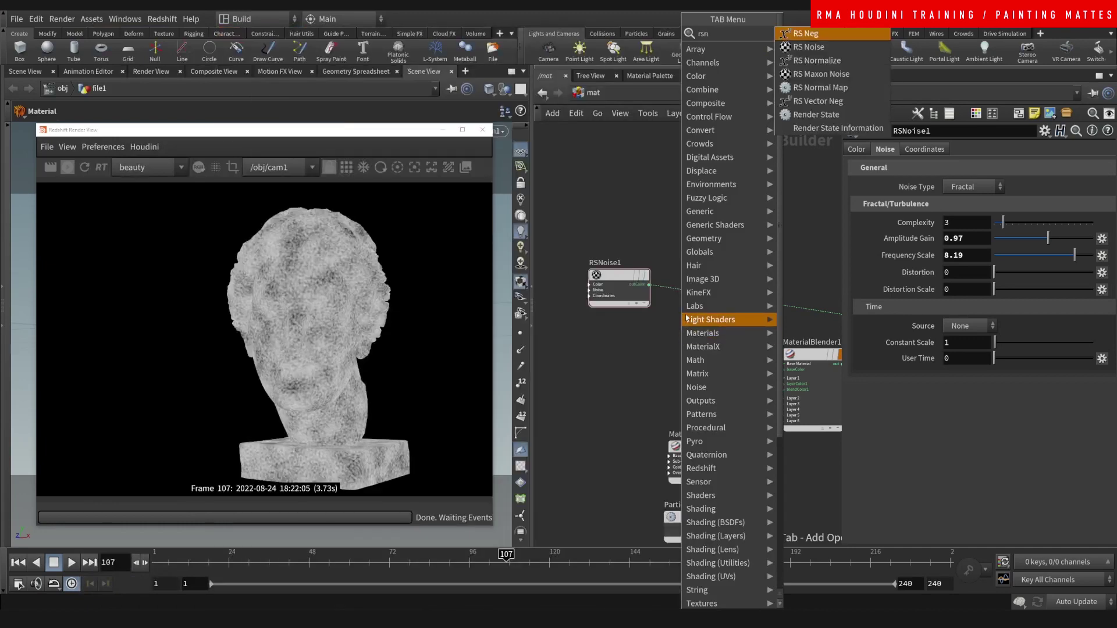
pyautogui.press('Escape')
# Add an RS Bump Map node between RSNoise1 and Material1 and set its Height Scale to .01
pyautogui.press('Tab')
pyautogui.write('rsb')
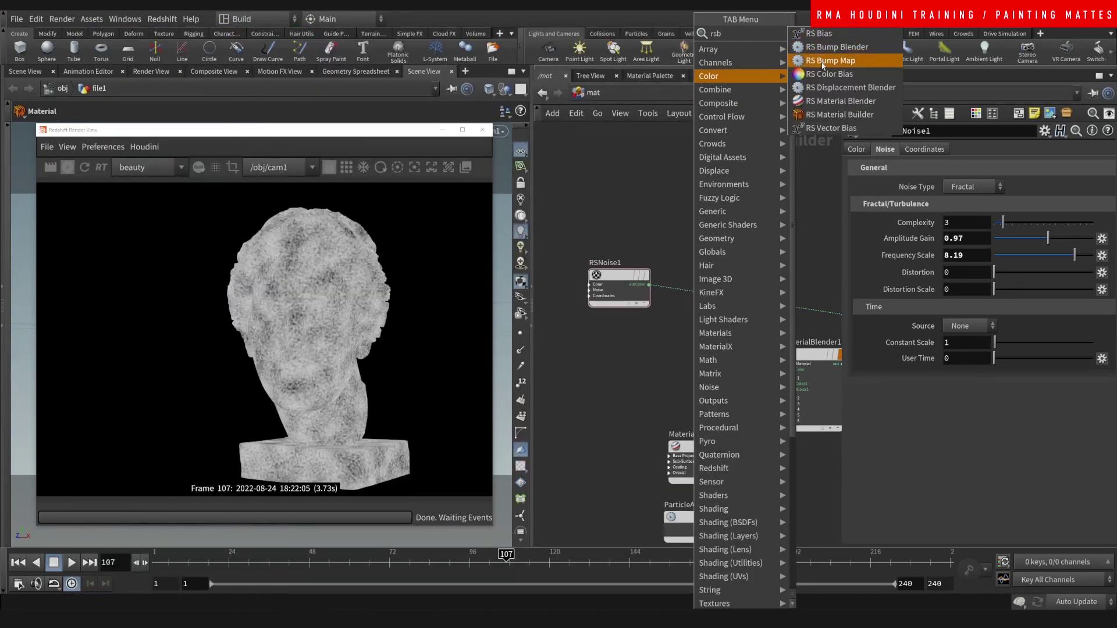
pyautogui.click(822, 61)
pyautogui.click(699, 323)
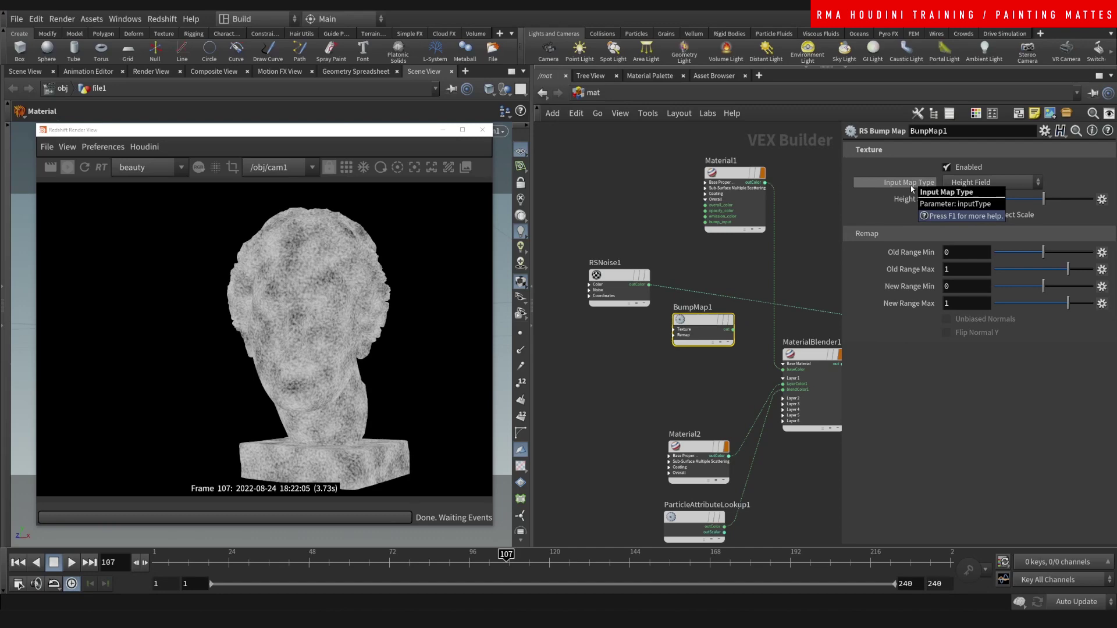
# Reconnect MaterialBlender1's out to test's Surface, and wire RSNoise1 through BumpMap1's input into Material1's bump_input
pyautogui.moveTo(797, 263); pyautogui.dragTo(672, 237, button='middle')
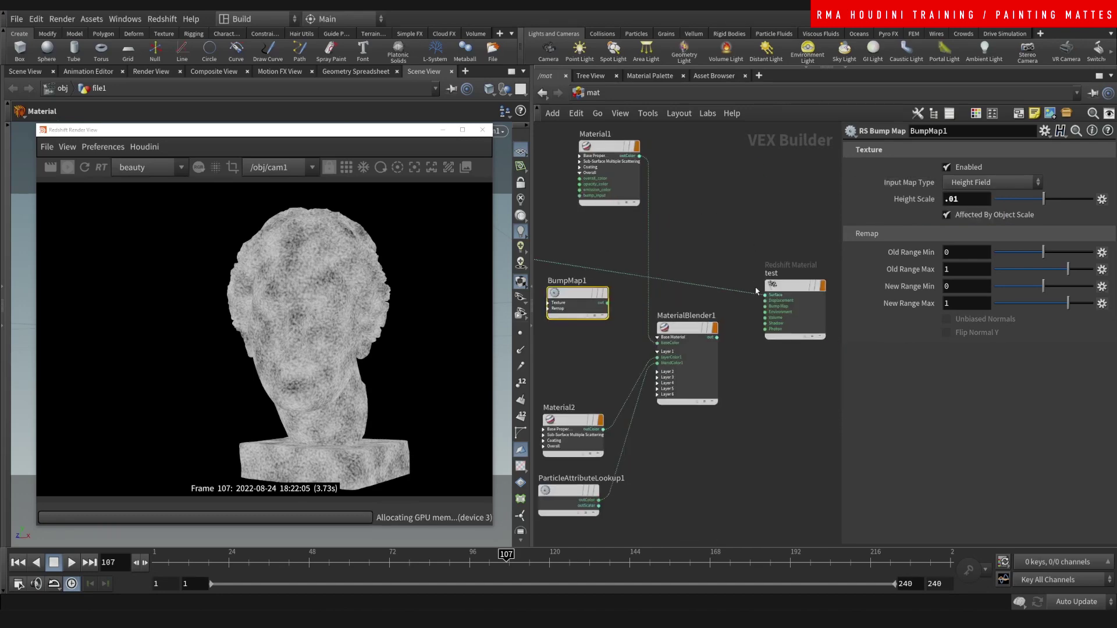
pyautogui.moveTo(716, 337); pyautogui.dragTo(765, 295)
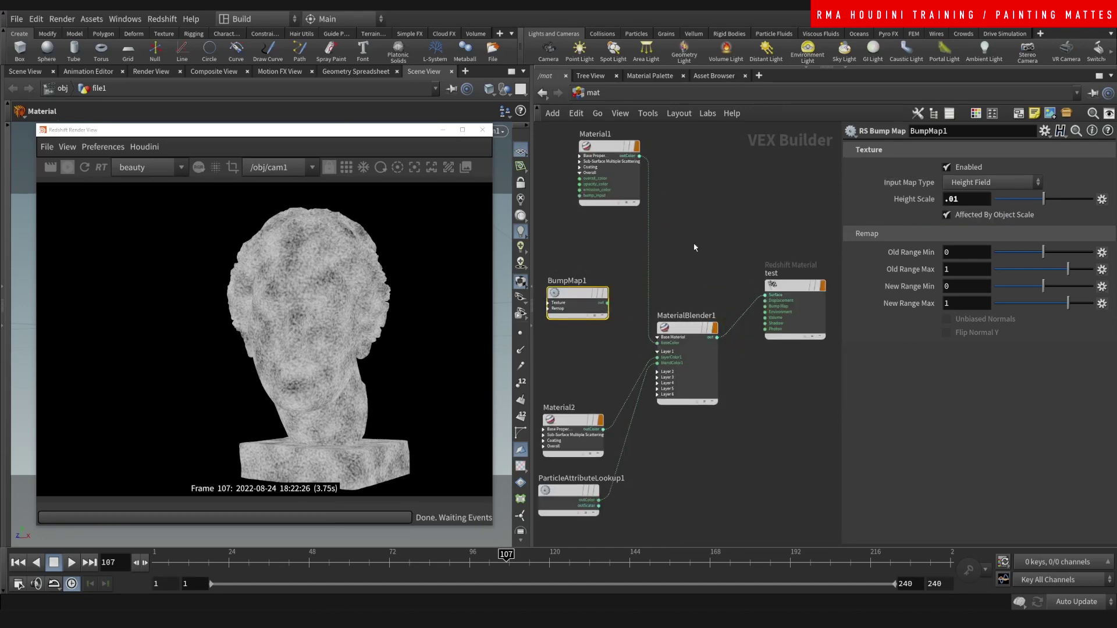
pyautogui.moveTo(695, 231); pyautogui.dragTo(802, 248, button='middle')
pyautogui.scroll(3, 627, 218)
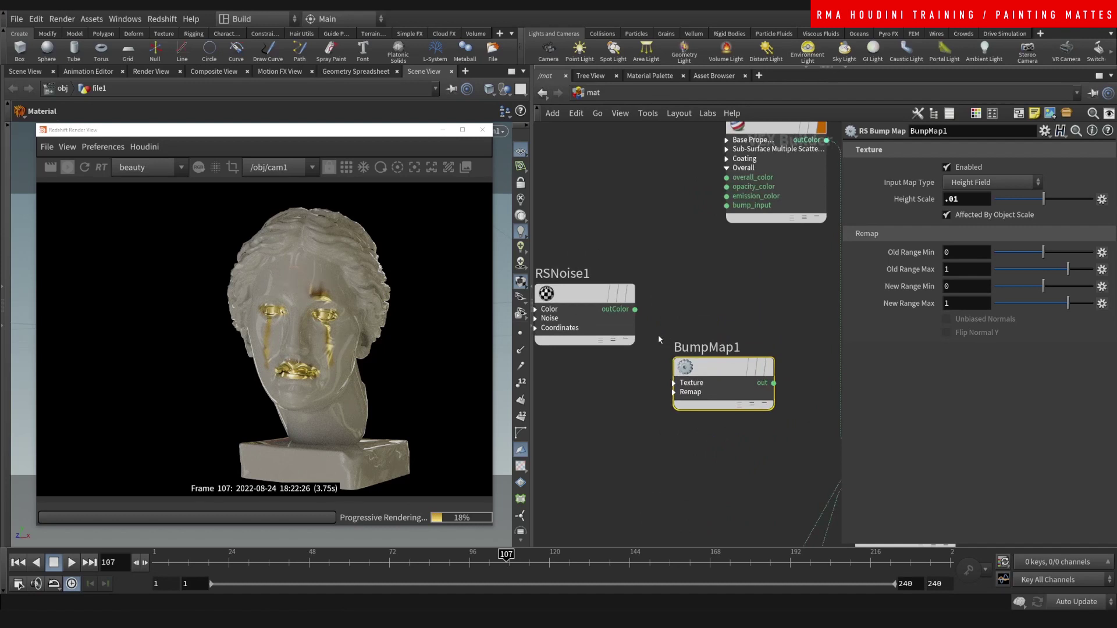
pyautogui.click(634, 308)
pyautogui.click(673, 392)
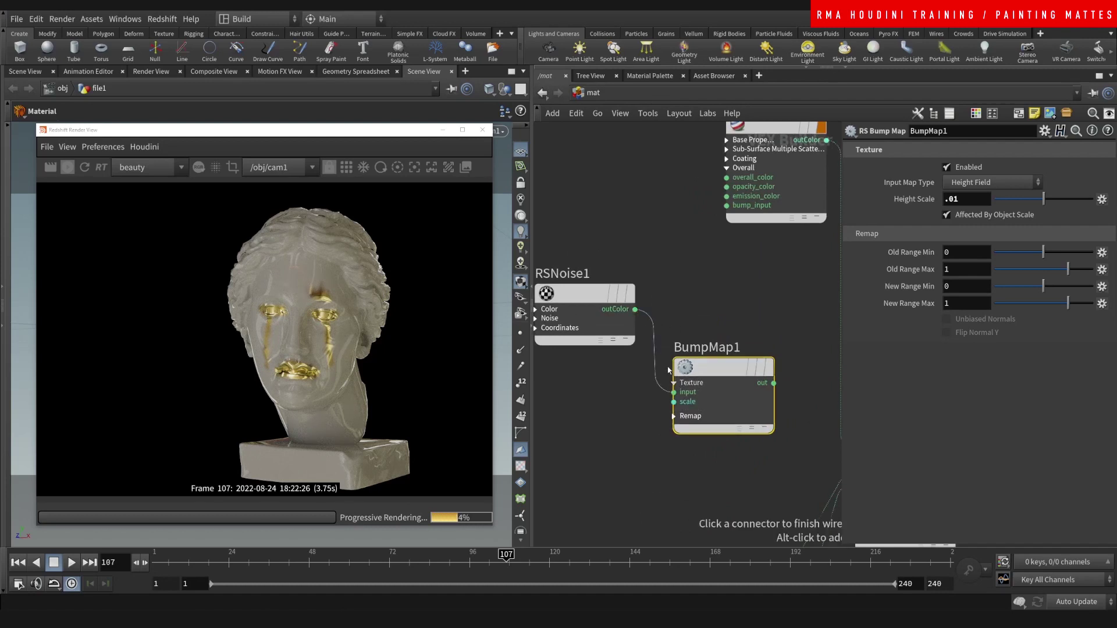
pyautogui.click(773, 383)
pyautogui.click(727, 205)
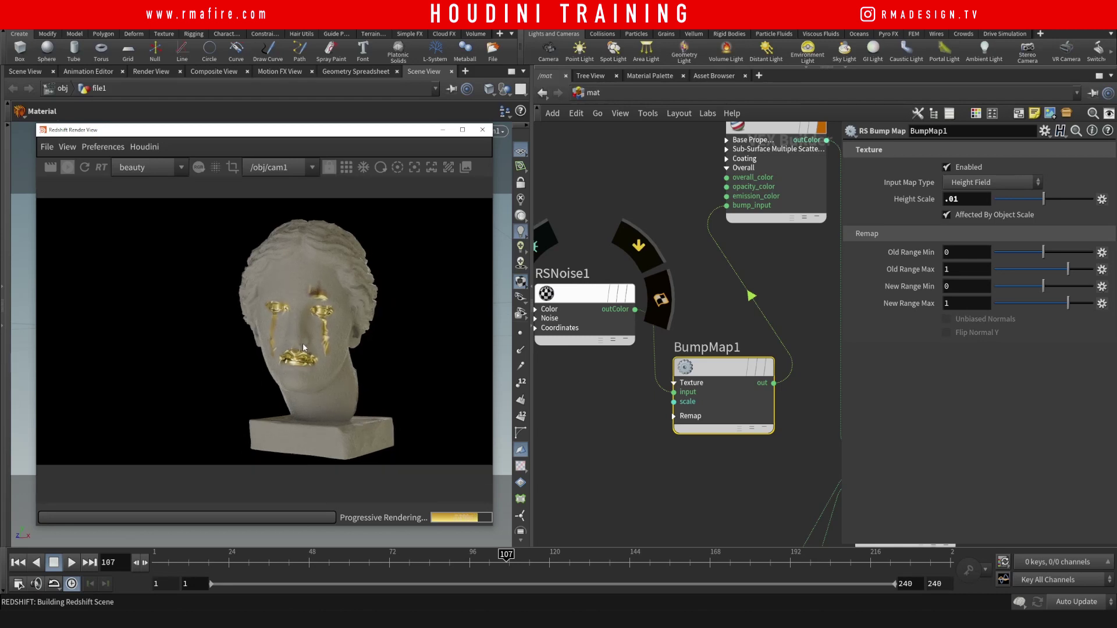
# Move ParticleAttributeLookup1 farther down to leave more space below Material2
pyautogui.moveTo(798, 367); pyautogui.dragTo(755, 206, button='middle')
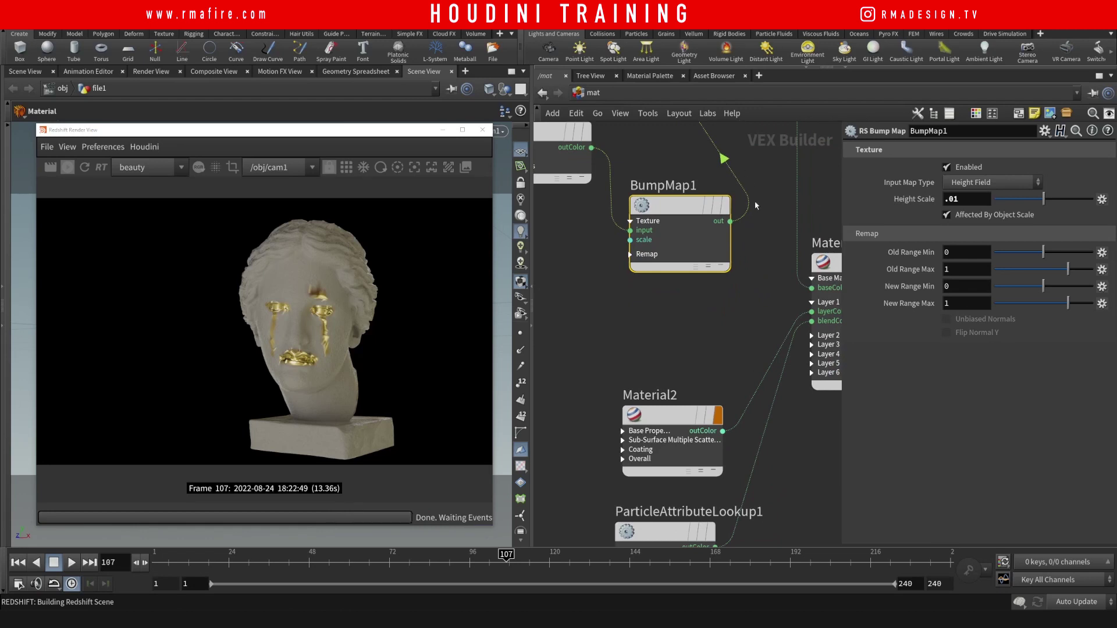
pyautogui.moveTo(652, 280); pyautogui.dragTo(656, 199, button='middle')
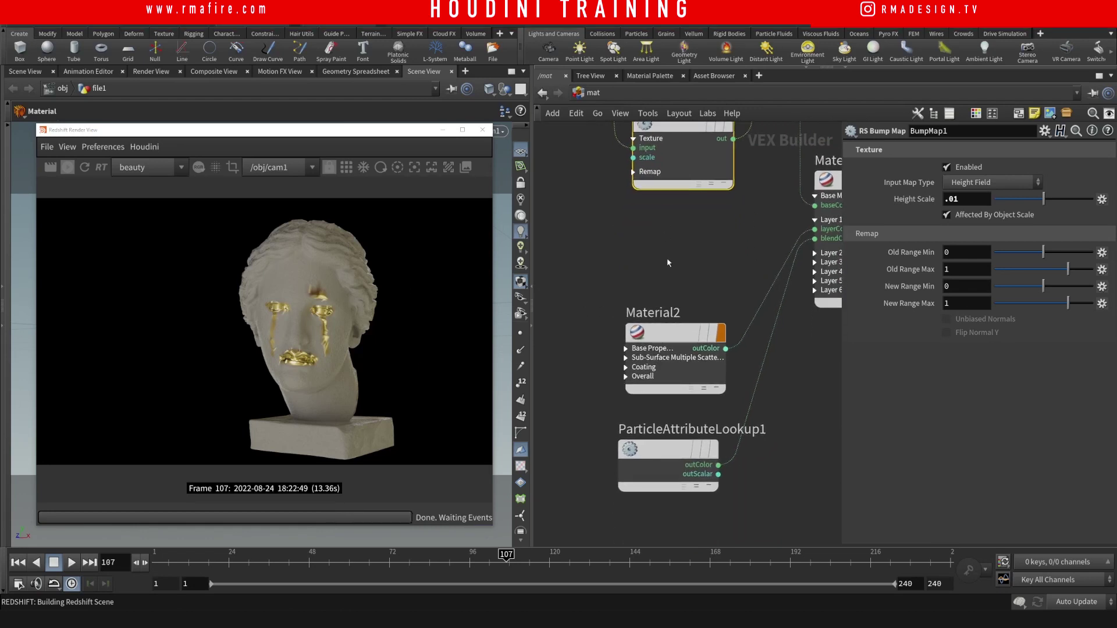
pyautogui.scroll(-3, 649, 240)
pyautogui.moveTo(674, 320); pyautogui.dragTo(670, 289)
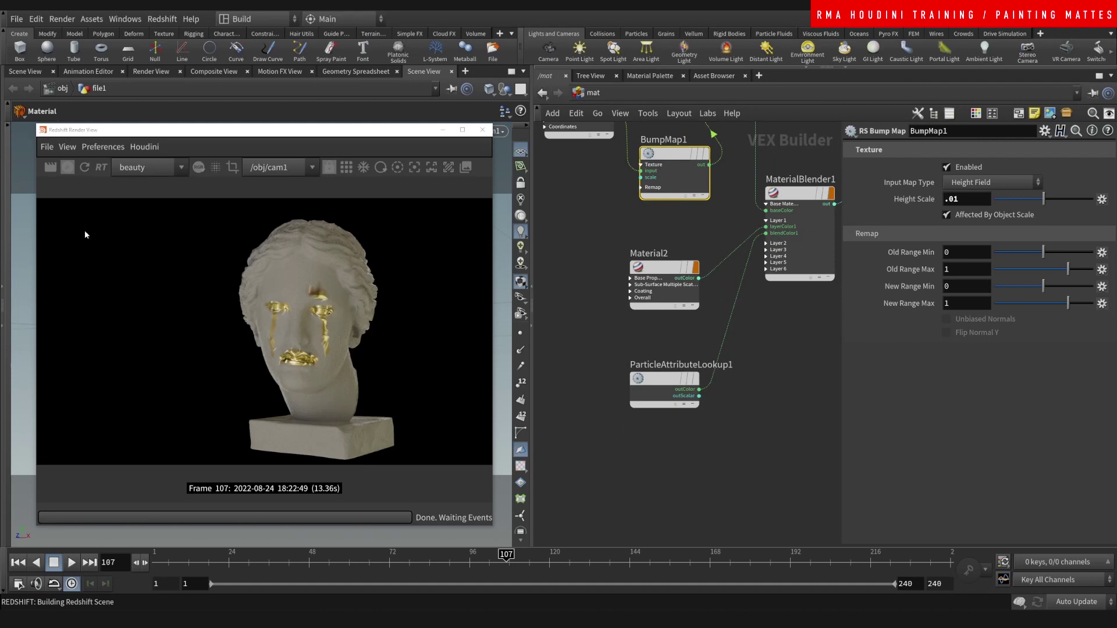